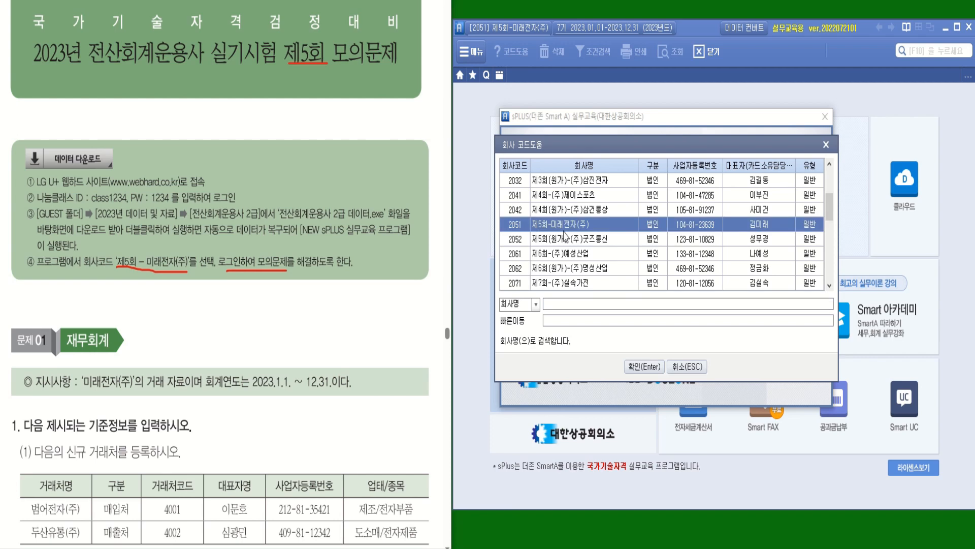
- Choose company 2051 제5회-미래전자(주) and log in to it
click(644, 366)
click(548, 337)
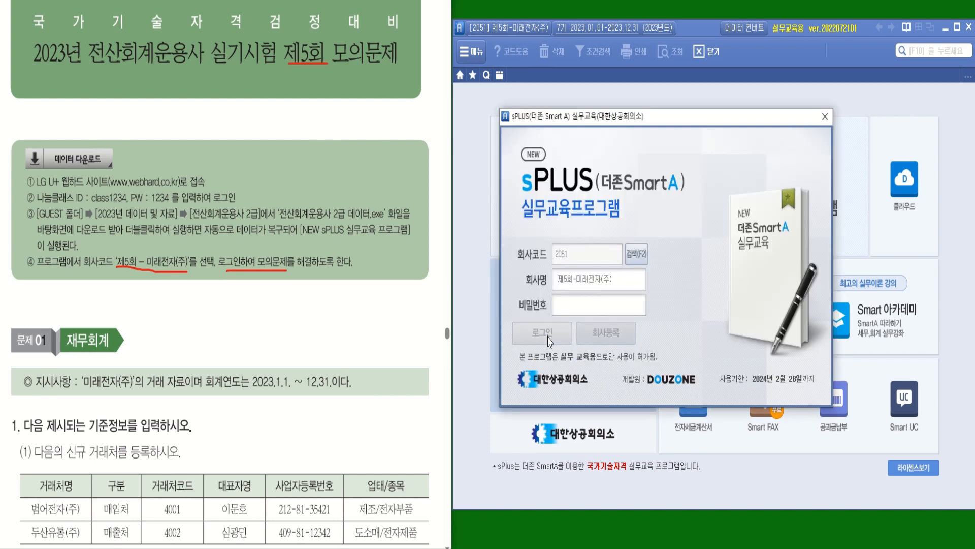
click(511, 31)
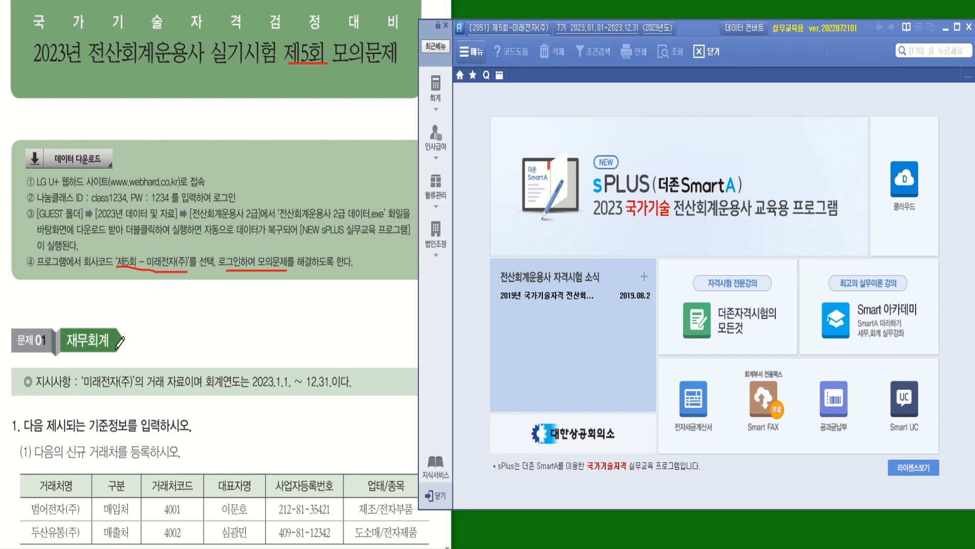
- On the exam sheet, underline the 문제 01 재무회계 heading, circle 입력 and underline 신규 거래처를 등록 in red
drag(118, 351, 15, 352)
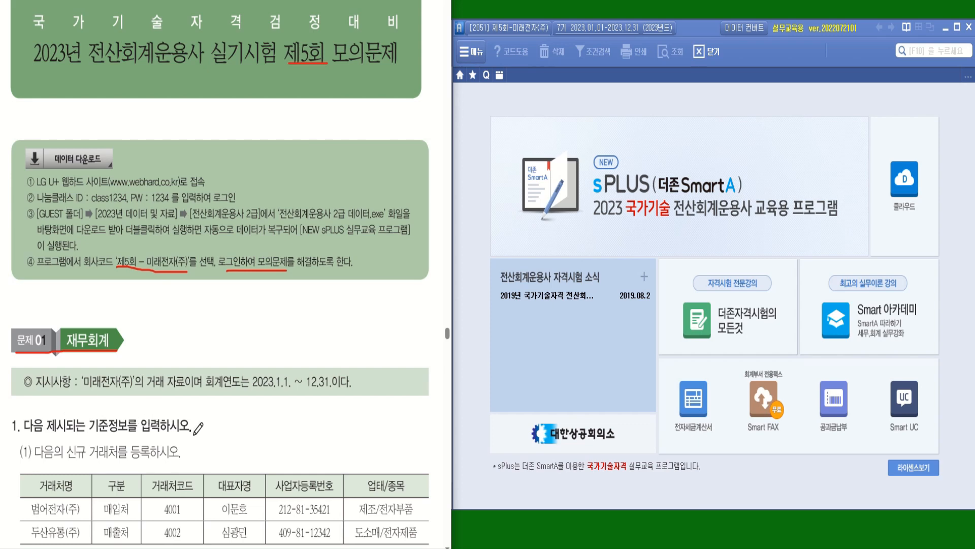
mouse_move(155, 435)
mouse_down()
mouse_move(141, 421)
mouse_move(157, 427)
mouse_up()
drag(70, 460, 145, 460)
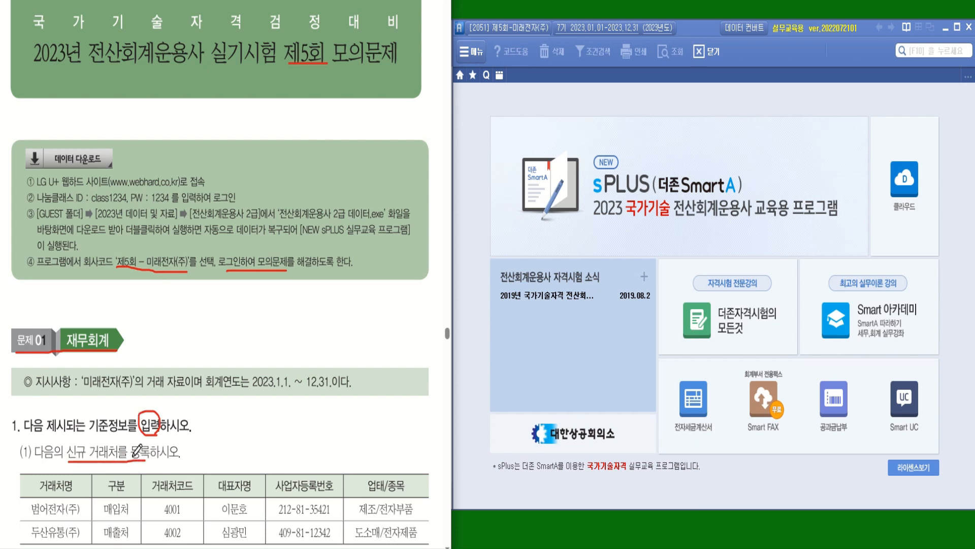
- Open the customer registration (거래처등록) from the logistics management (물류관리) functions
click(472, 51)
click(436, 89)
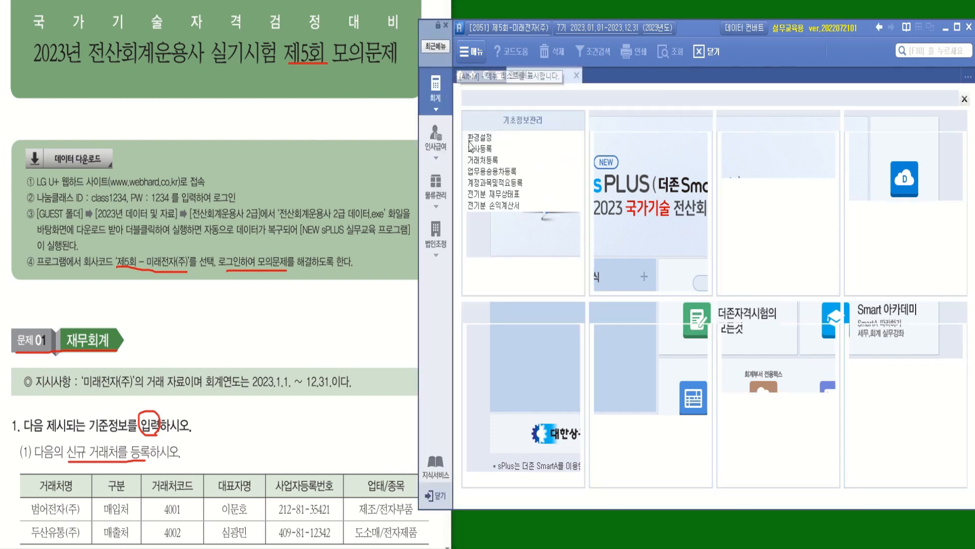
click(437, 178)
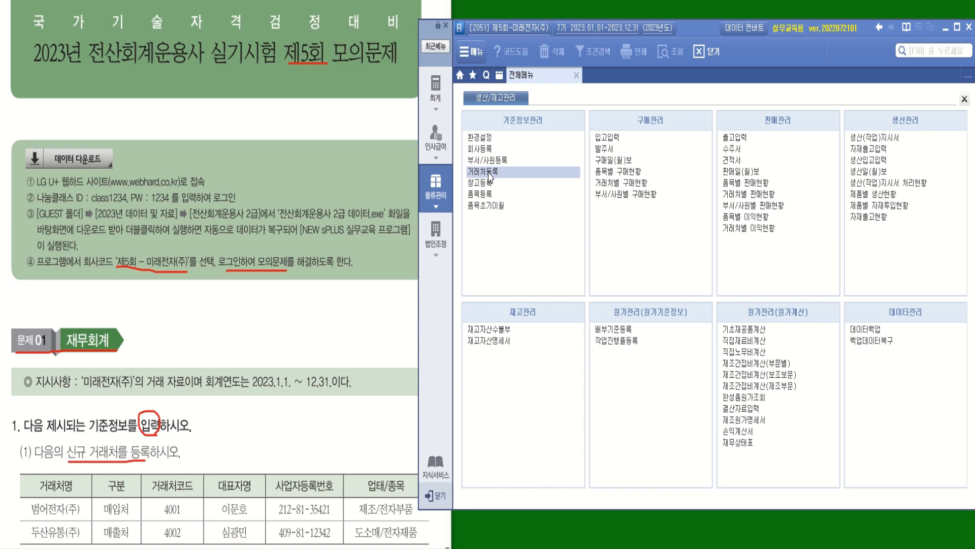
click(489, 173)
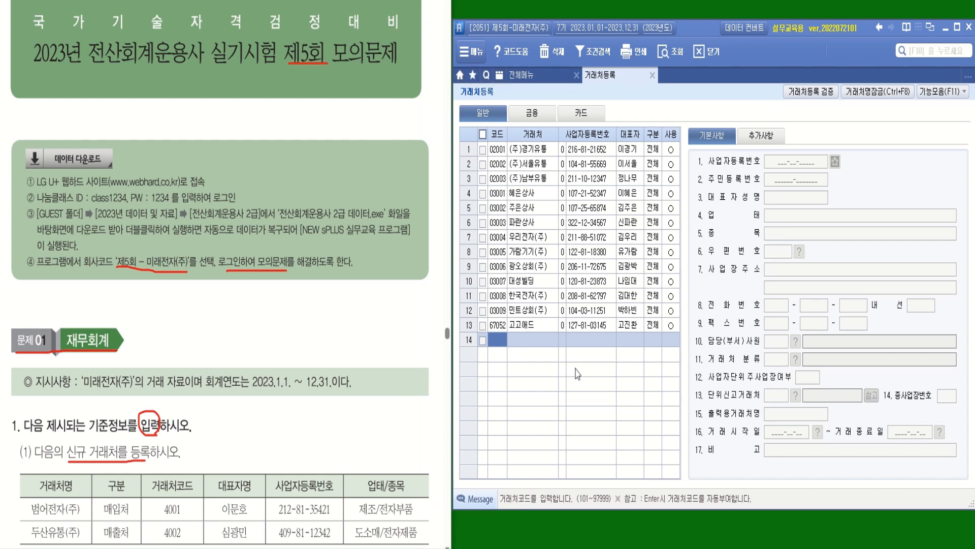
- Underline code 4001 on the exam sheet and add a customer with code 4001 named 범어전자(주)
drag(163, 520, 182, 520)
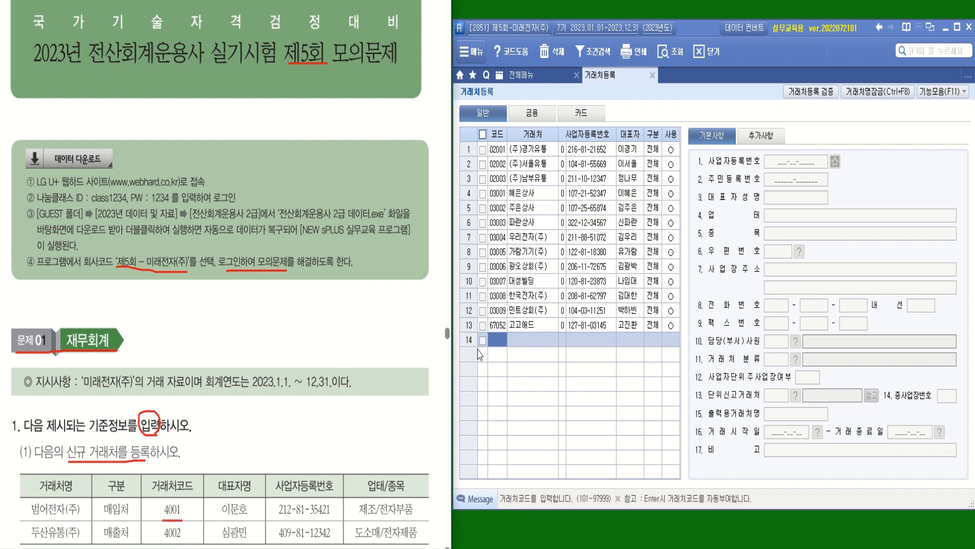
text(40)
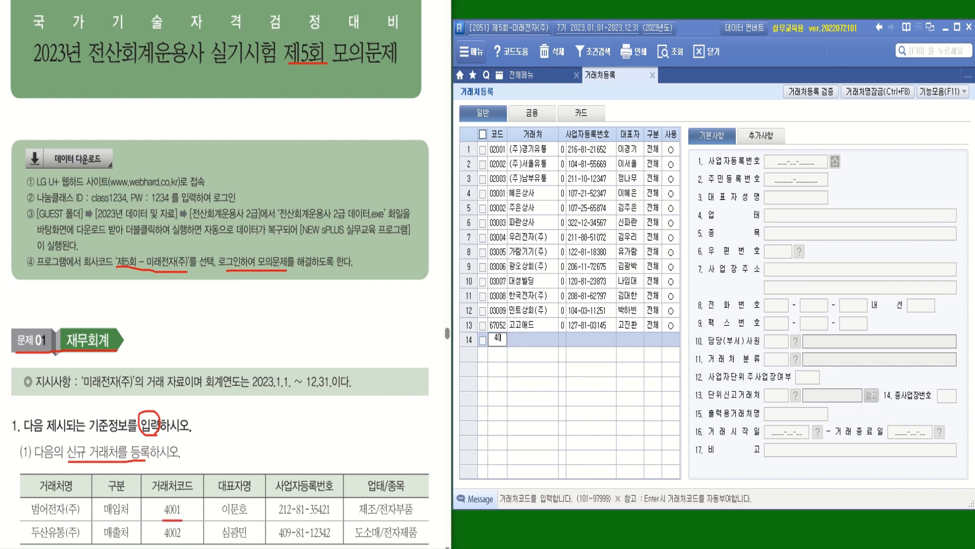
text(01)
key(Return)
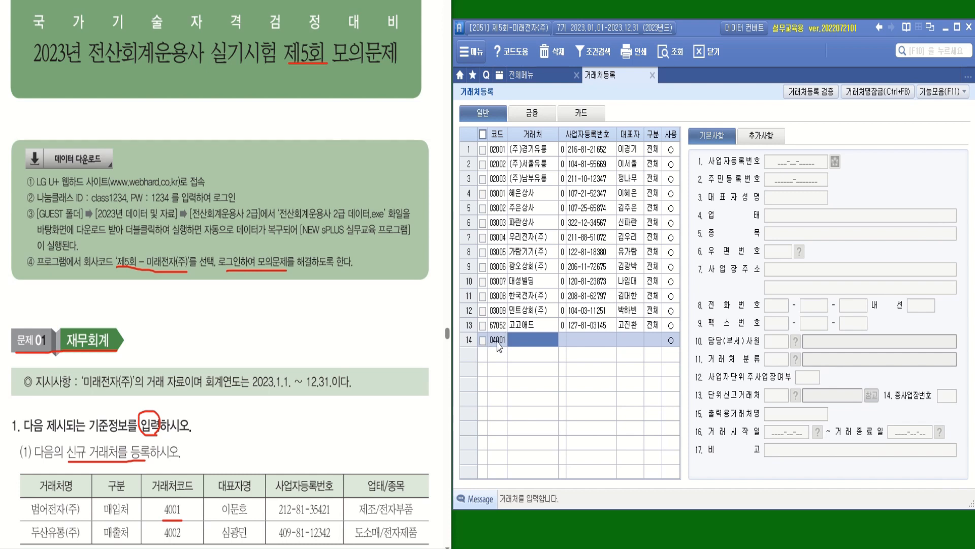
text(ㅂ)
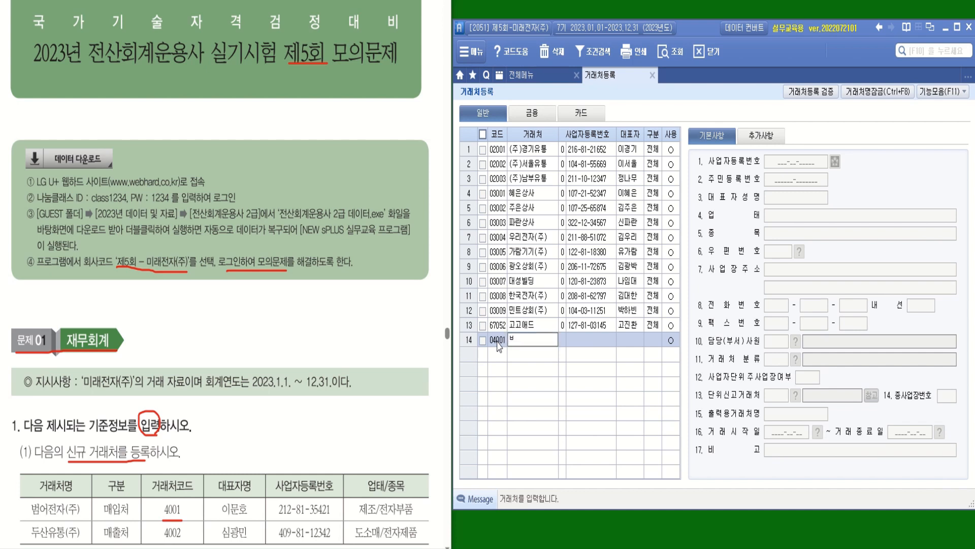
text(범어전자(주))
key(Return)
key(Return)
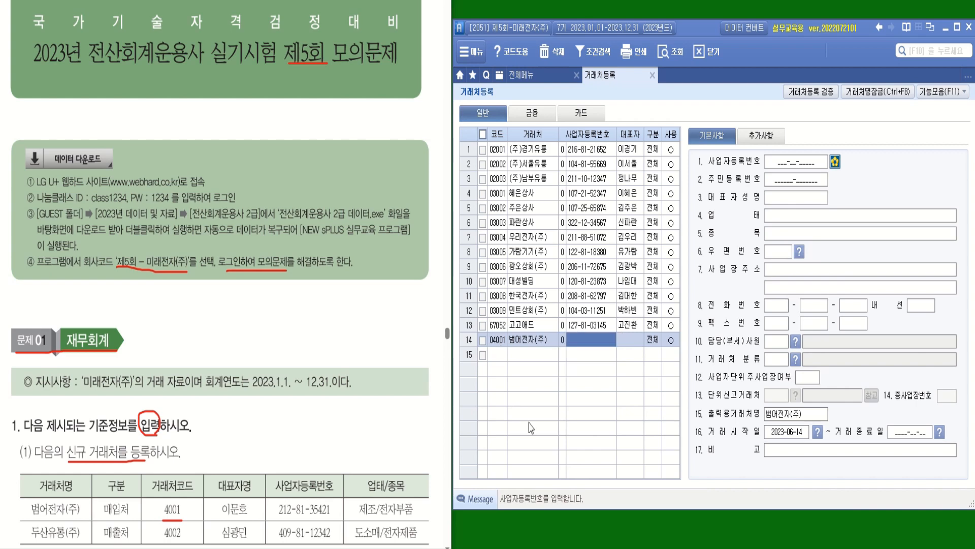
- Enter the business registration number and the representative's name for 범어전자(주) from the exam sheet
text(212-)
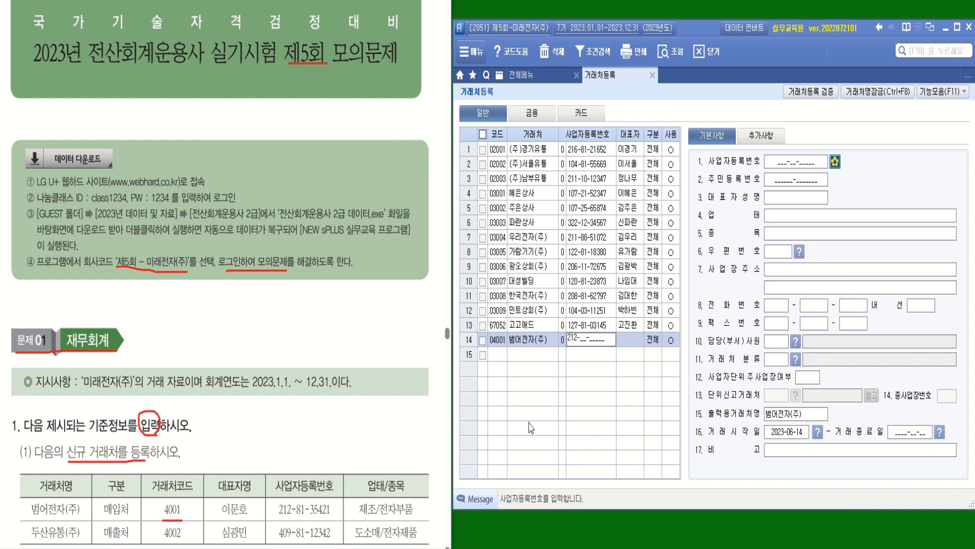
text(81-35421)
key(Return)
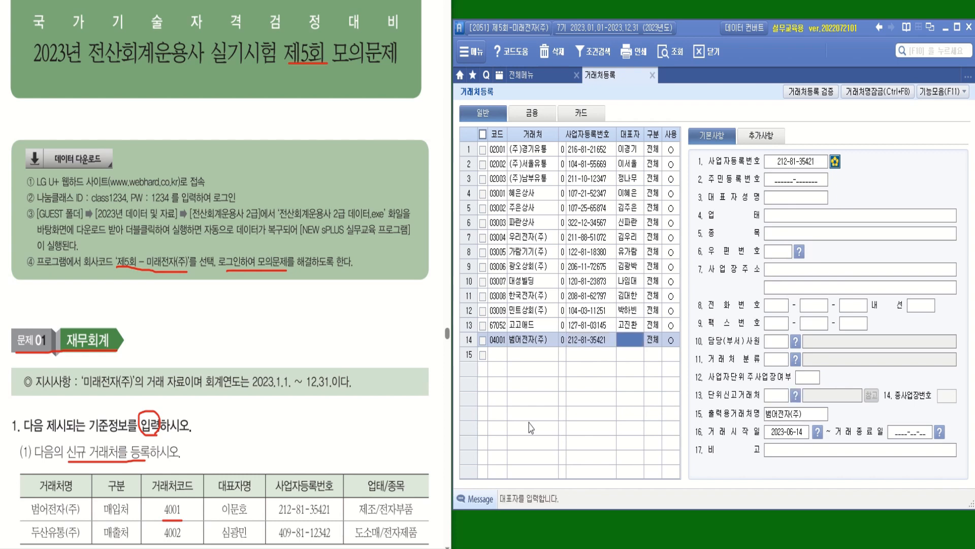
text(이문)
text(ㅎ)
text(ㅗ)
key(Return)
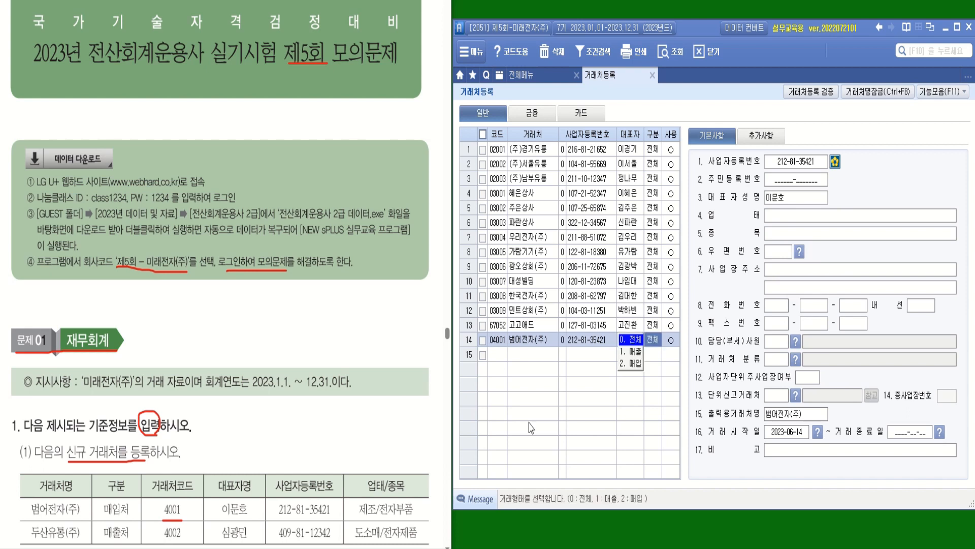
- Circle 매입처 on the exam sheet and set the 구분 of 범어전자(주) to 매입
mouse_move(114, 503)
mouse_down()
mouse_move(129, 514)
mouse_move(104, 500)
mouse_move(130, 522)
mouse_up()
click(645, 341)
click(643, 365)
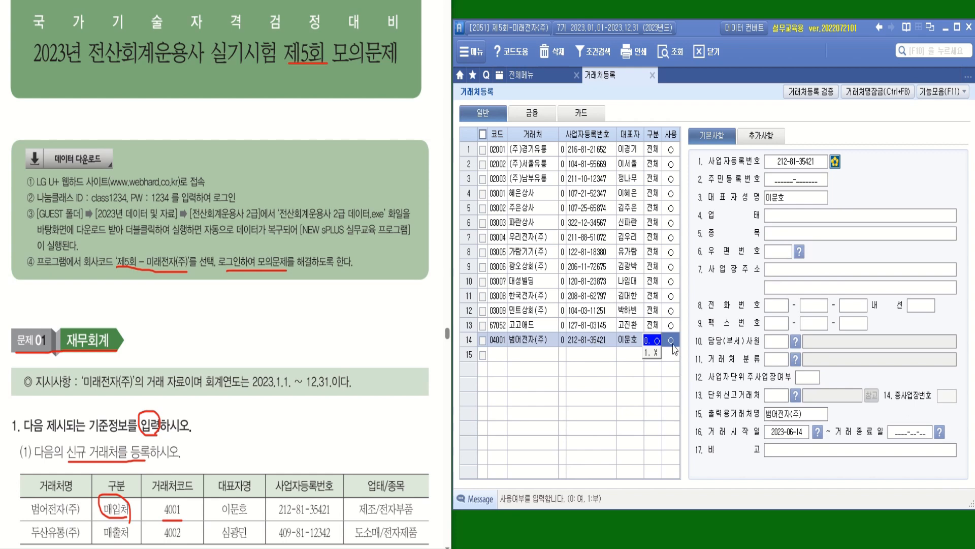
- Set the 업태 of 범어전자(주) to 제조 and its 종목 to 전자부품
click(788, 222)
text(제조)
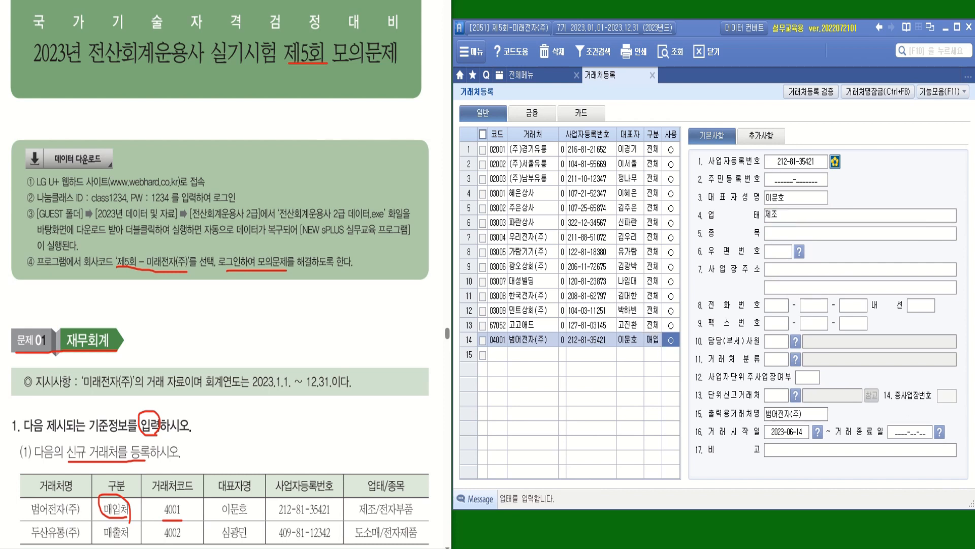
key(Return)
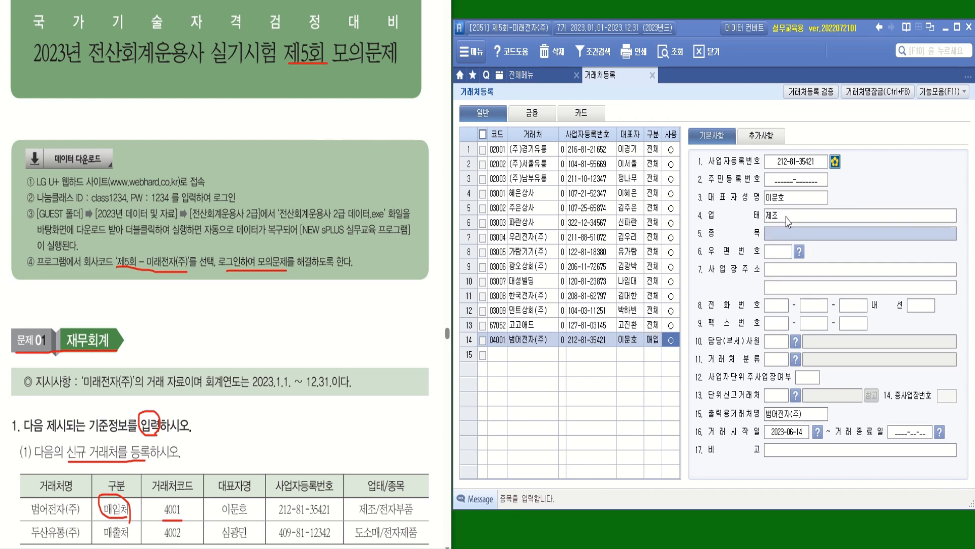
text(전)
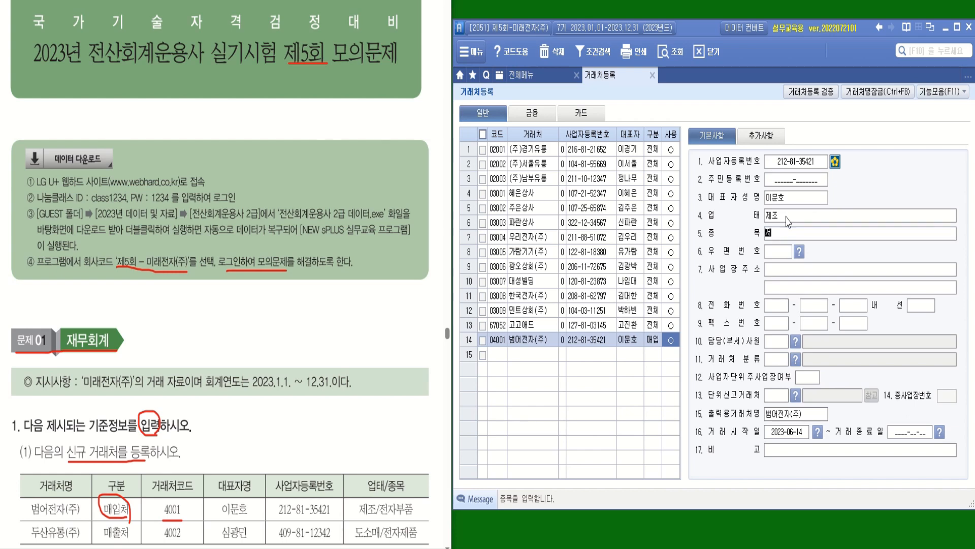
text(자부품)
key(Return)
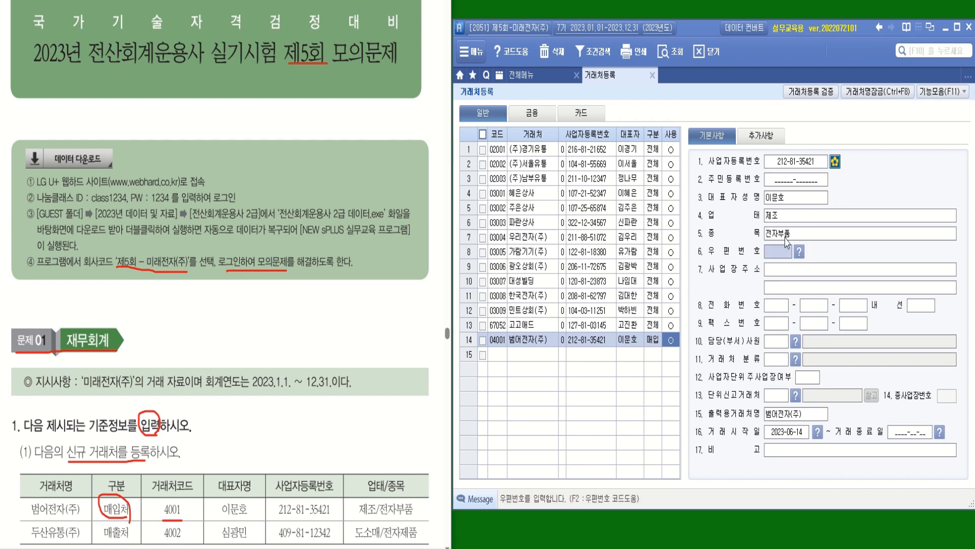
click(784, 235)
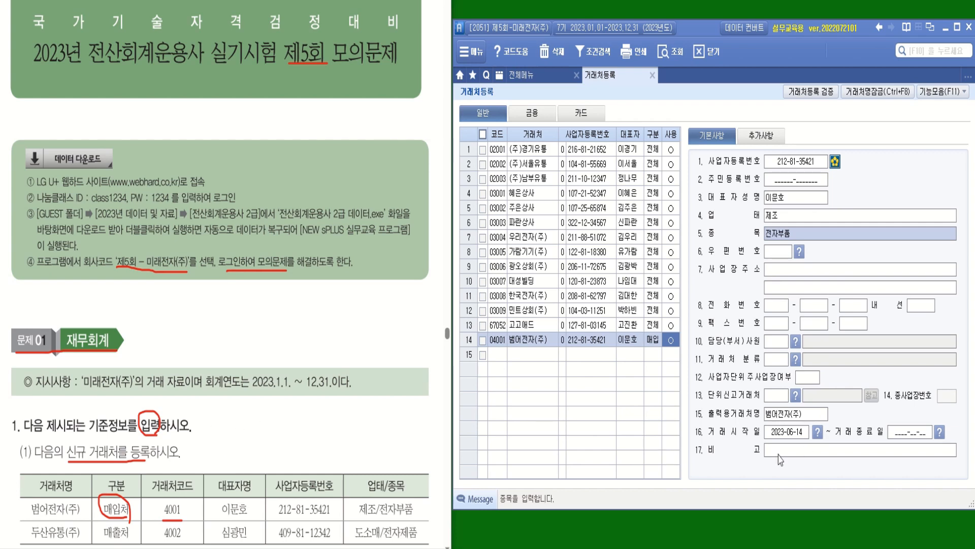
- Add a customer in the next empty row with code 4002 named 두산유통(주)
click(500, 357)
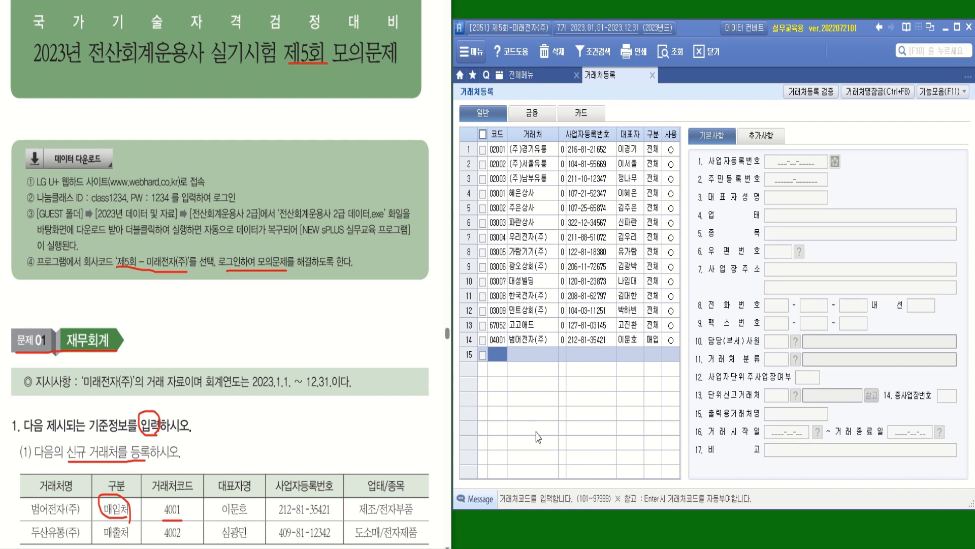
text(4002)
key(Return)
text(범)
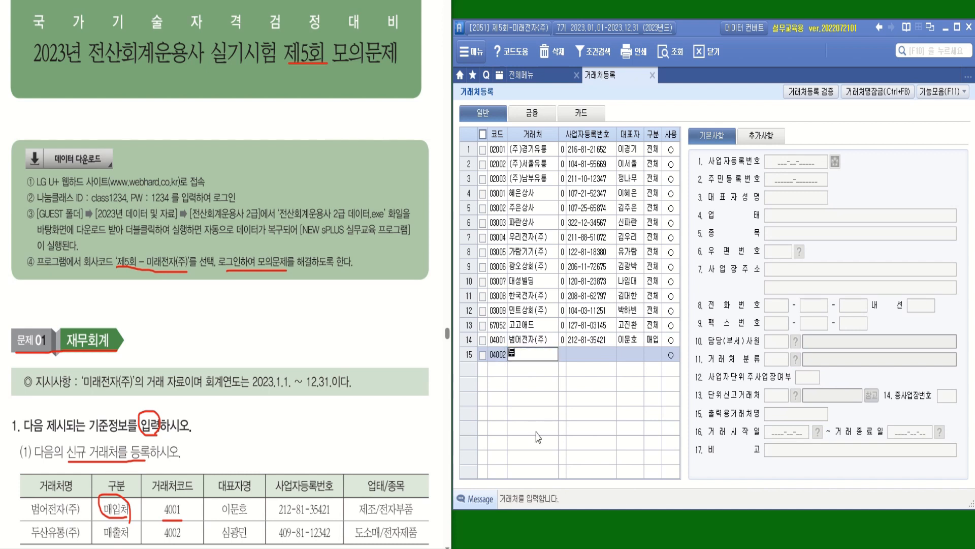
text(산ㅇㅠㄹㅎㅇ)
key(BackSpace)
key(BackSpace)
key(BackSpace)
text(유ㅌ)
text(ㅗㅇ()
text(주))
key(Return)
key(Return)
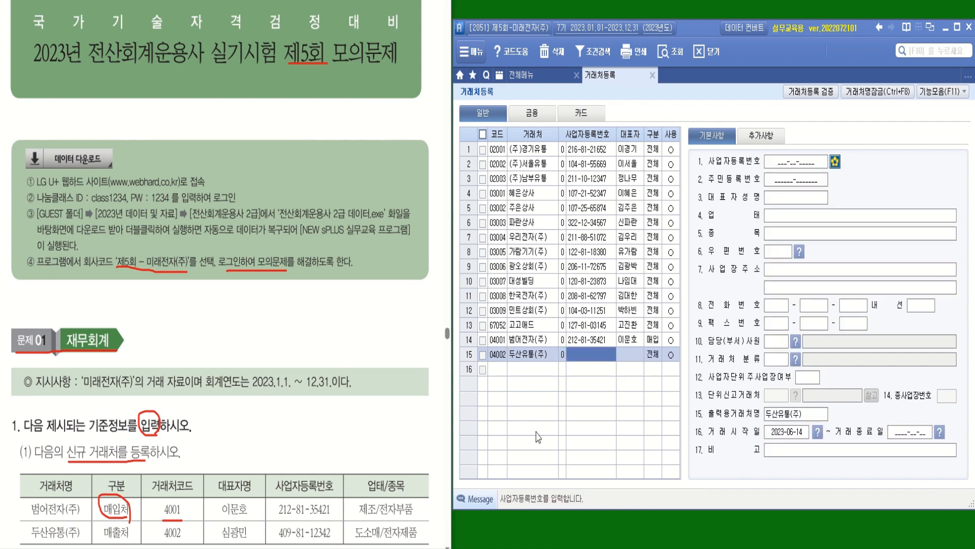
- Enter the business registration number and the representative's name for 두산유통(주) from the exam sheet
text(409-81-1)
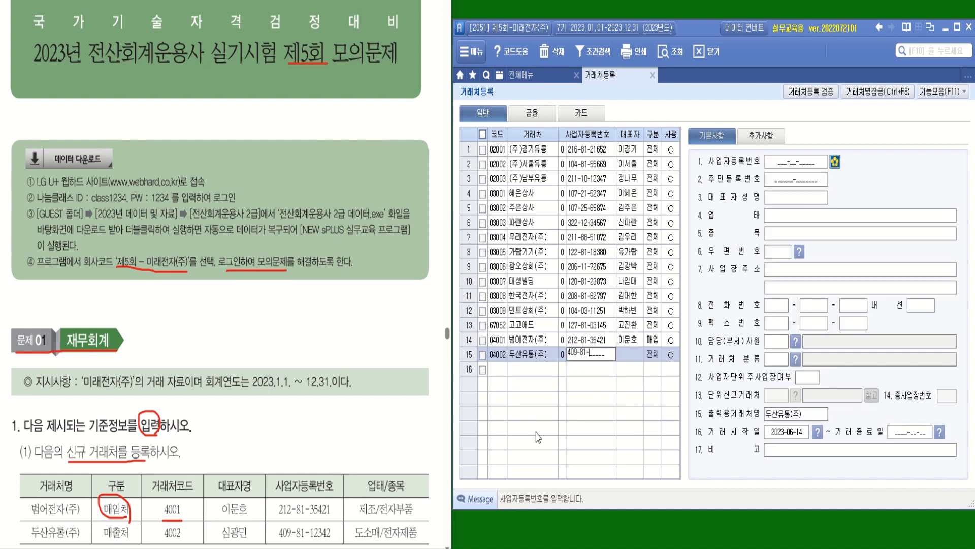
text(234)
text(2)
key(Return)
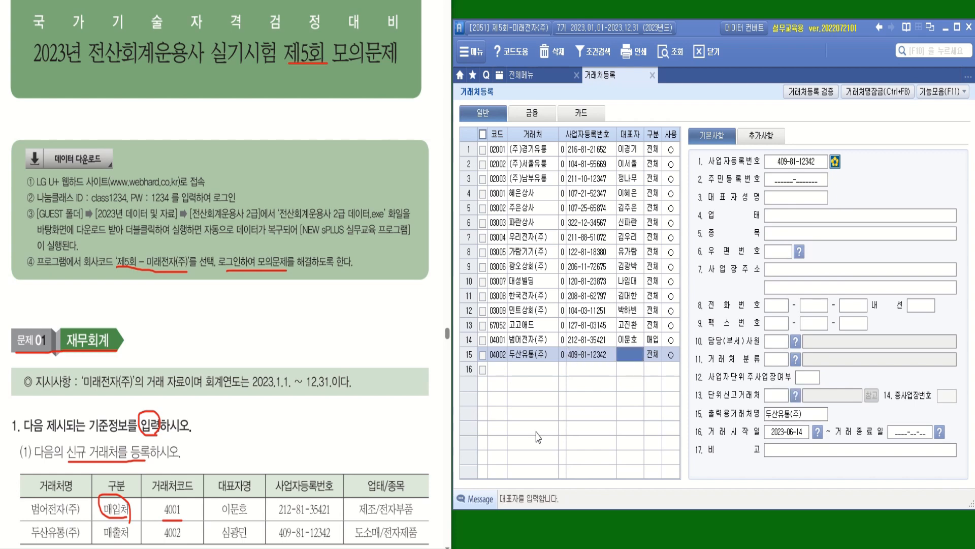
text(심)
text(광)
text(ㅣ)
key(BackSpace)
text(광ㅁㅣㄴ)
key(Return)
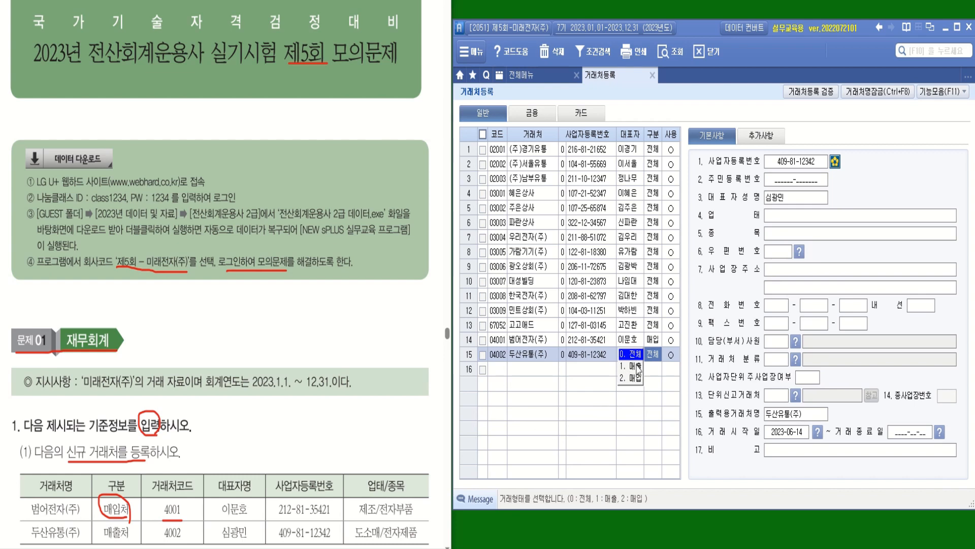
- Set the 구분 of 두산유통(주) to 매출, its 업태 to 도소매 and 종목 to 전자제품, and check both new customers' details
key(Return)
click(779, 218)
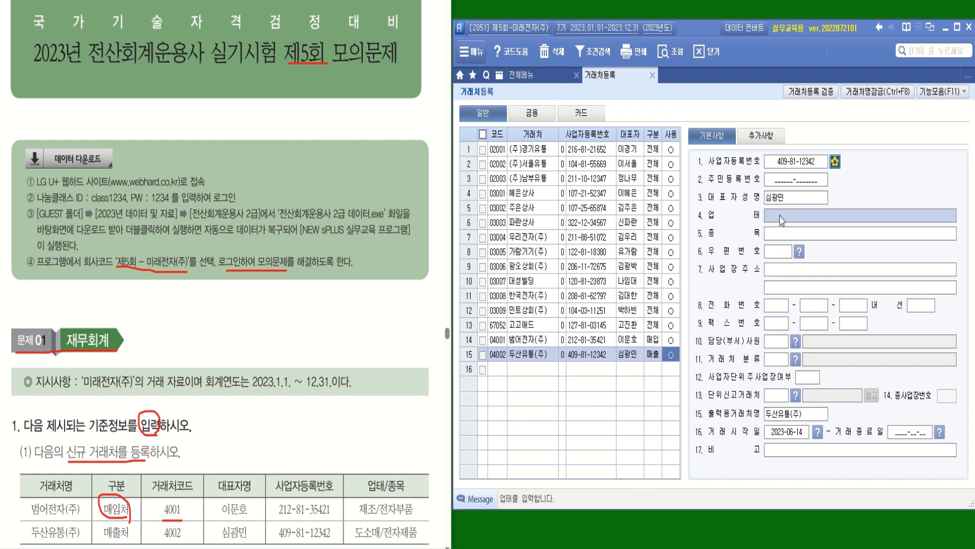
text(도)
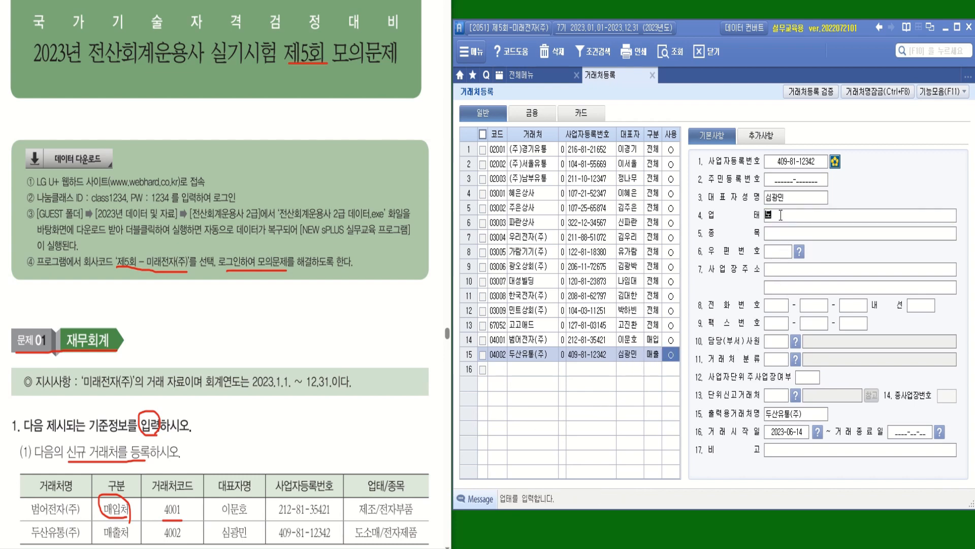
text(소매)
key(Return)
text(전자)
text(제)
text(ㅍ)
key(Return)
click(500, 369)
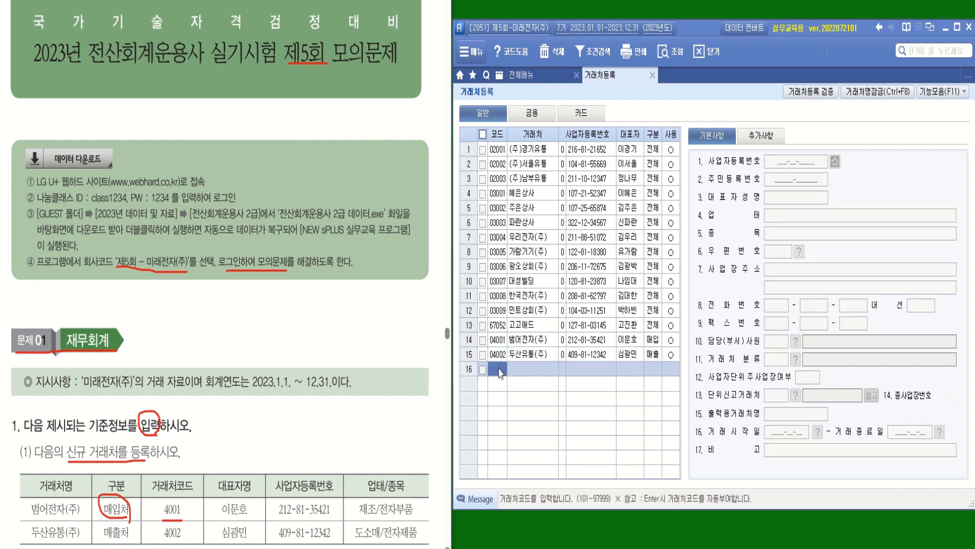
click(517, 343)
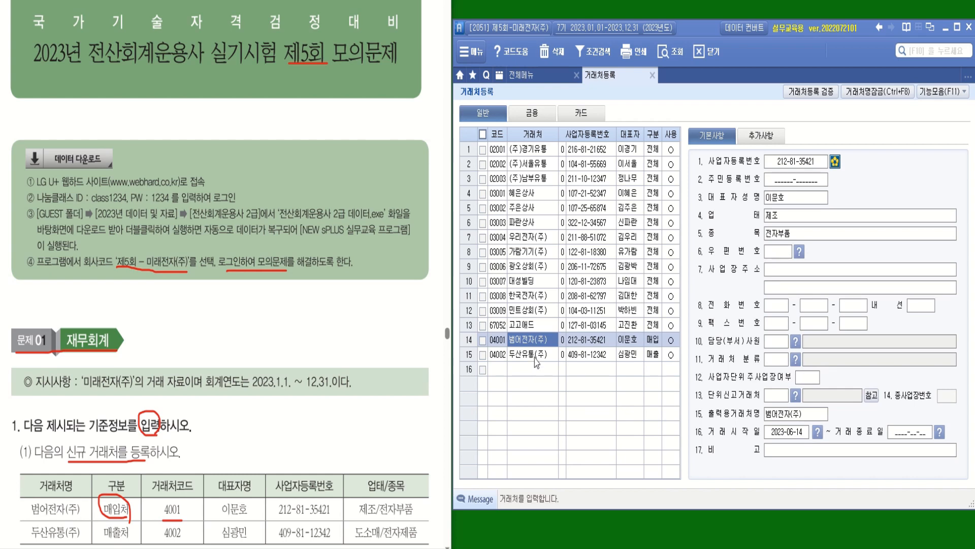
click(534, 355)
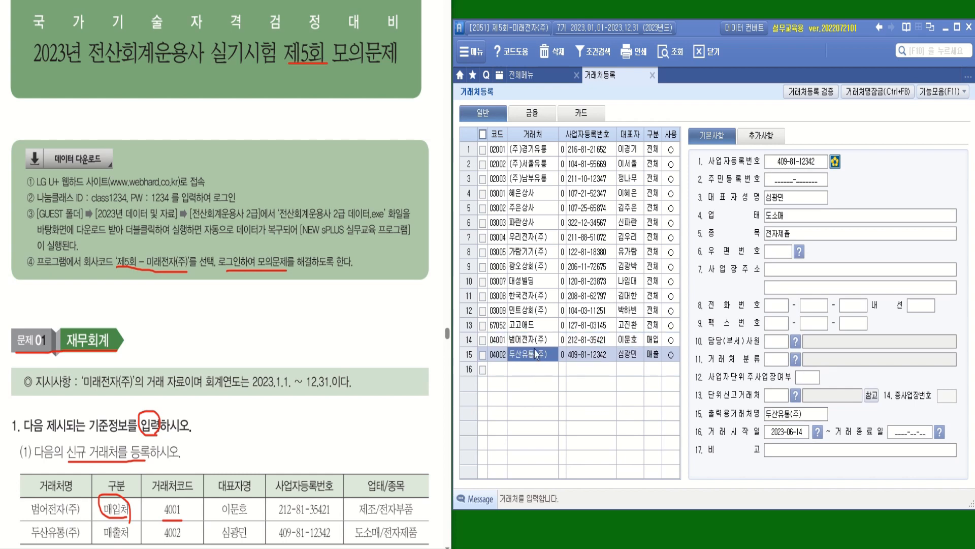
click(533, 344)
click(532, 356)
- On the exam sheet, underline the 신규 상품(품목)을 등록 instruction of task (2) and circle the item 전자렌지 in red
scroll(9, 475, down, 5)
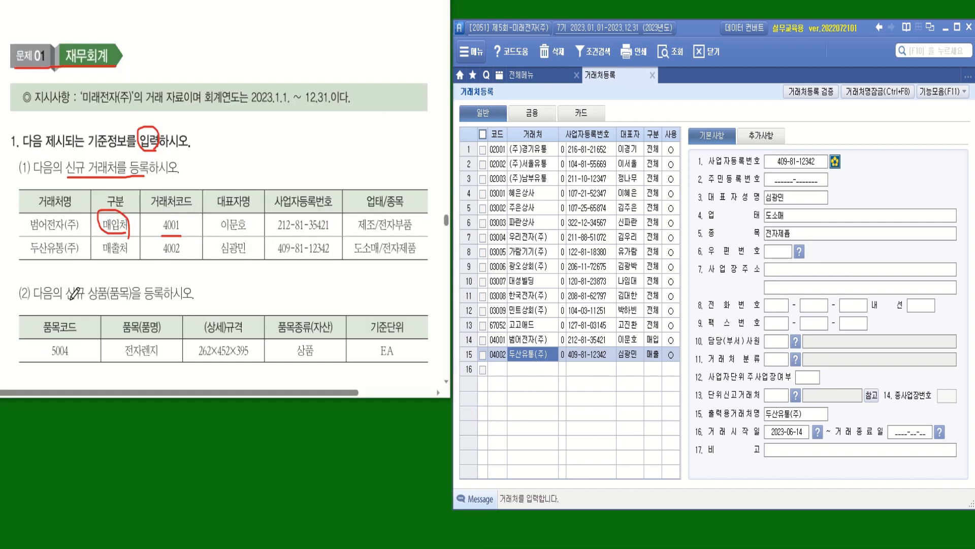
drag(68, 302, 185, 298)
mouse_move(155, 369)
mouse_down()
mouse_move(131, 366)
mouse_move(161, 337)
mouse_move(147, 373)
mouse_up()
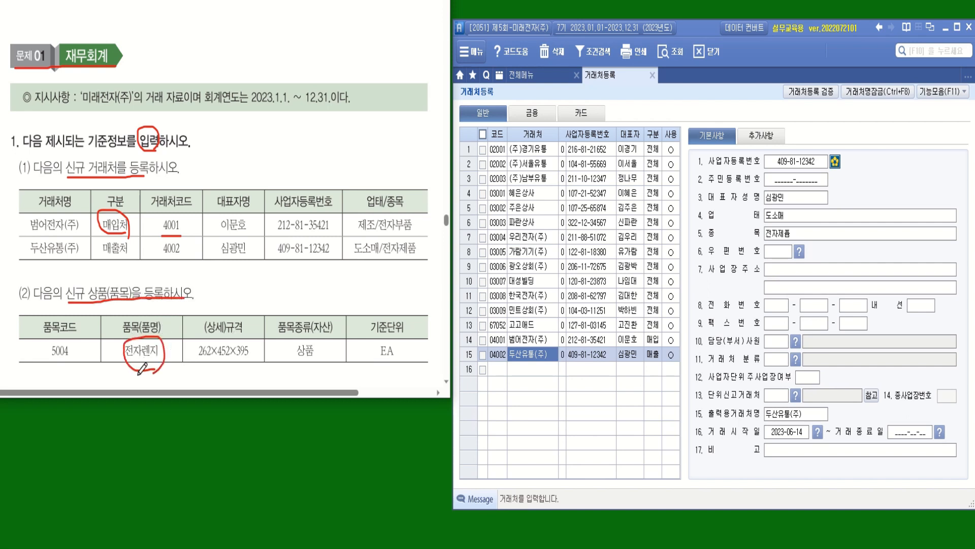
- Open 품목등록 and start a new 상품 item in the next empty row with 품목코드 5004
click(519, 77)
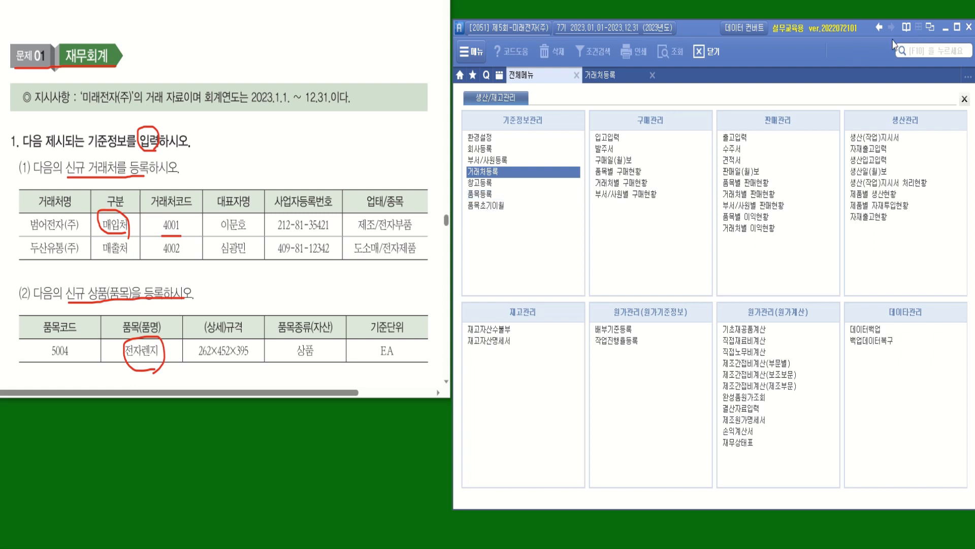
click(912, 50)
click(489, 195)
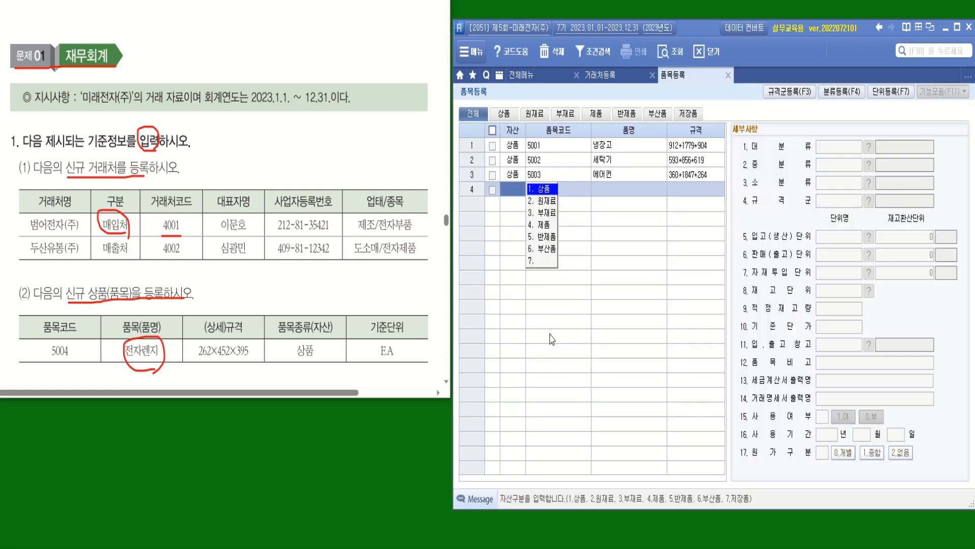
click(539, 189)
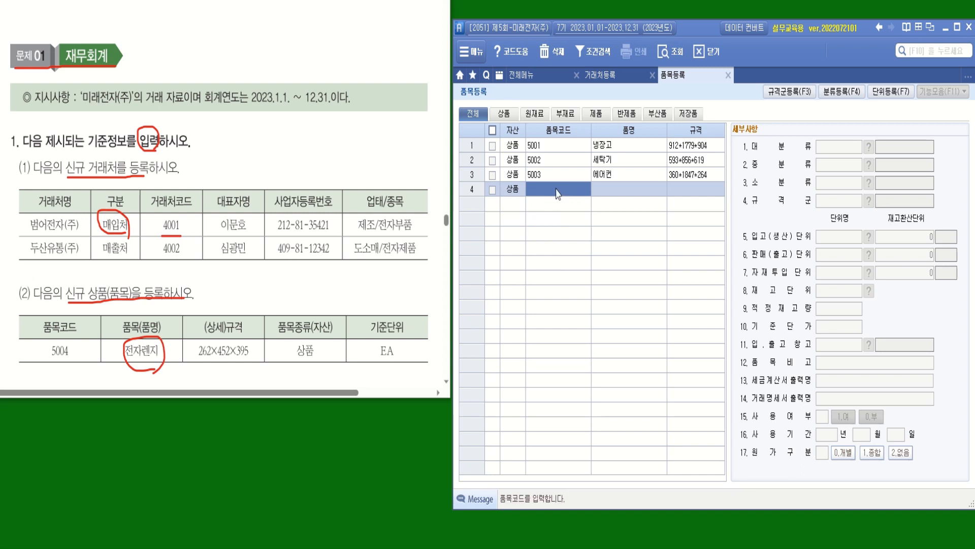
text(5004)
key(Return)
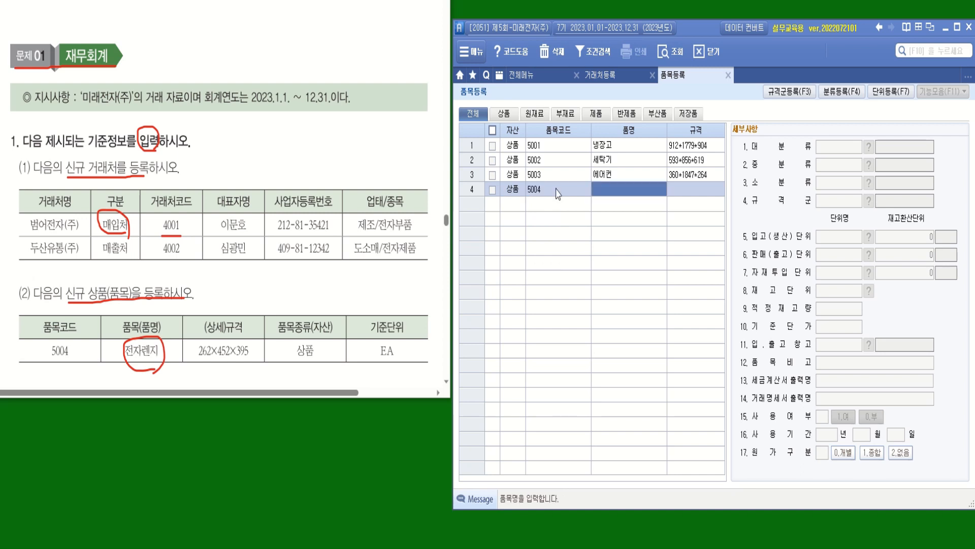
- Name item 5004 전자렌지 and enter 262x452x395 as its 규격
text(전)
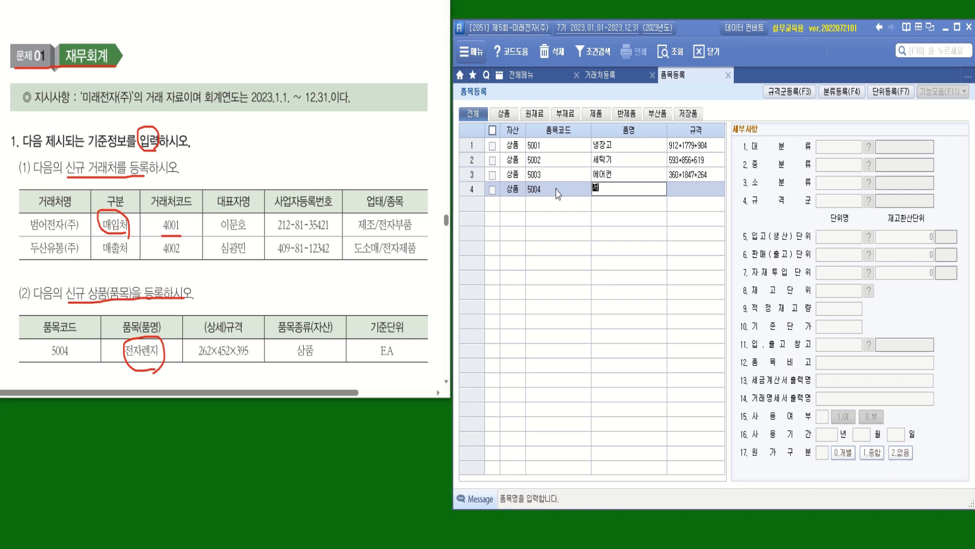
text(자렌지)
key(Return)
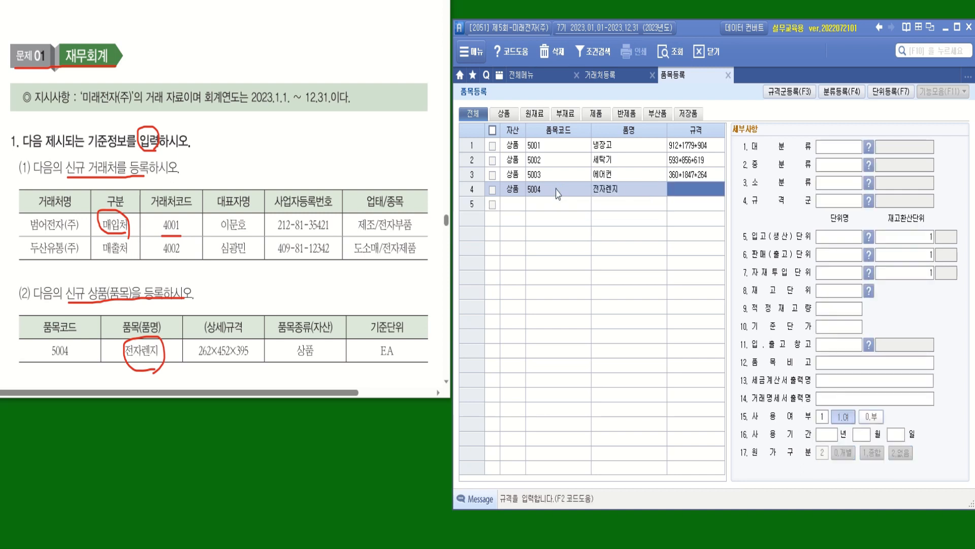
text(262)
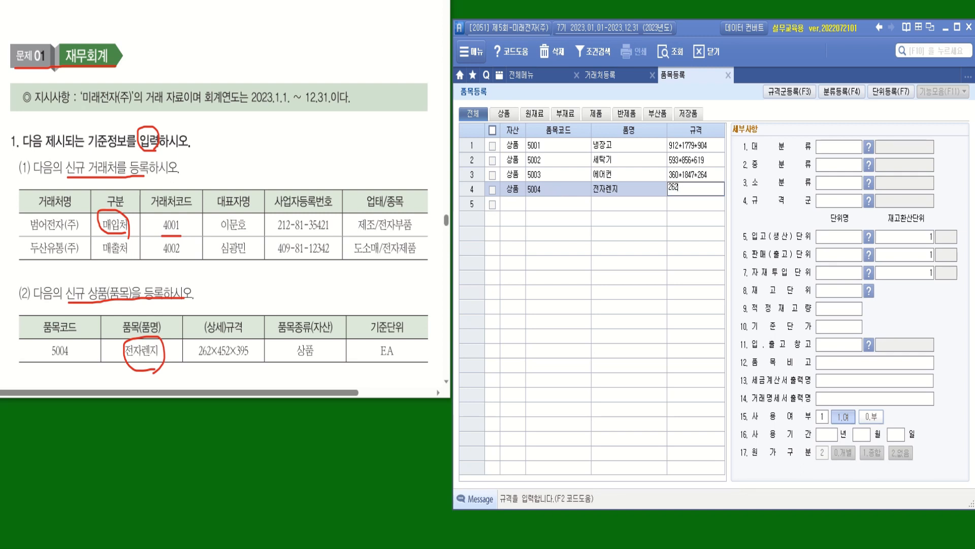
text(x452x395)
key(Return)
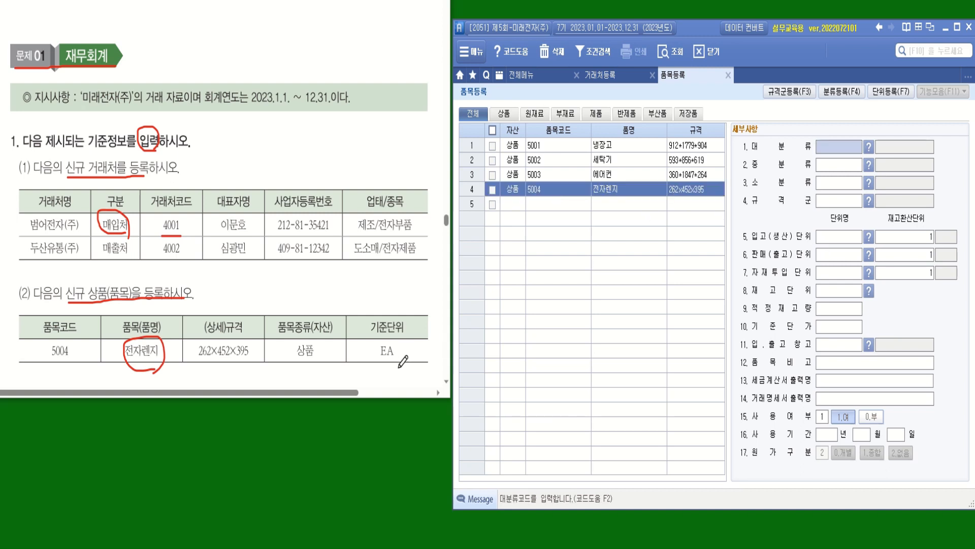
- Circle the 기준단위 EA on the exam sheet and set 전자렌지's 입고, 판매, 자재투입 and 재고 units to EA
mouse_move(400, 373)
mouse_down()
mouse_move(355, 346)
mouse_move(414, 318)
mouse_move(400, 373)
mouse_up()
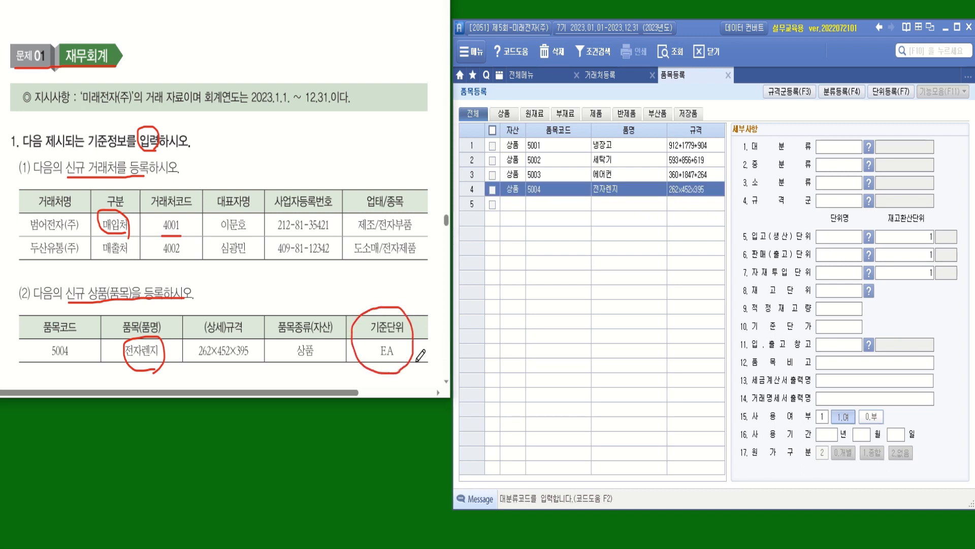
click(829, 238)
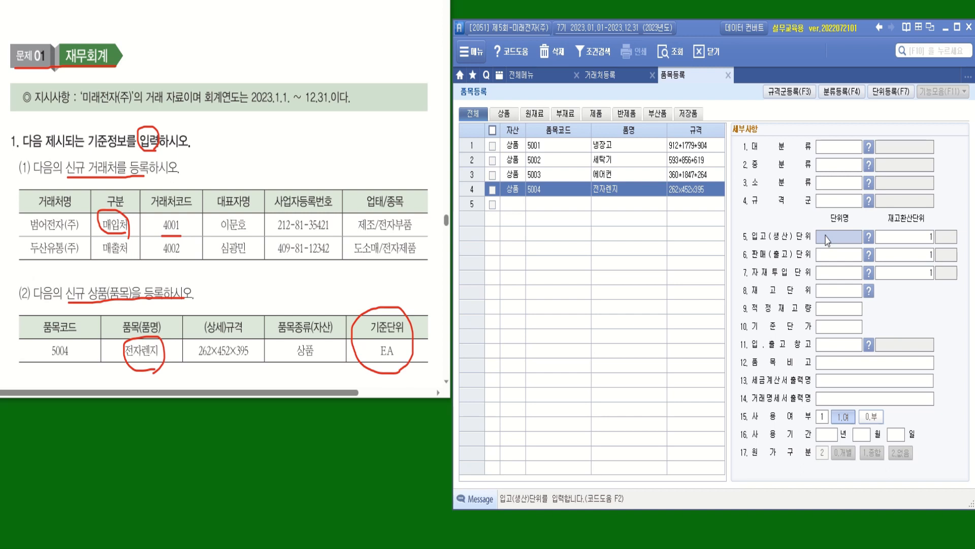
text(EA)
key(Return)
click(826, 236)
click(834, 255)
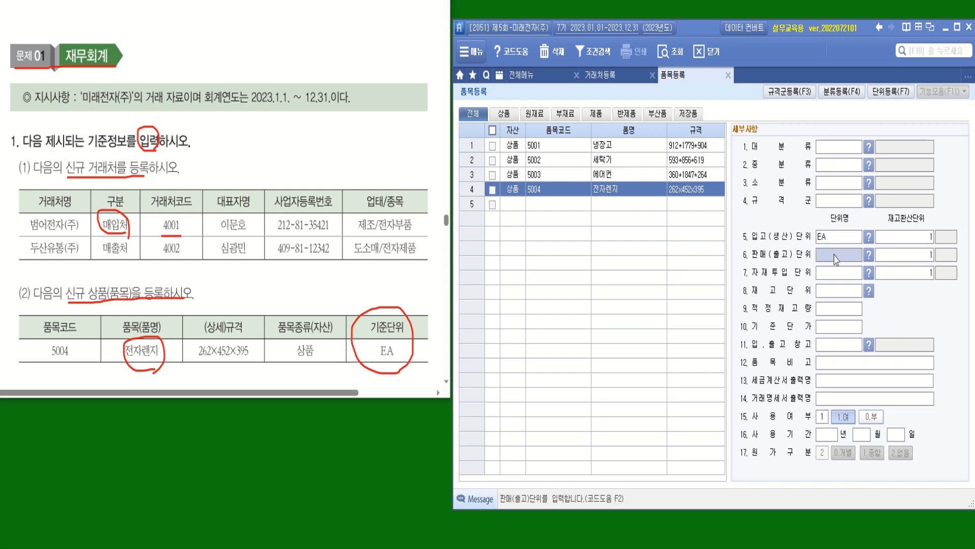
key(Return)
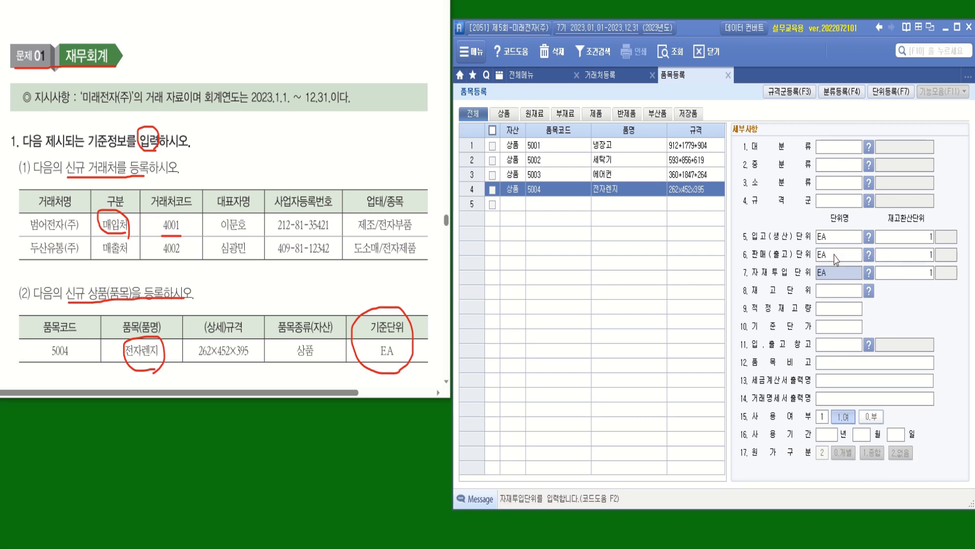
key(Return)
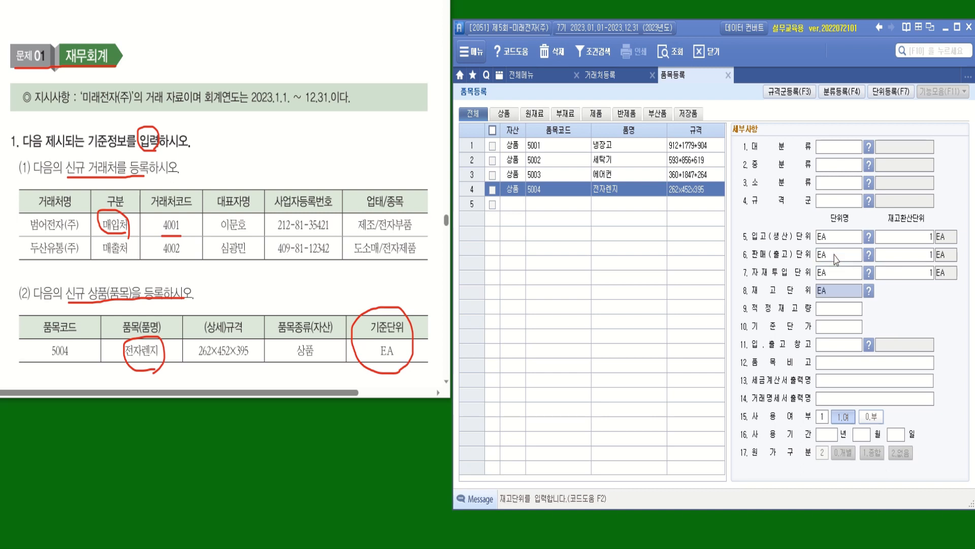
key(Return)
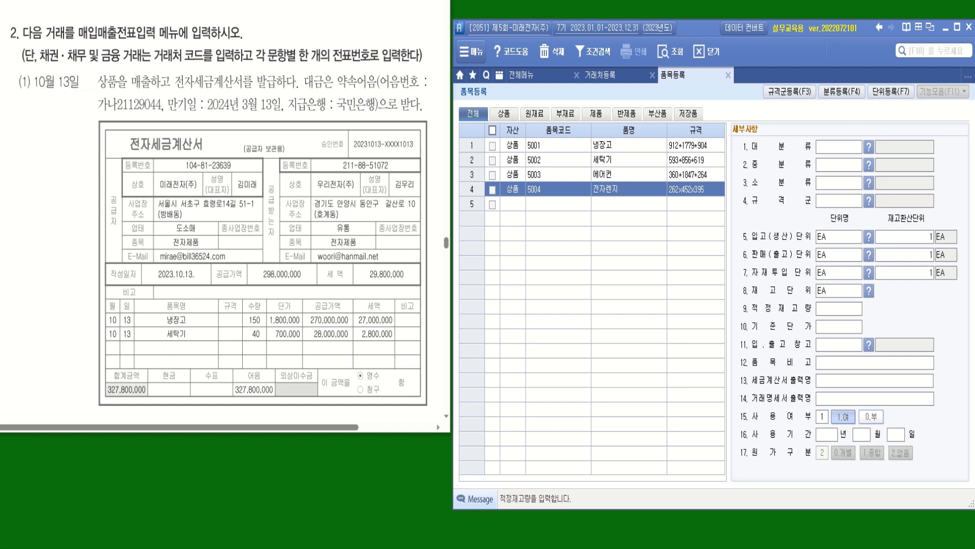
- On the exam sheet, mark question 2's 매입매출전표입력 메뉴 instruction and its conditions on 거래처 코드 and one 전표번호 per item in red
drag(79, 46, 184, 45)
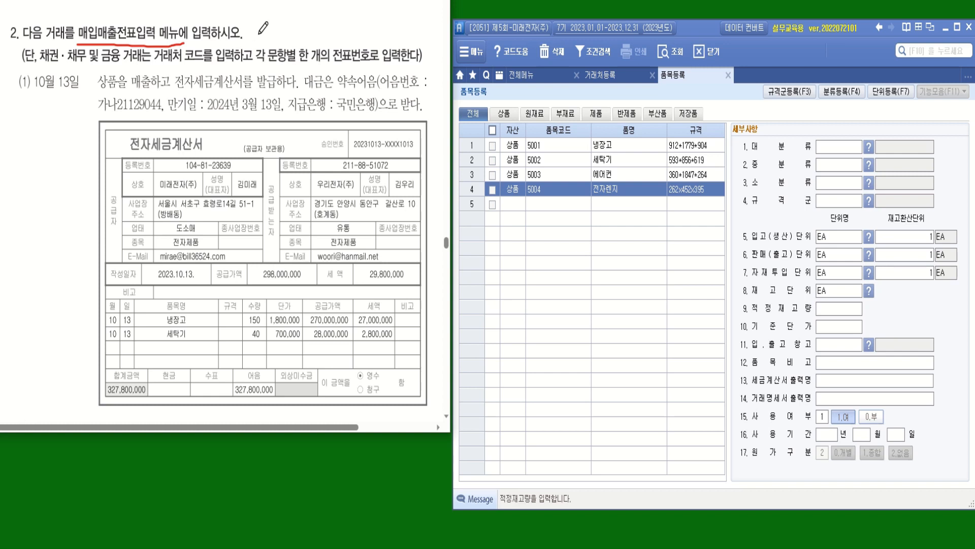
mouse_move(57, 46)
mouse_down()
mouse_move(44, 61)
mouse_move(56, 47)
mouse_move(60, 60)
mouse_move(87, 53)
mouse_move(112, 65)
mouse_up()
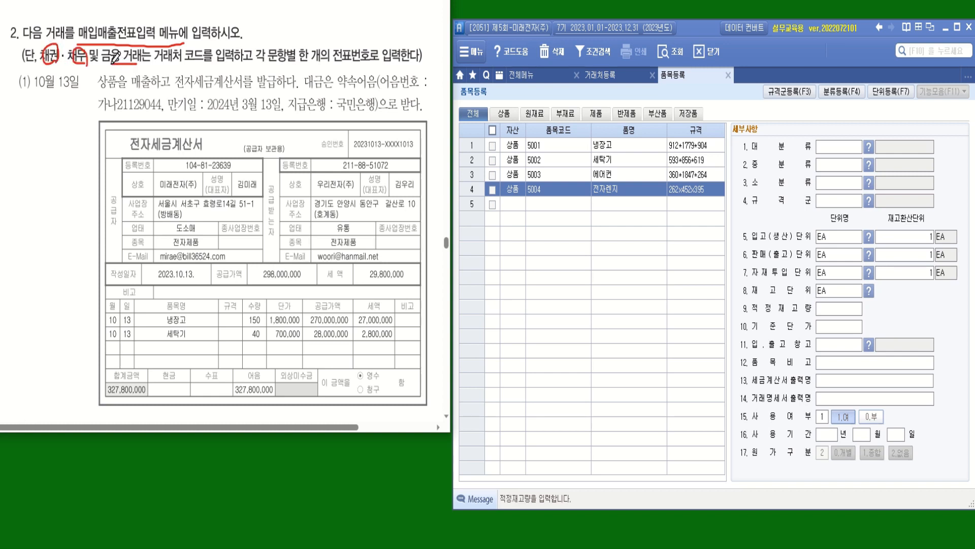
mouse_move(187, 61)
mouse_down()
mouse_move(300, 63)
mouse_move(307, 43)
mouse_move(422, 64)
mouse_up()
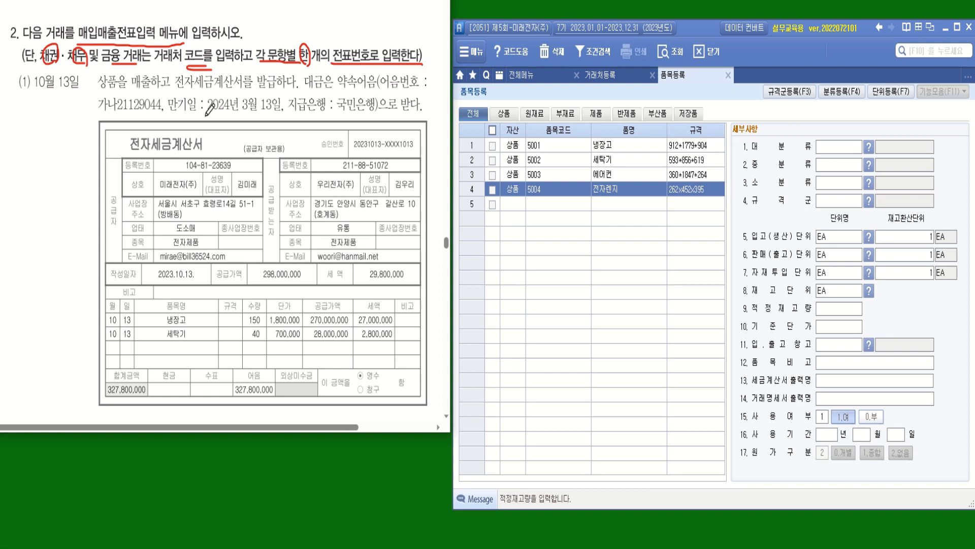
- For the 10월 13일 transaction, underline the date, the 어음번호 and 국민은행, and circle 매출 and 전자 in red
drag(35, 89, 62, 89)
drag(65, 89, 76, 88)
mouse_move(141, 92)
mouse_down()
mouse_move(132, 84)
mouse_move(142, 75)
mouse_move(143, 92)
mouse_up()
mouse_move(155, 153)
mouse_down()
mouse_move(130, 145)
mouse_move(144, 130)
mouse_move(148, 152)
mouse_up()
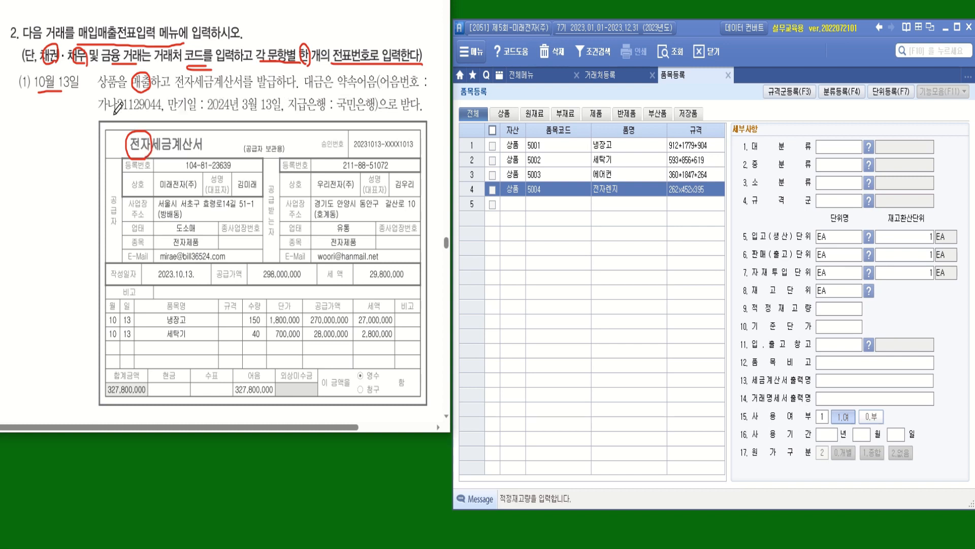
drag(100, 113, 161, 113)
drag(343, 111, 376, 111)
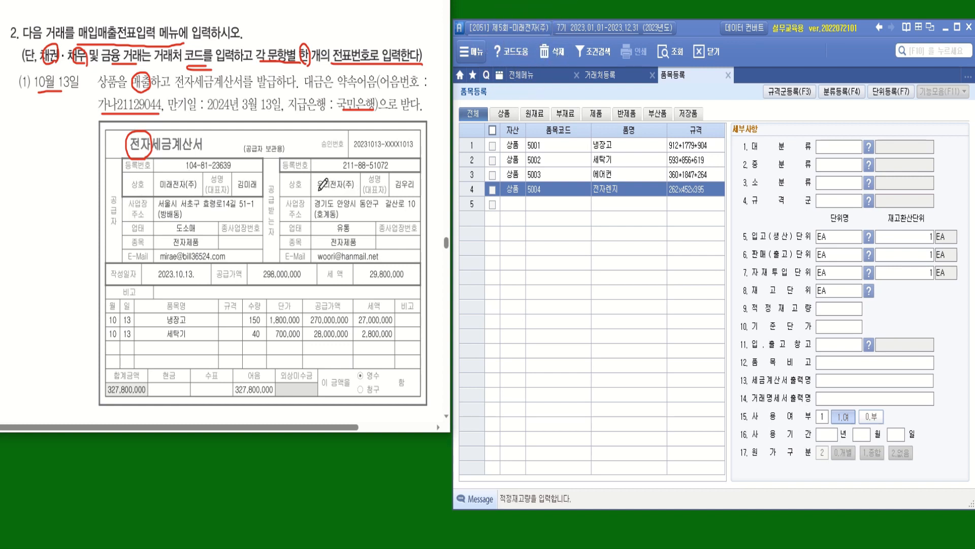
- On the 전자세금계산서, mark 우리전자(주), 냉장고, 세탁기, the 작성일자 and the 어음 amount in red, and write F3 beside it
drag(318, 191, 357, 191)
click(197, 320)
click(202, 334)
mouse_move(195, 279)
mouse_down()
mouse_move(164, 284)
mouse_move(162, 264)
mouse_move(201, 267)
mouse_move(202, 281)
mouse_up()
drag(137, 271, 143, 270)
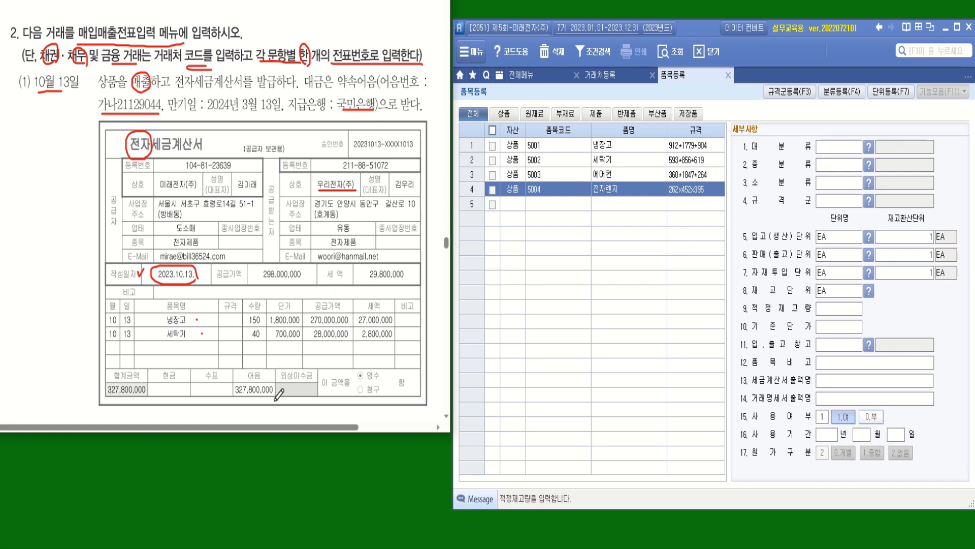
mouse_move(276, 401)
mouse_down()
mouse_move(238, 404)
mouse_move(233, 355)
mouse_move(271, 366)
mouse_move(281, 403)
mouse_up()
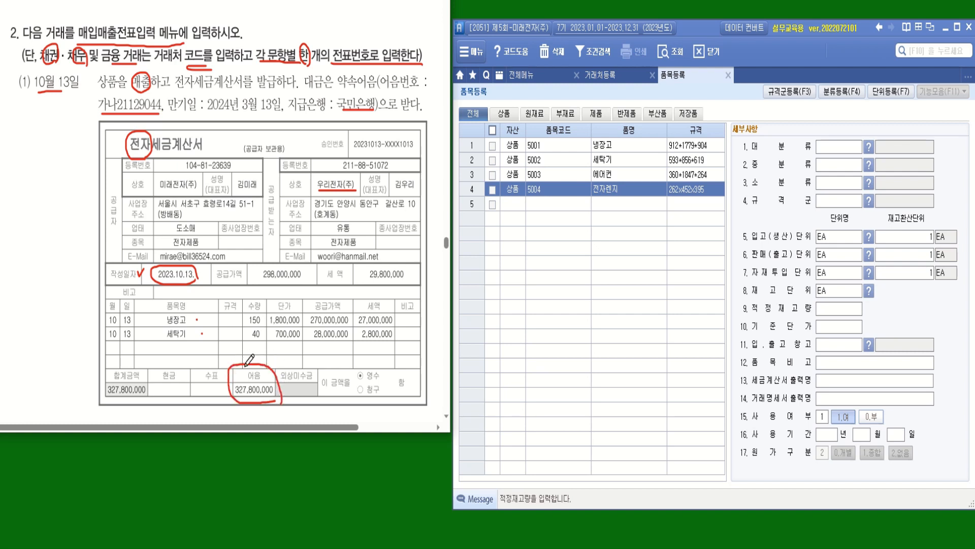
mouse_move(50, 120)
mouse_down()
mouse_move(52, 142)
mouse_move(71, 124)
mouse_move(61, 134)
mouse_up()
- Find and open 출고입력 and set its date to 10월 13일
click(911, 51)
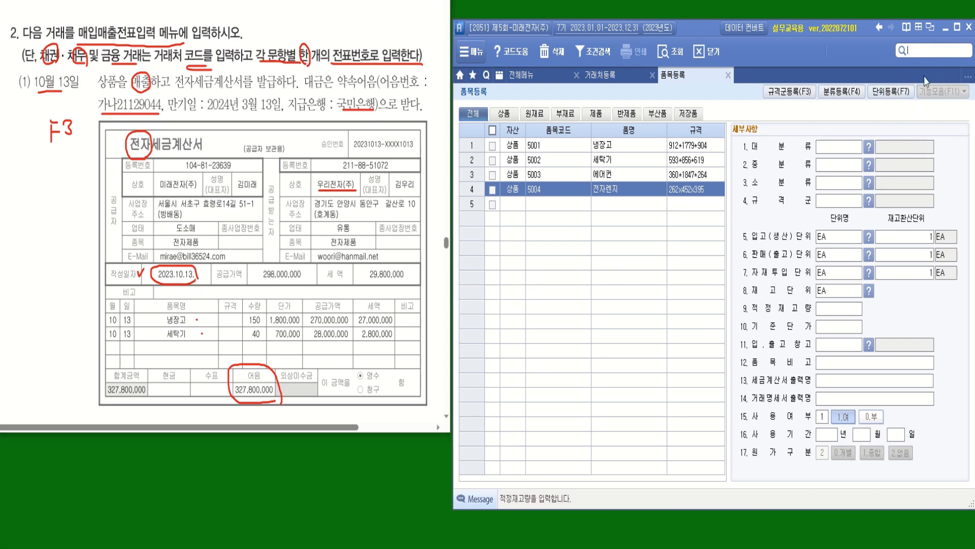
text(출)
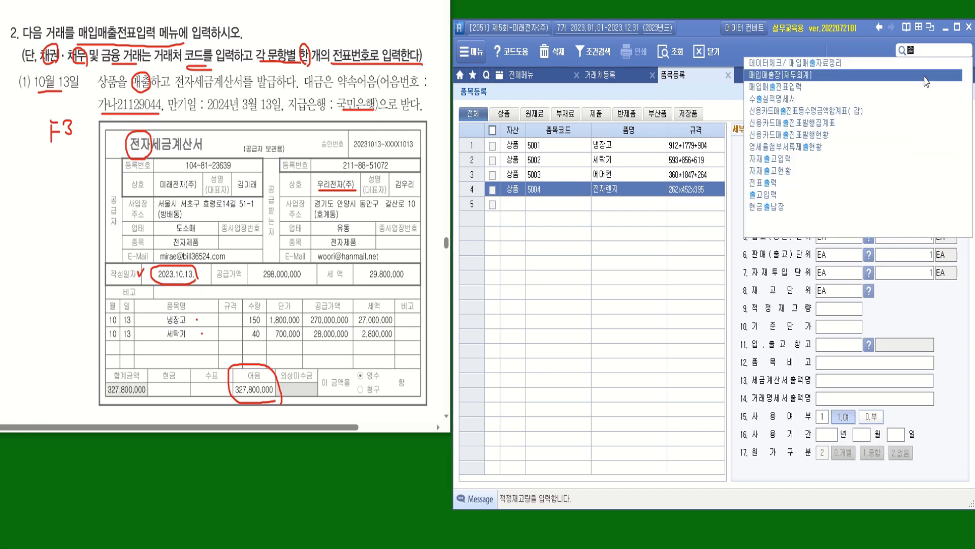
text(고)
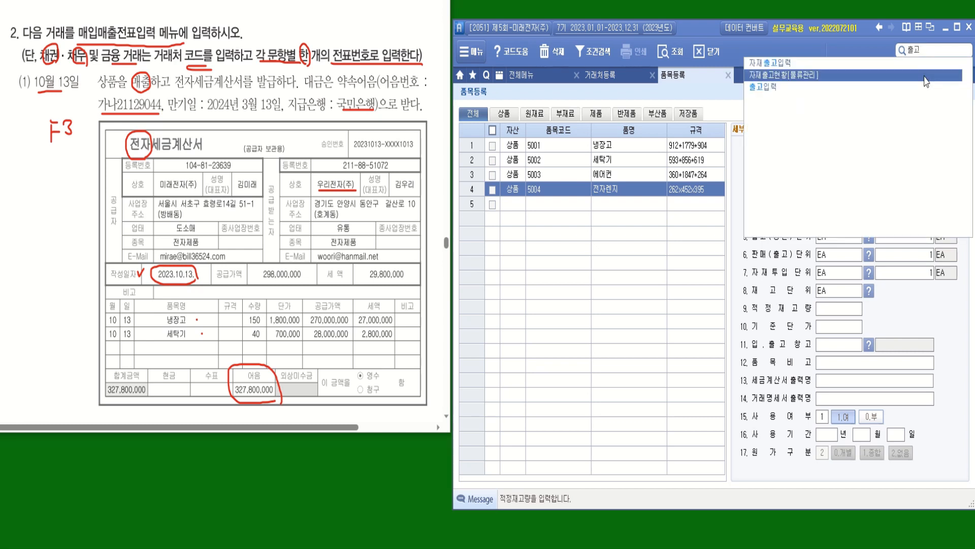
click(766, 88)
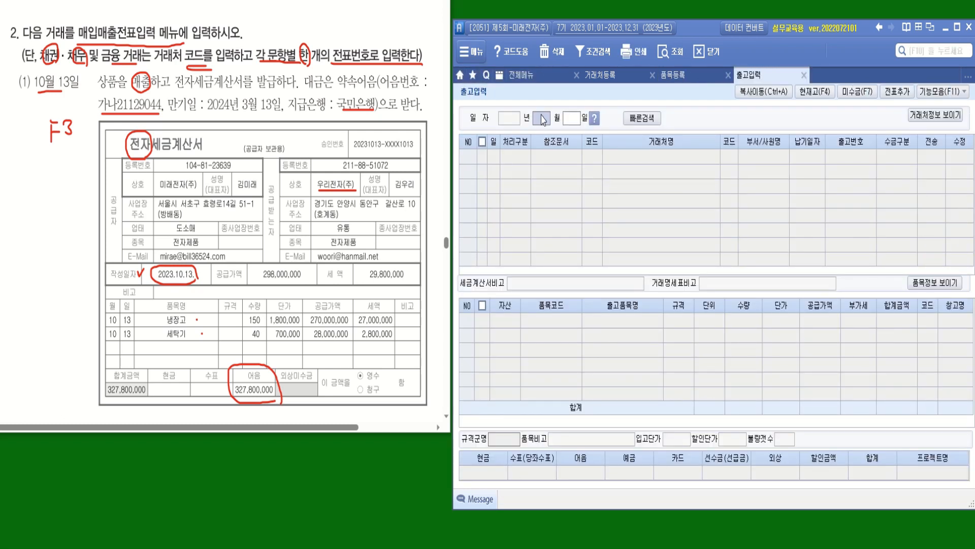
text(10)
key(Return)
text(13)
key(Return)
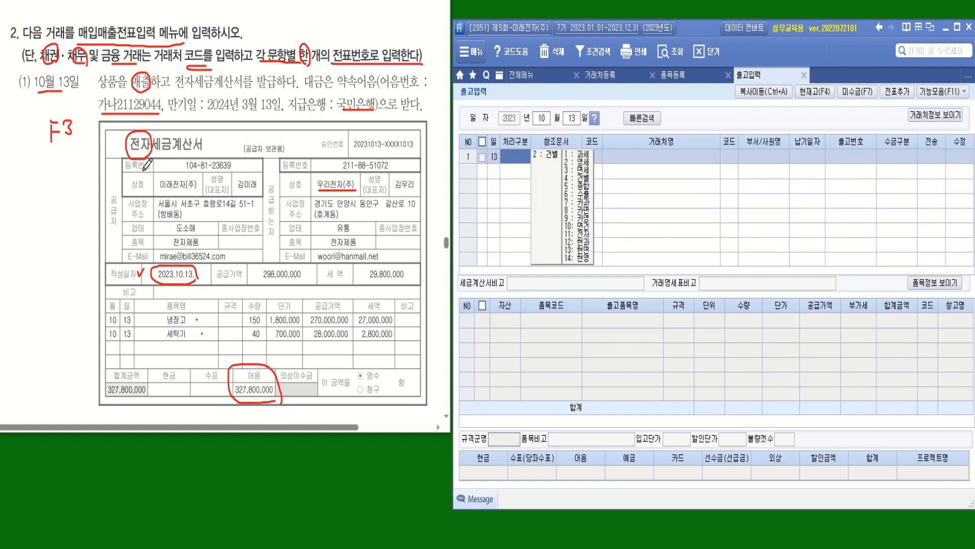
- Set the 처리구분 of the first 출고 row to 건별과세 and choose 우리전자(주) as the 거래처
click(553, 156)
click(579, 155)
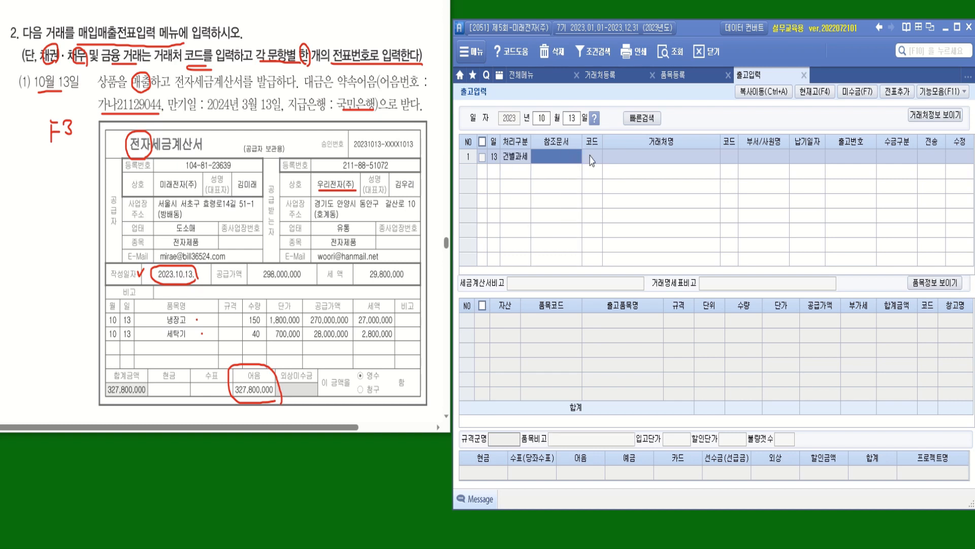
key(Return)
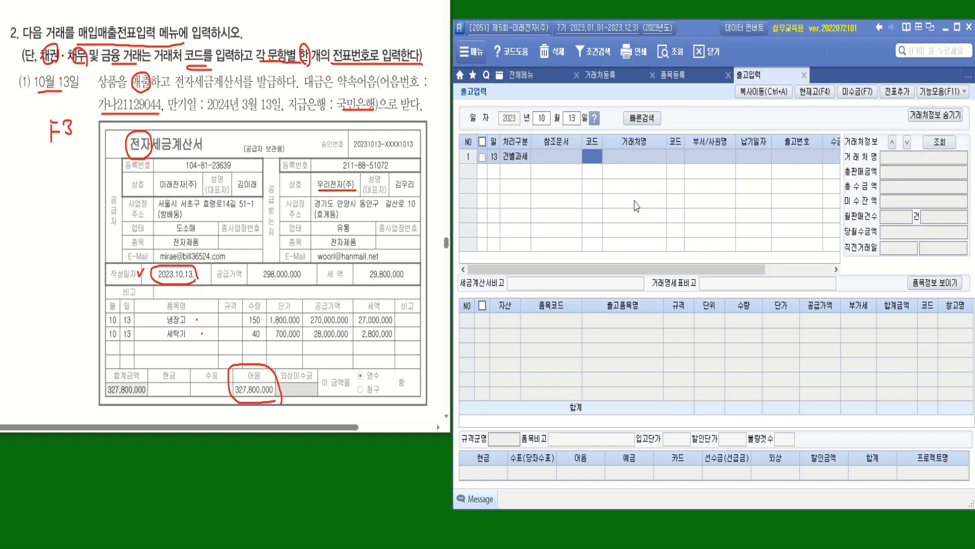
text(0)
text(리)
key(Return)
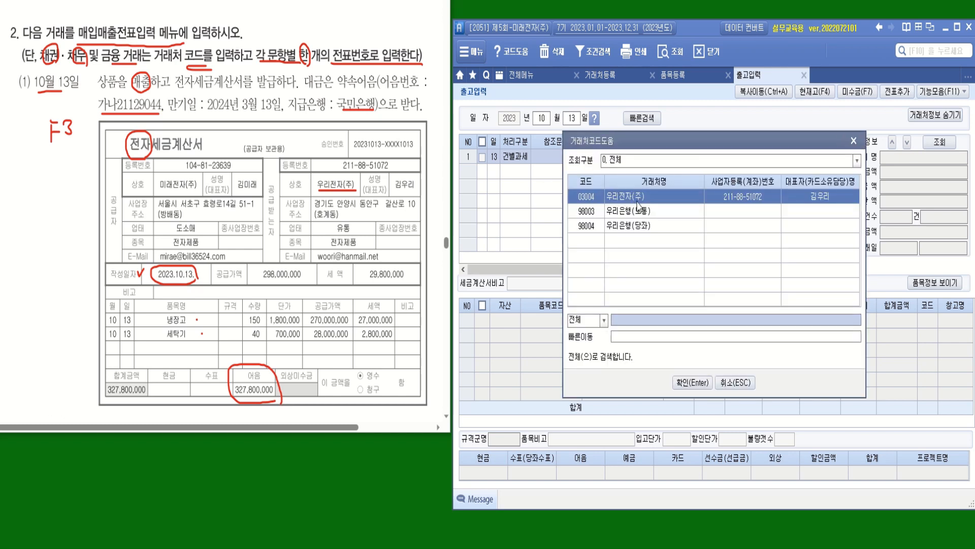
key(Return)
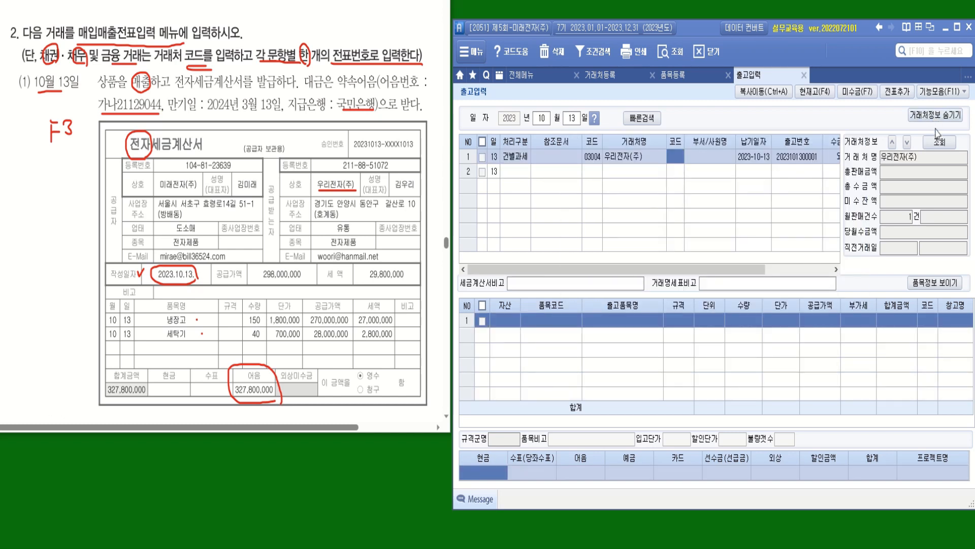
- Hide the 거래처정보 and set the 수금구분 of the 우리전자(주) row to 혼합
click(935, 115)
click(903, 158)
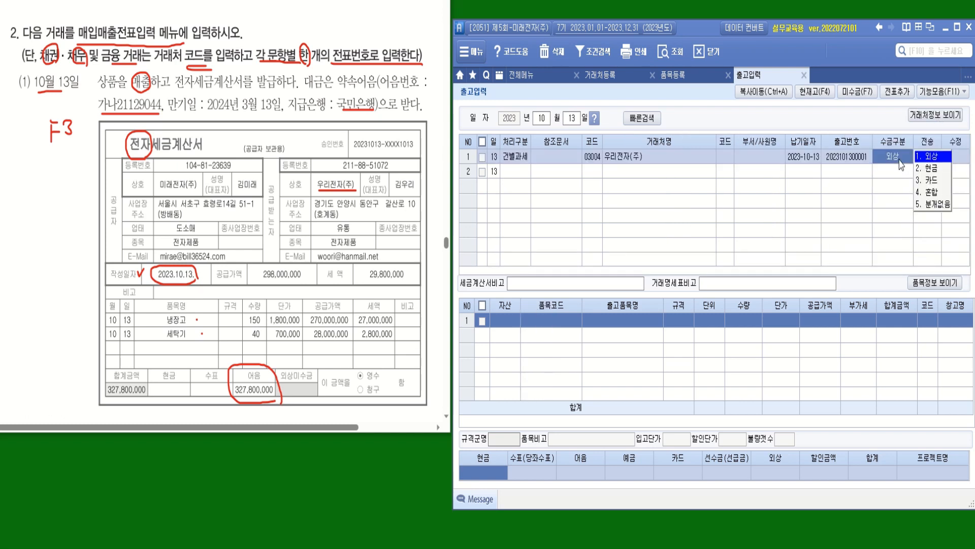
click(933, 193)
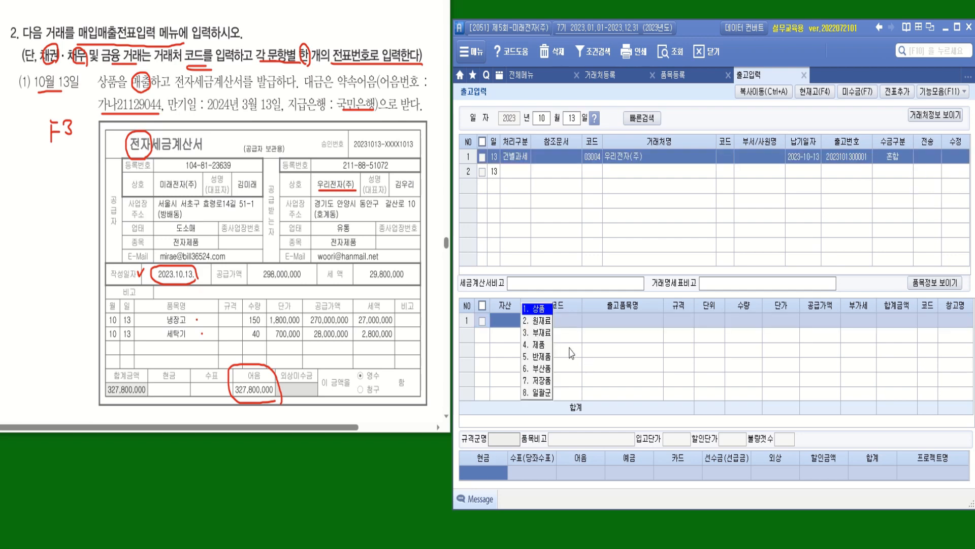
- Add the 상품 냉장고 (5001) as the first item of the 출고 entry with a 수량 of 150
key(Return)
key(F2)
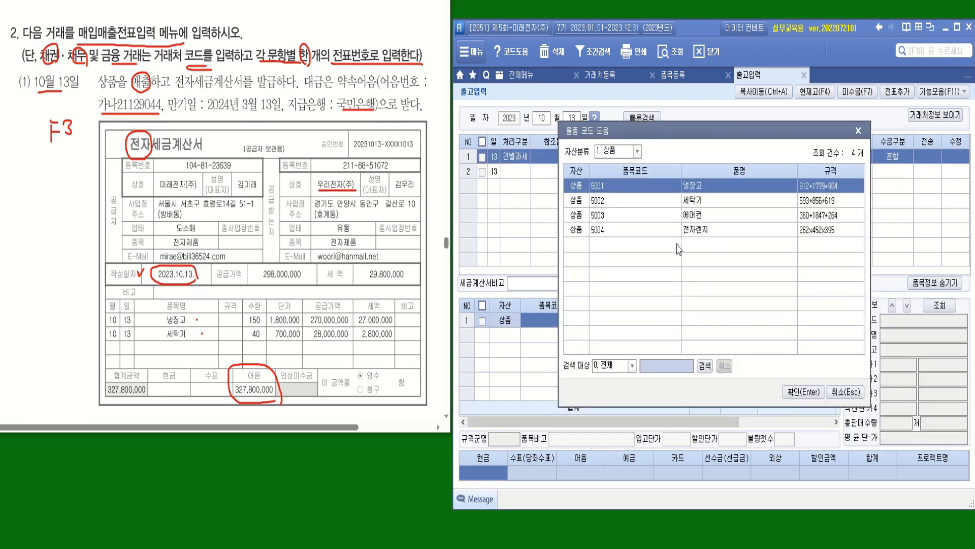
double_click(690, 196)
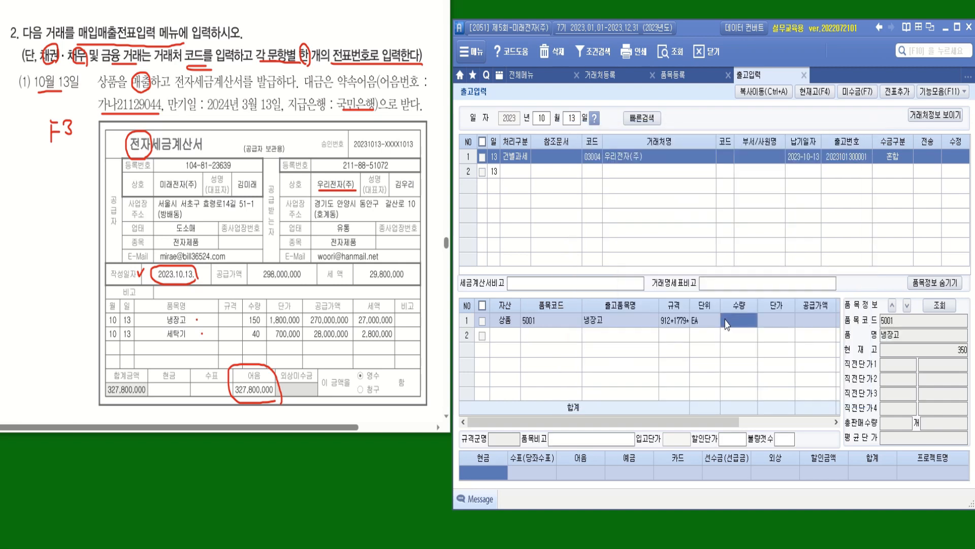
text(150)
key(Return)
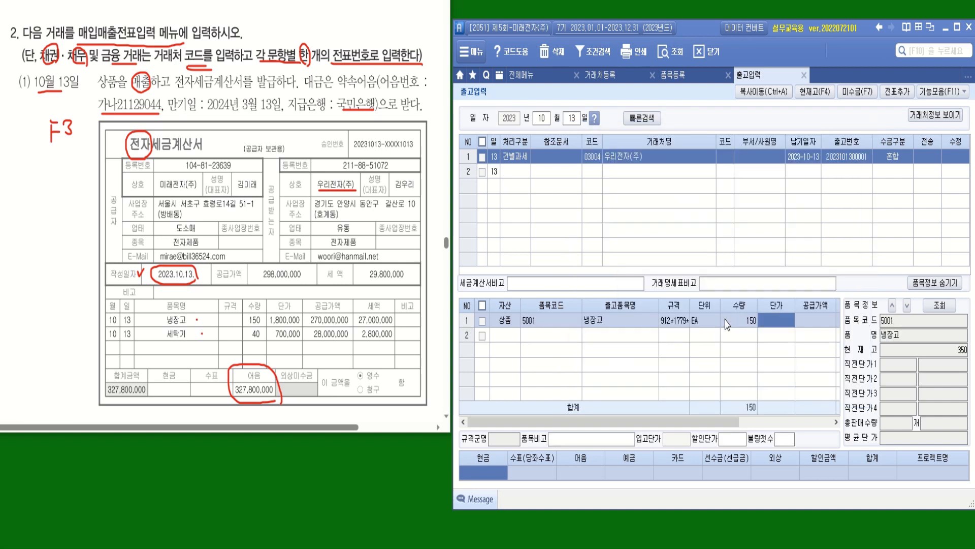
- Set the 냉장고 단가 to 1,800,000 and add 상품 세탁기 (5002) with 수량 40 and 단가 700,000
text(1,800,000)
key(Return)
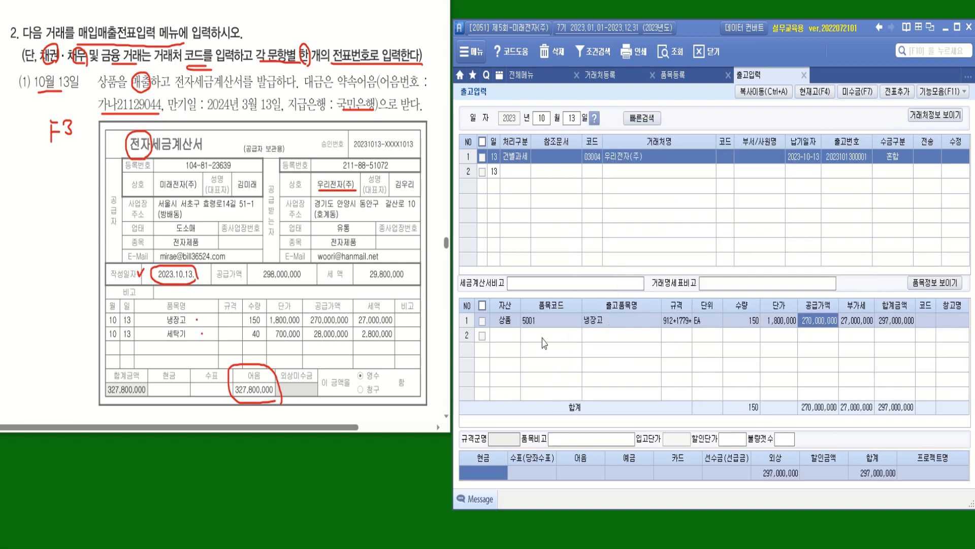
click(512, 336)
click(540, 311)
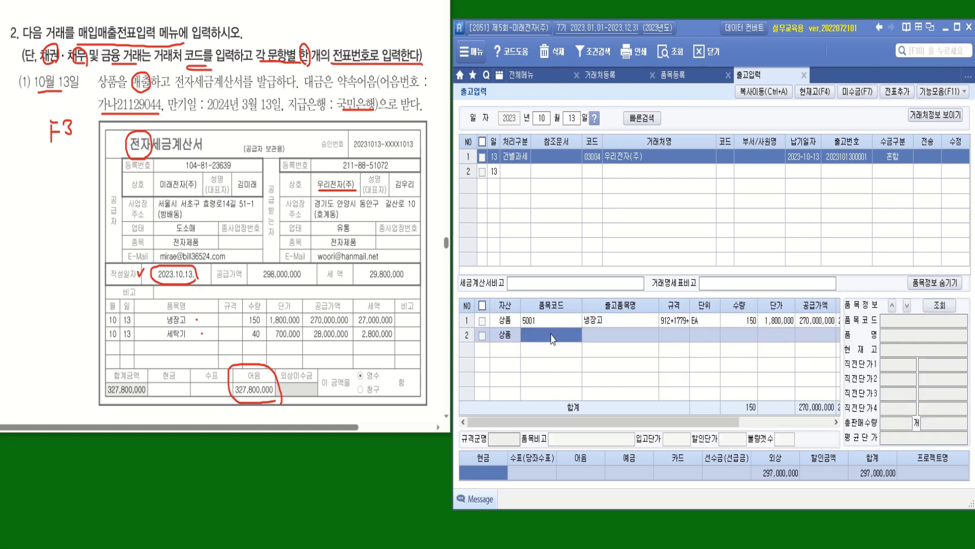
key(F2)
double_click(708, 203)
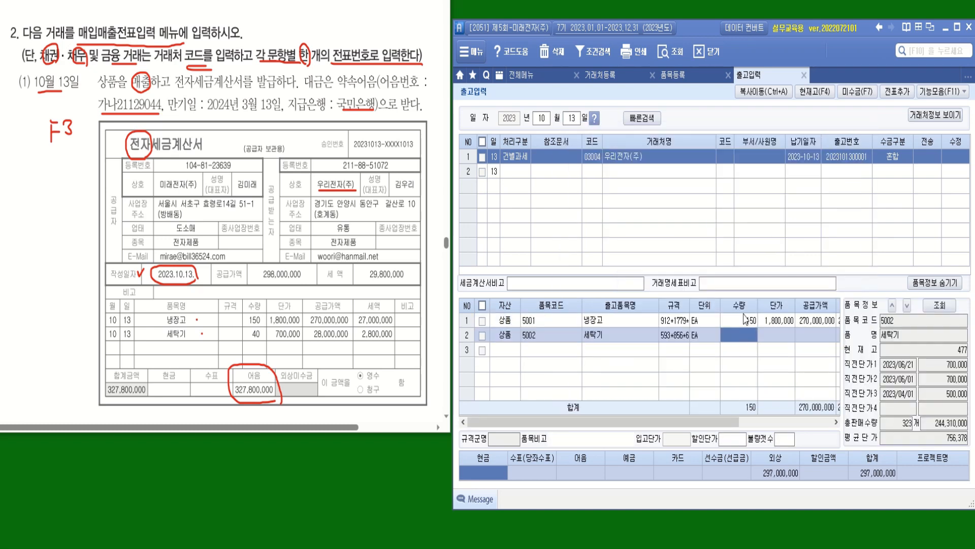
text(40)
key(Return)
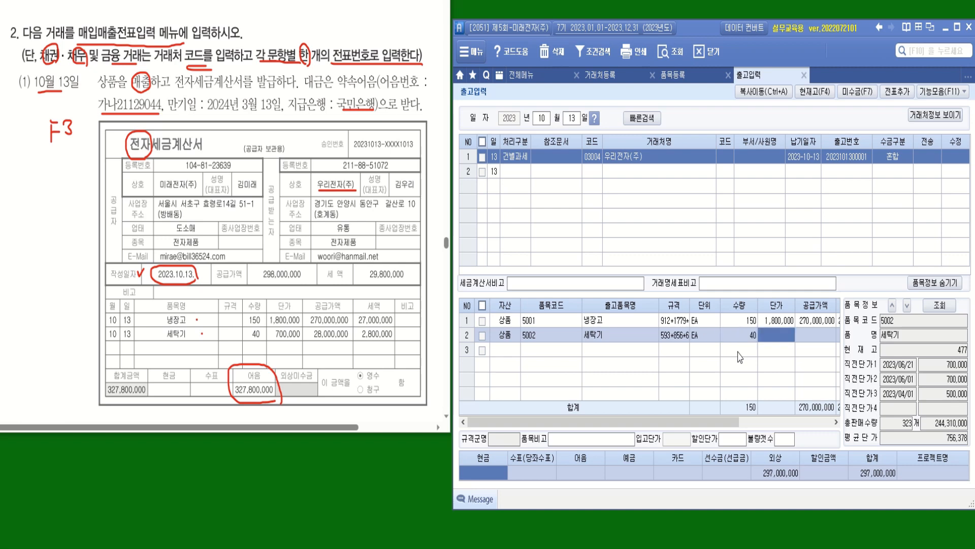
text(7000000)
key(Return)
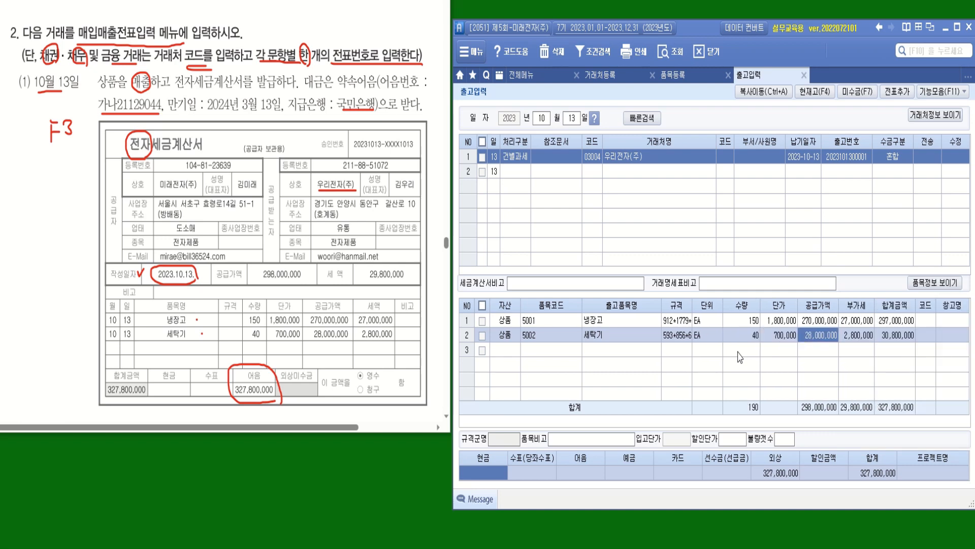
- Enter 327,800,000 as the 어음 amount in the settlement row of the 우리전자(주) sale
click(581, 474)
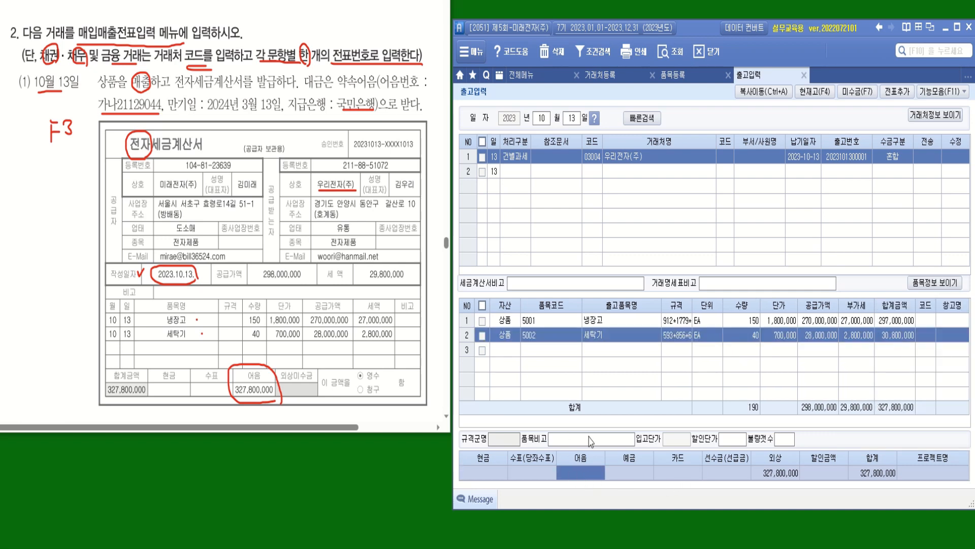
text(327,800,000)
key(Return)
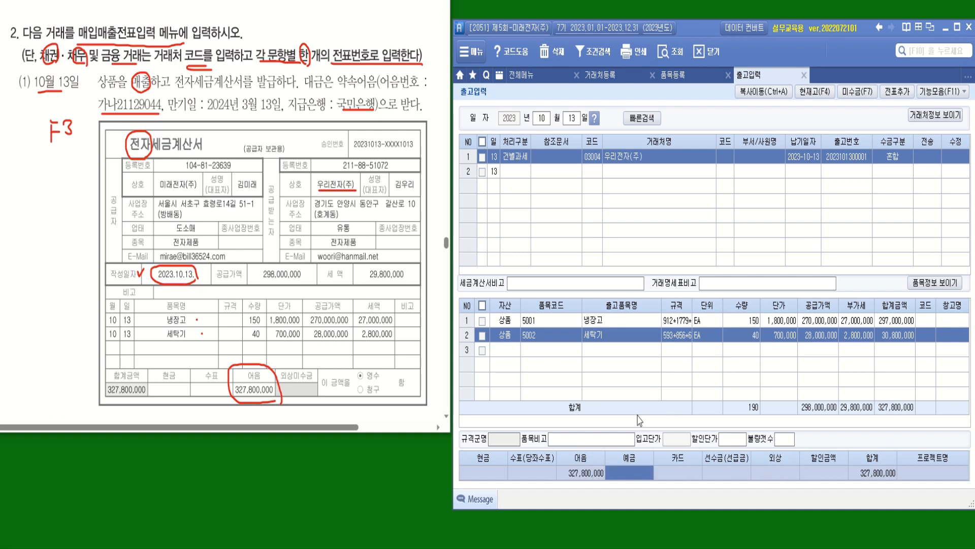
click(588, 476)
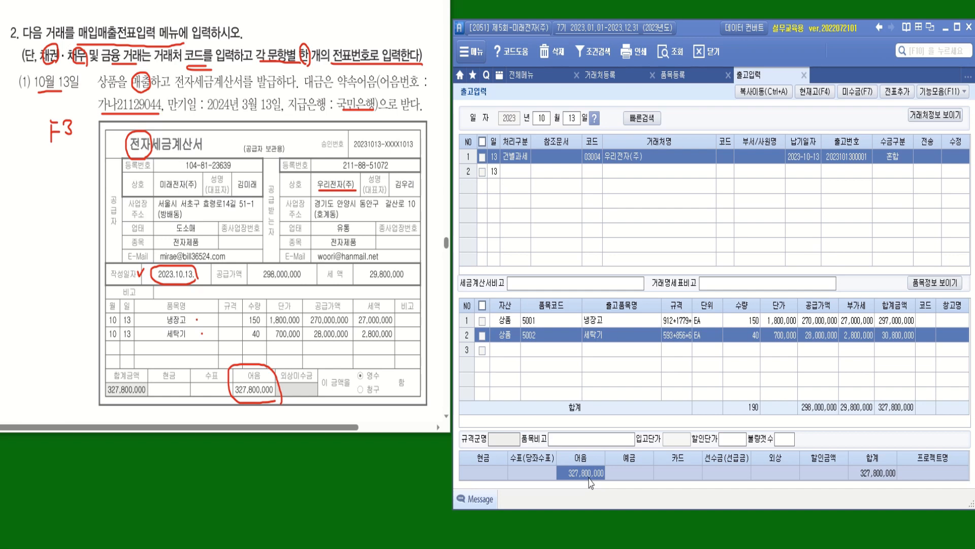
- Send the checked 우리전자(주) 출고 entry to 매입매출전표입력 through 전표추가 and 전송
click(482, 157)
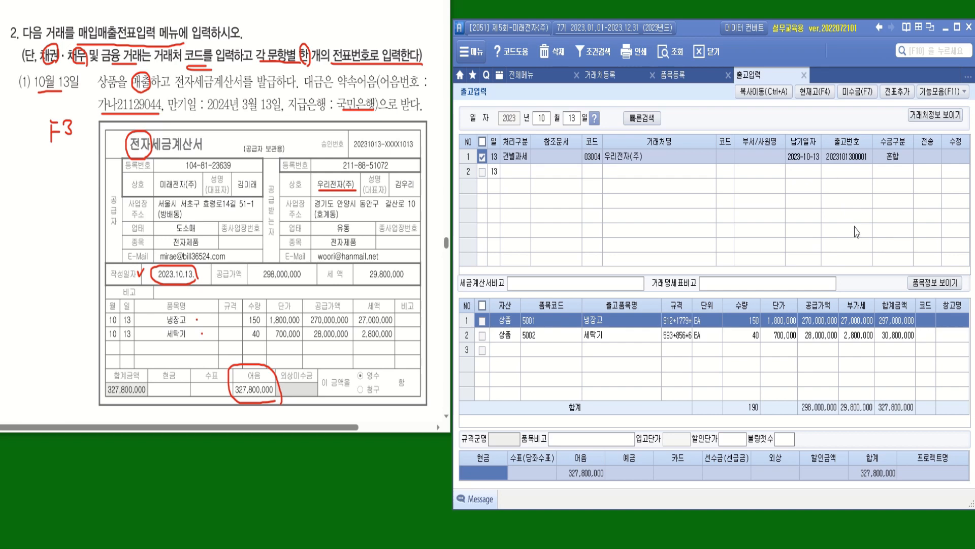
click(891, 96)
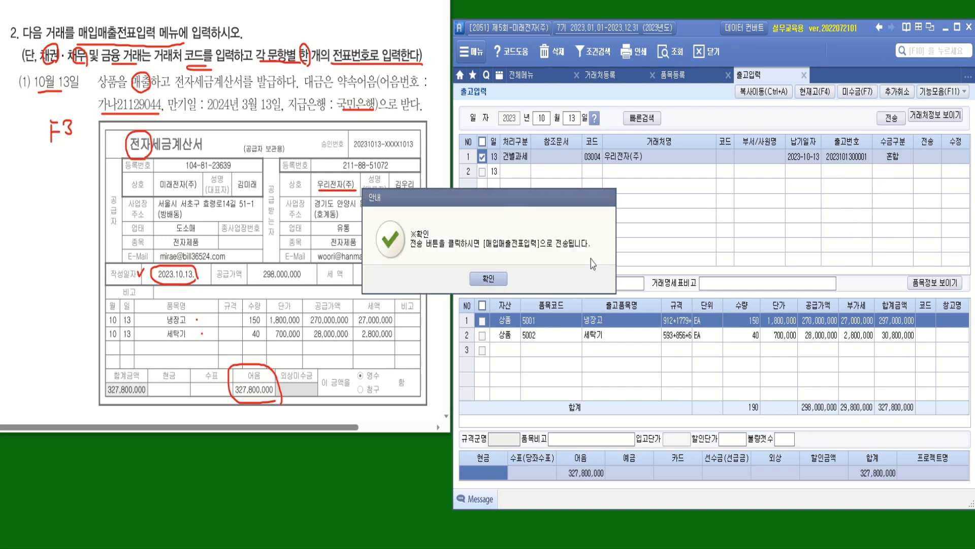
key(Return)
click(895, 119)
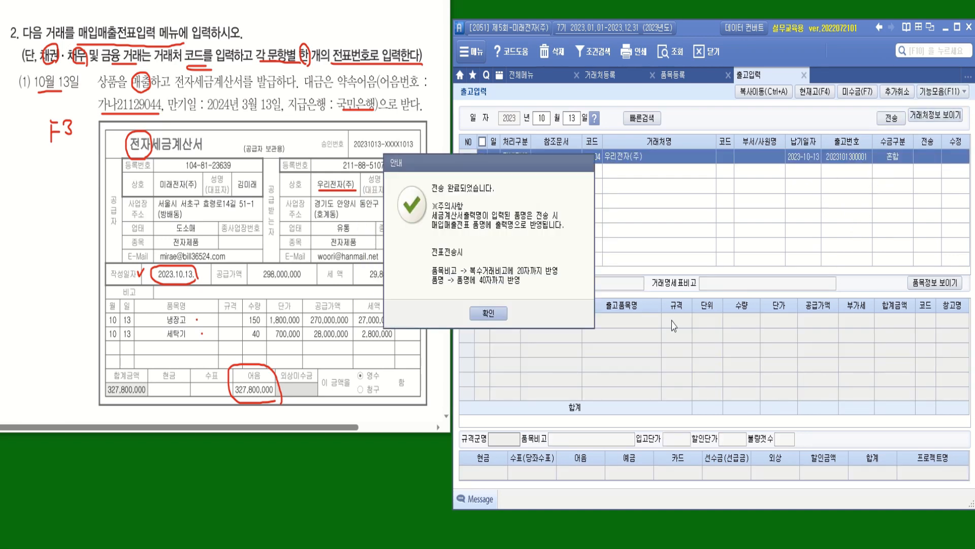
click(506, 314)
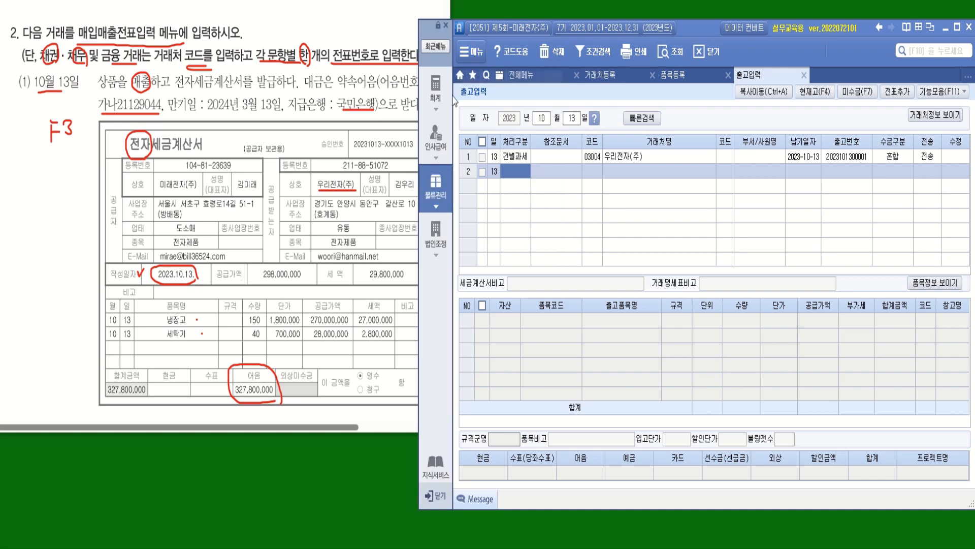
- Open 매입매출전표입력 from the 회계 module and look up the vouchers for 10월 13일
click(441, 99)
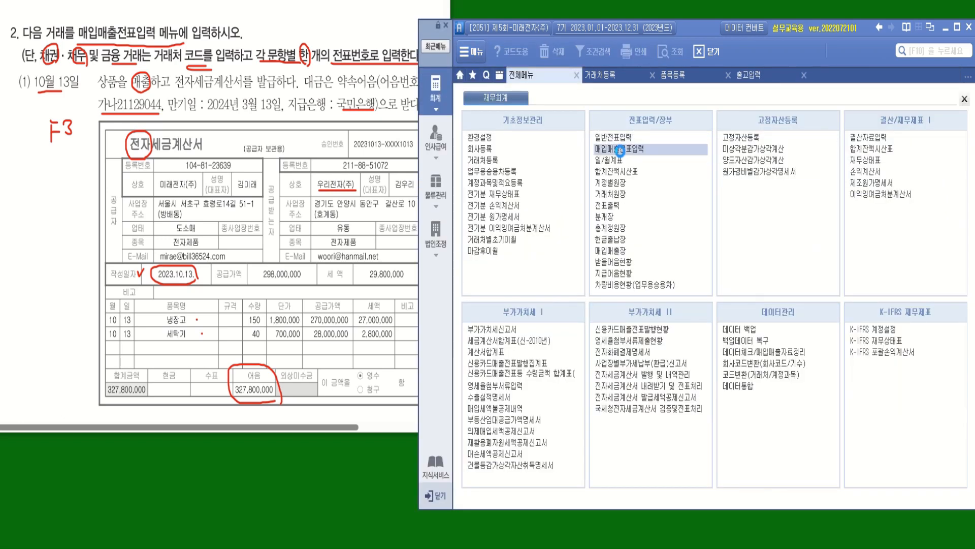
click(621, 149)
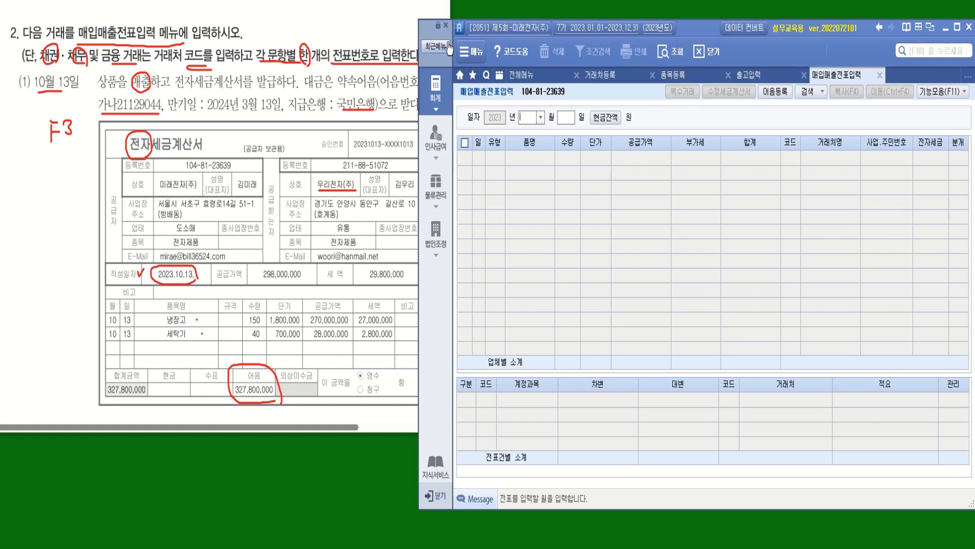
click(447, 26)
click(542, 118)
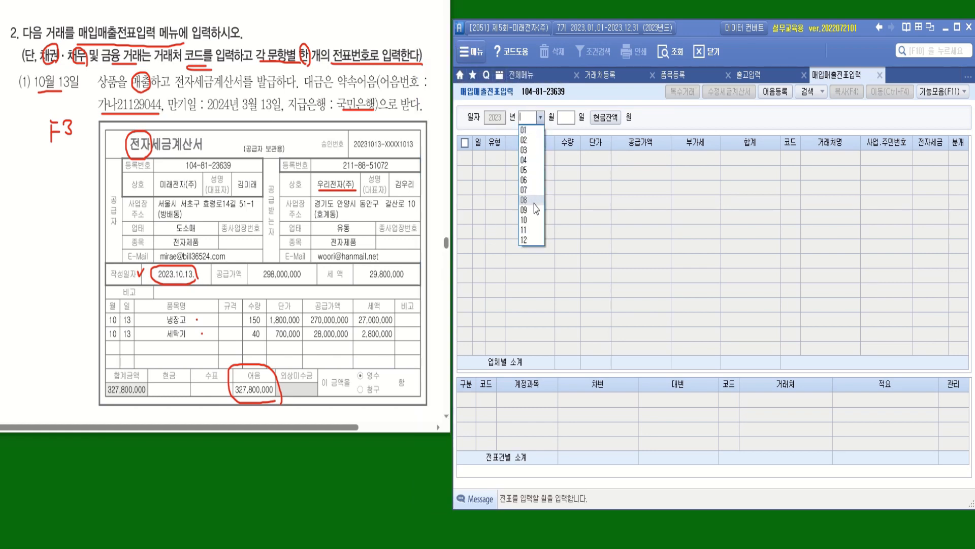
click(530, 224)
text(13)
key(Return)
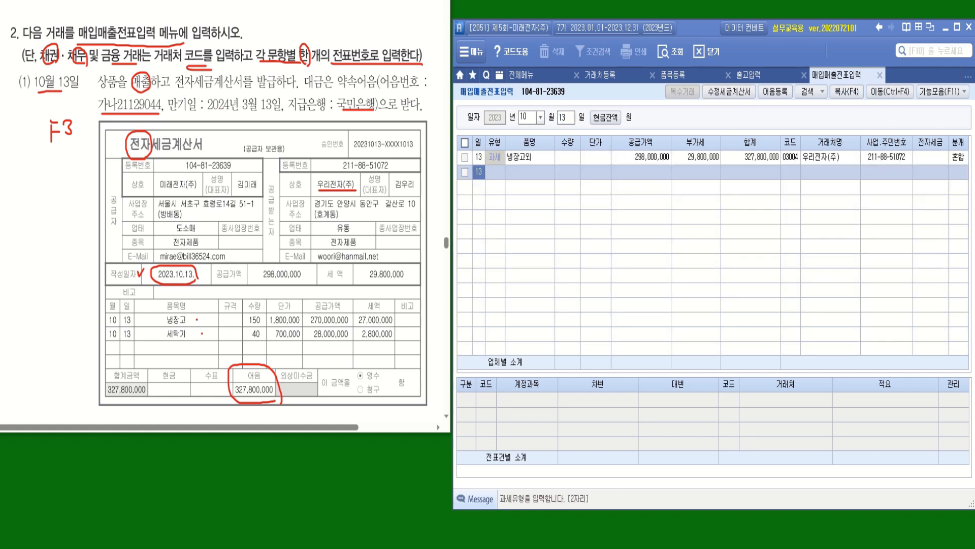
- Set the 전자세금 field of the 냉장고외 voucher for 우리전자(주) to 전자입력
click(527, 159)
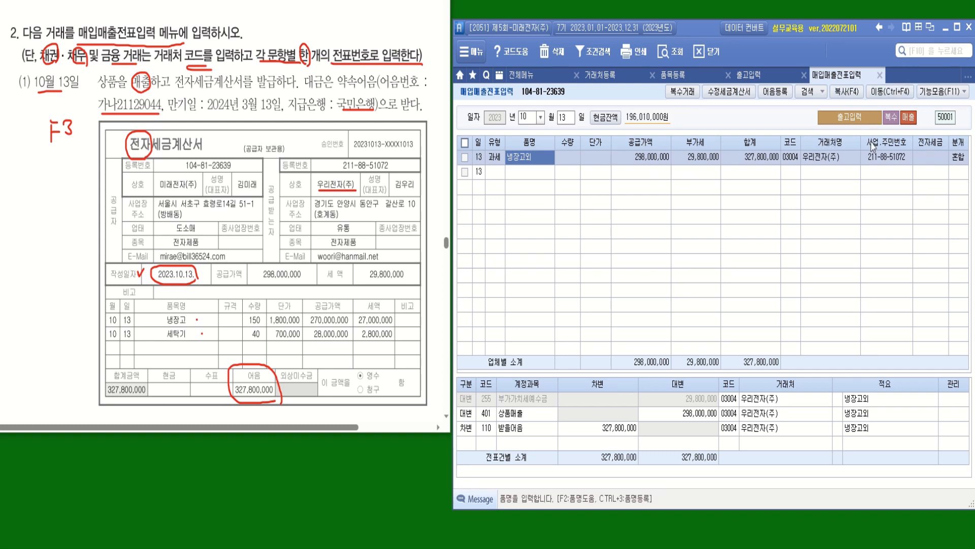
click(936, 160)
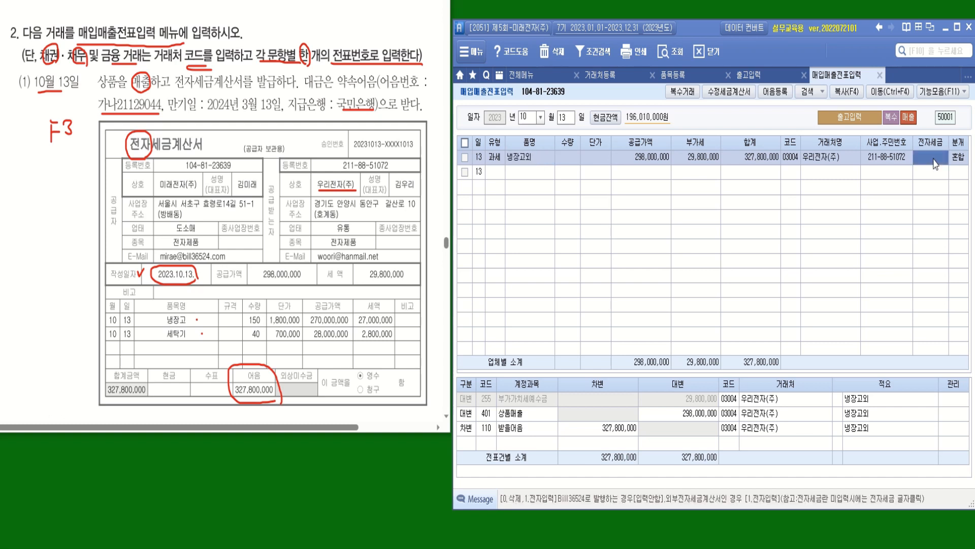
key(1)
key(Return)
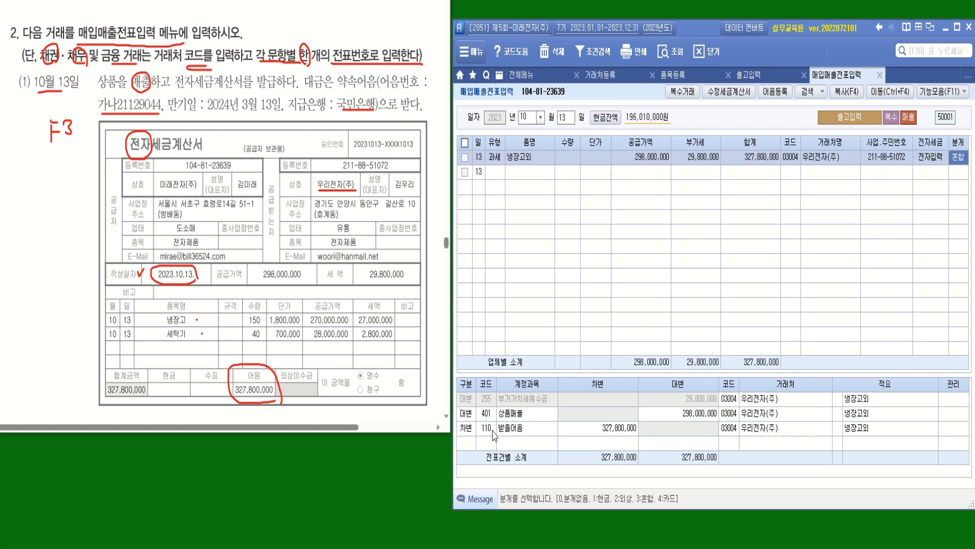
- Open 자금관리 for the 받을어음 line of the voucher and enter the 어음번호 가나21129044
click(837, 429)
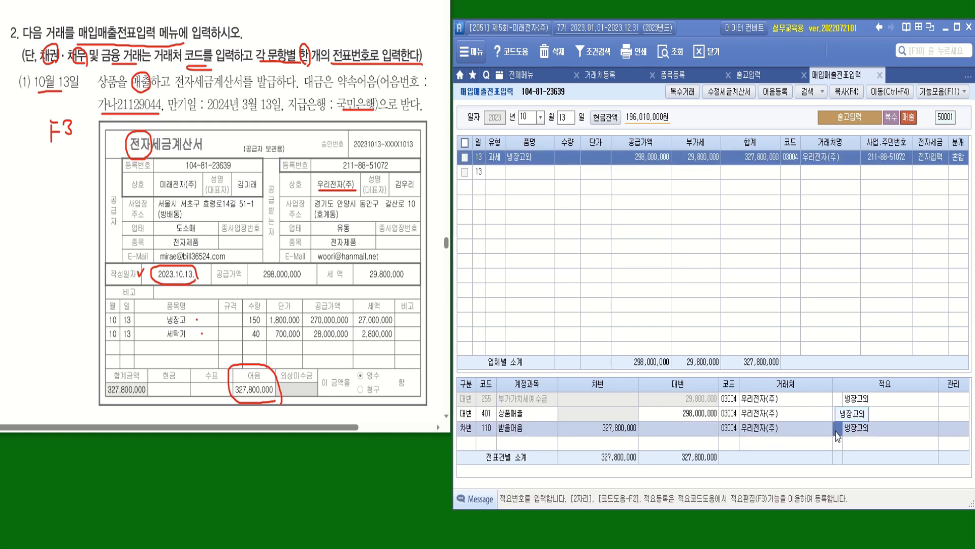
key(F3)
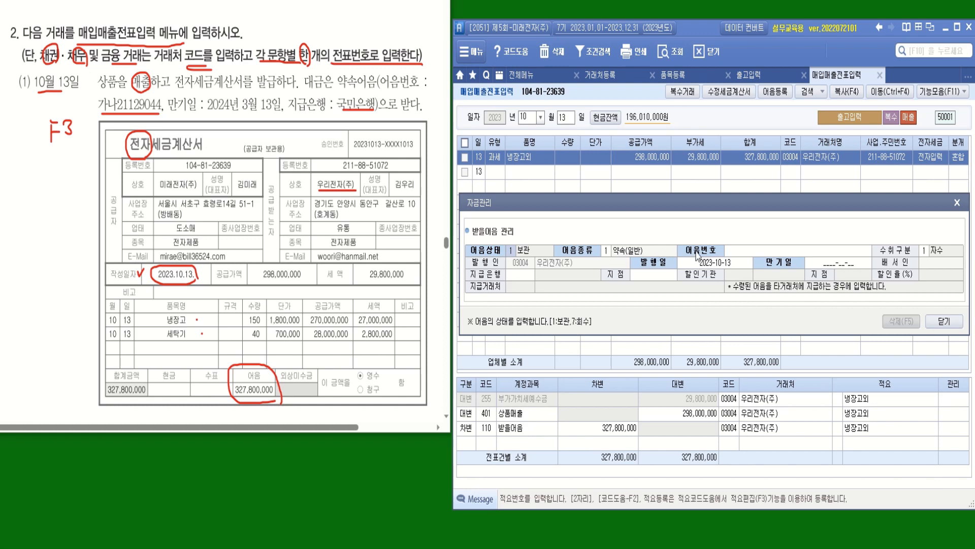
click(734, 251)
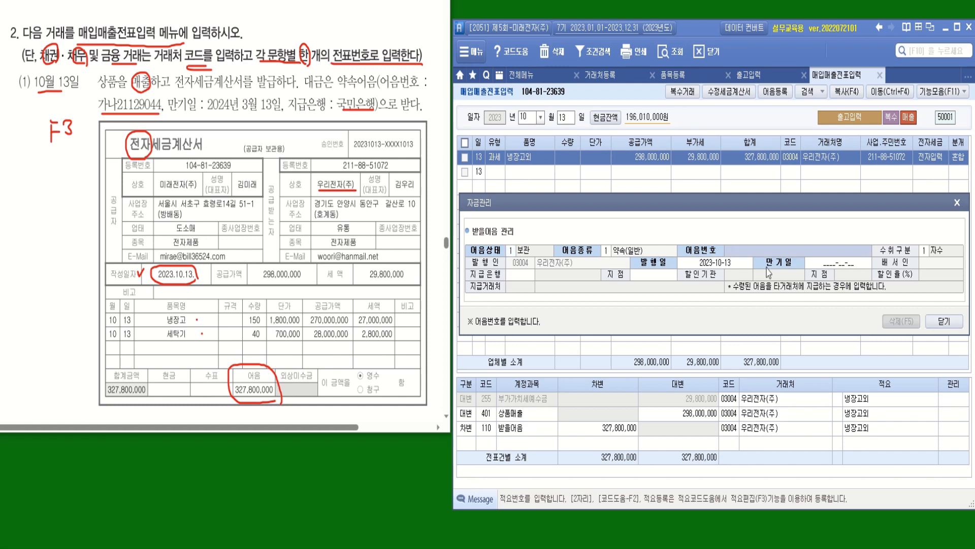
text(ㄱㅏ)
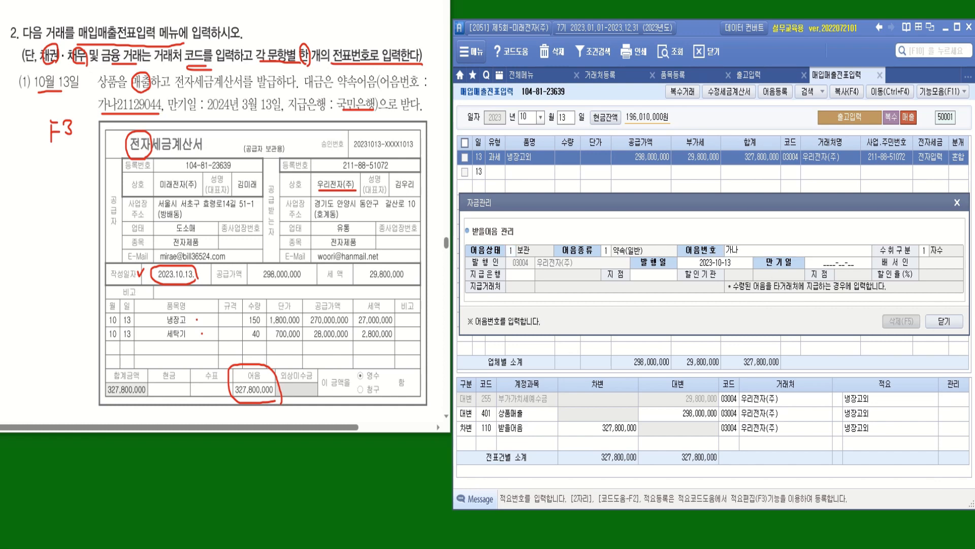
text(ㄴㅏ21)
key(Return)
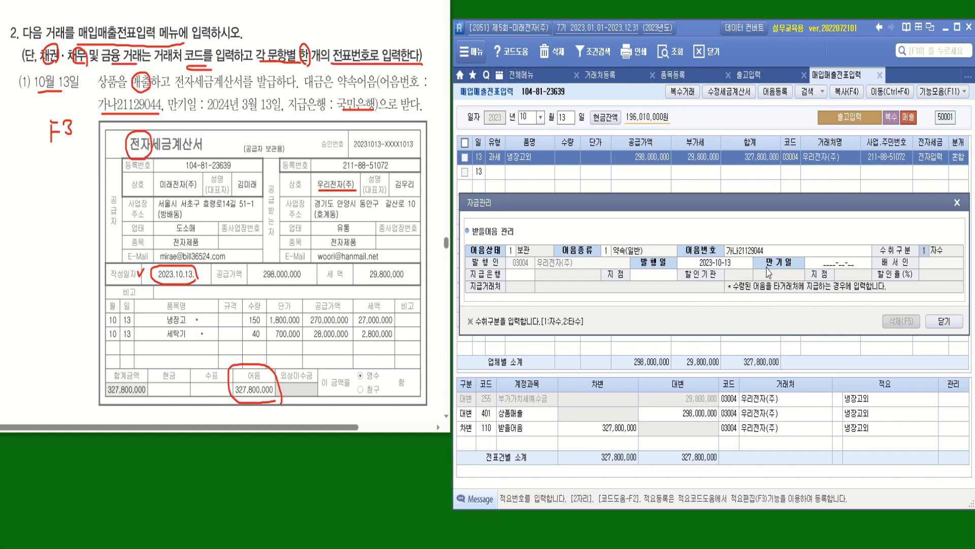
- Set the note's 지급은행 to 국민은행 (002) and its 만기일 to 2024-03-13, and close 자금관리
click(524, 278)
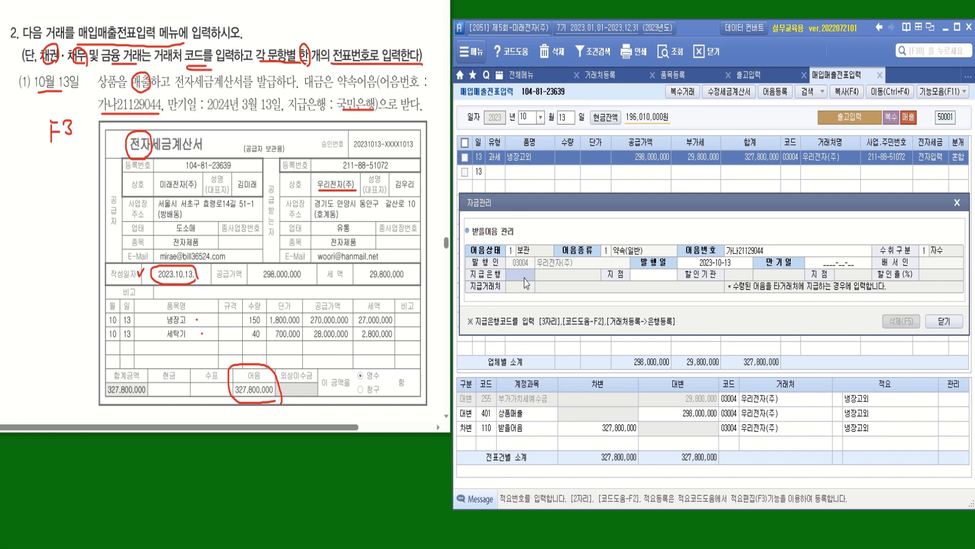
key(F2)
click(665, 211)
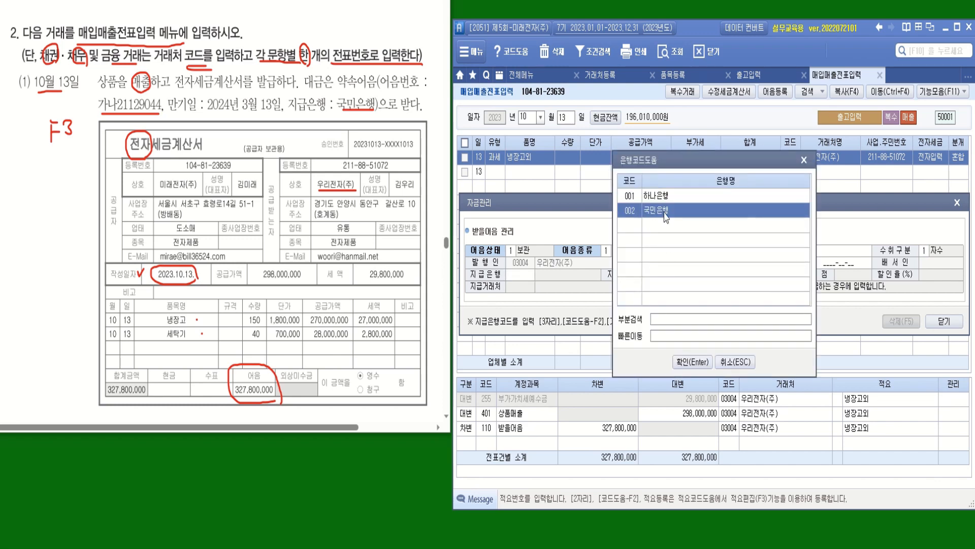
double_click(666, 216)
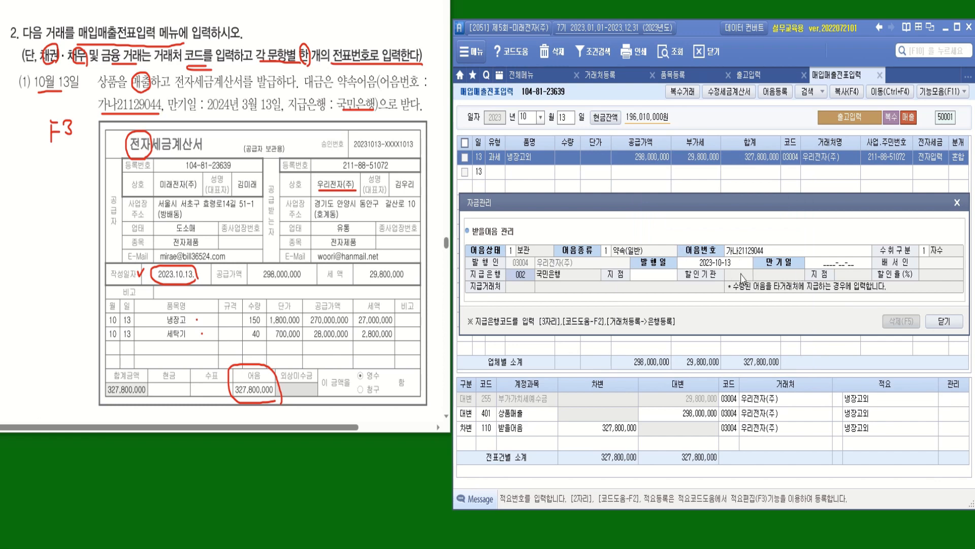
click(824, 263)
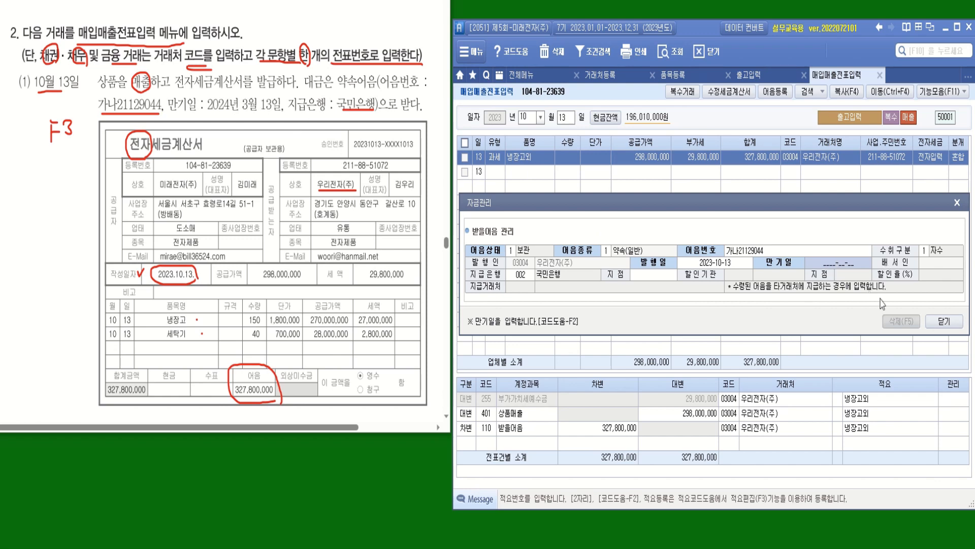
text(2024-0)
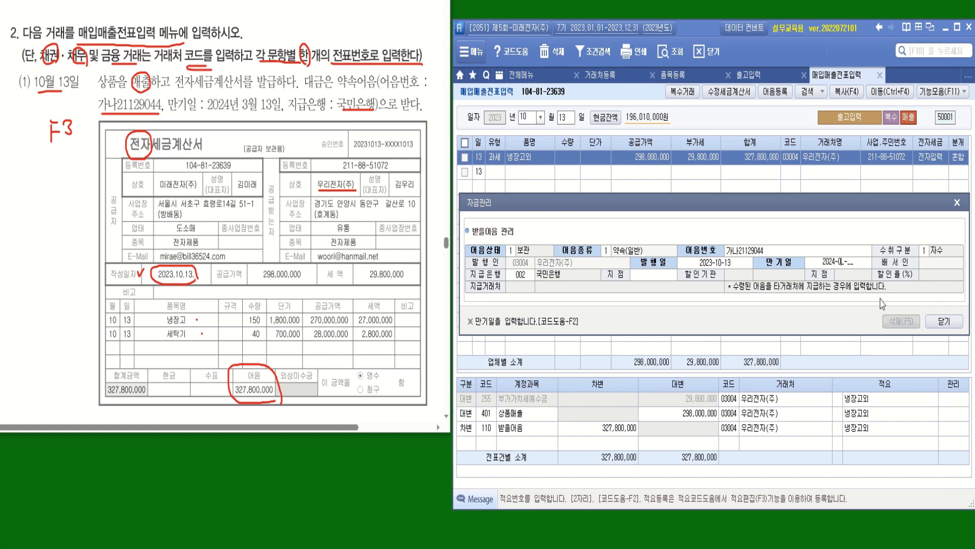
text(3-13)
key(Return)
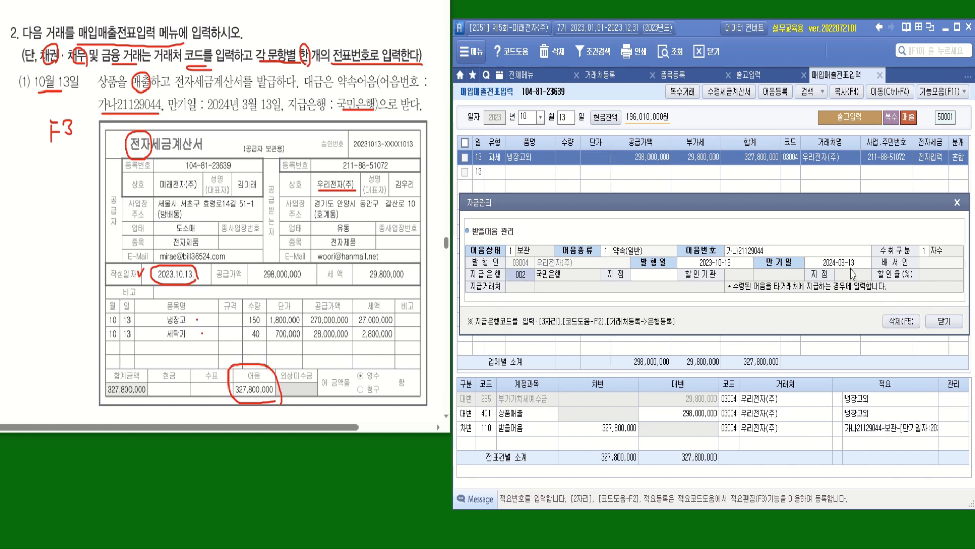
key(ctrl)
click(944, 321)
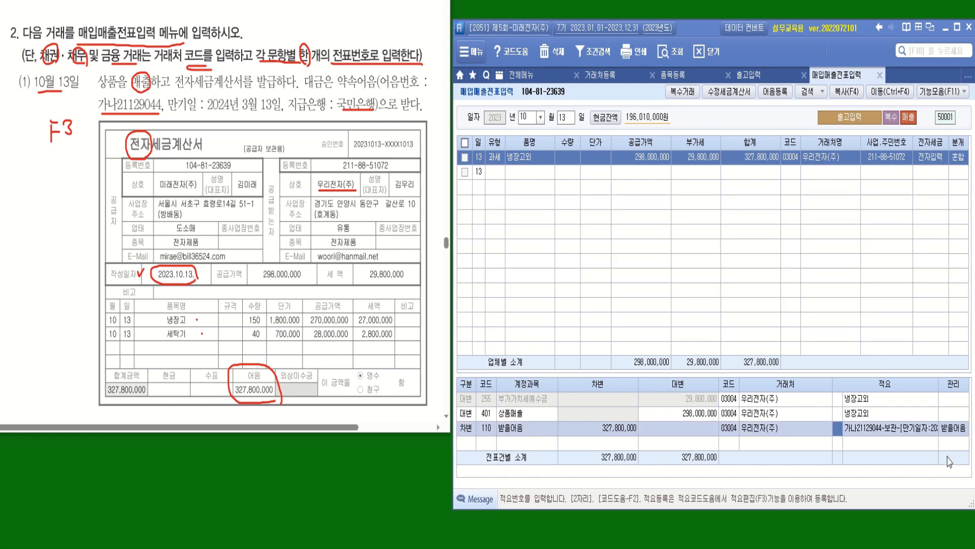
- Review the saved 받을어음 details of the 우리전자(주) voucher in 자금관리 and close it
click(947, 440)
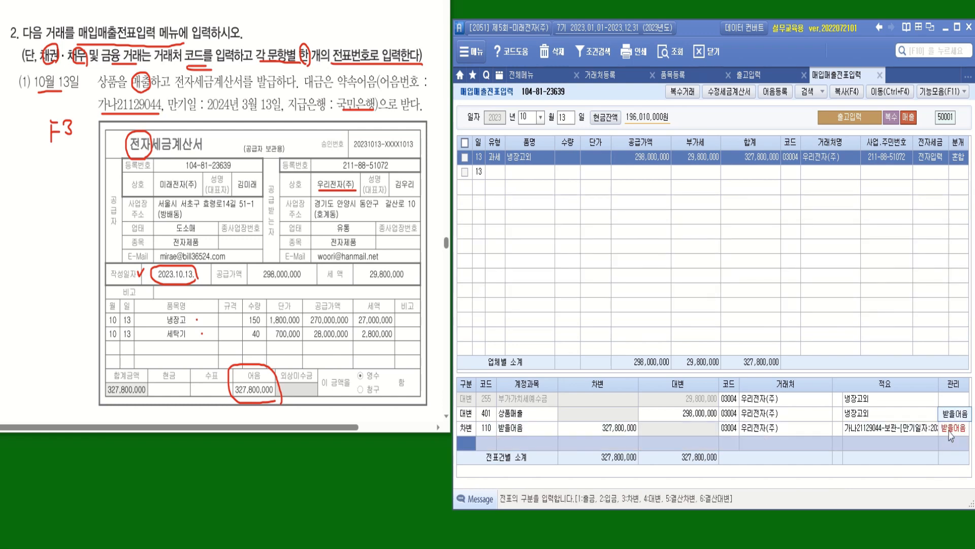
click(948, 431)
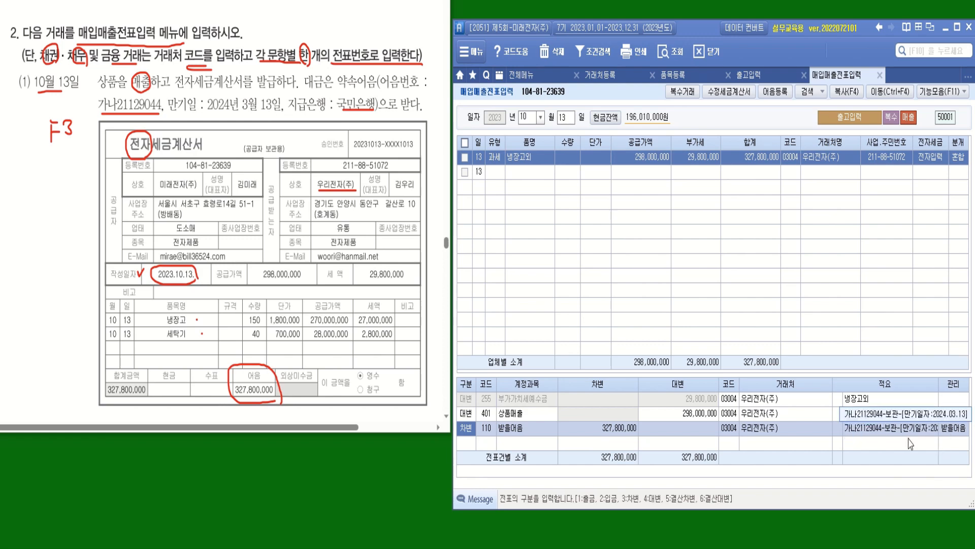
click(842, 432)
key(Return)
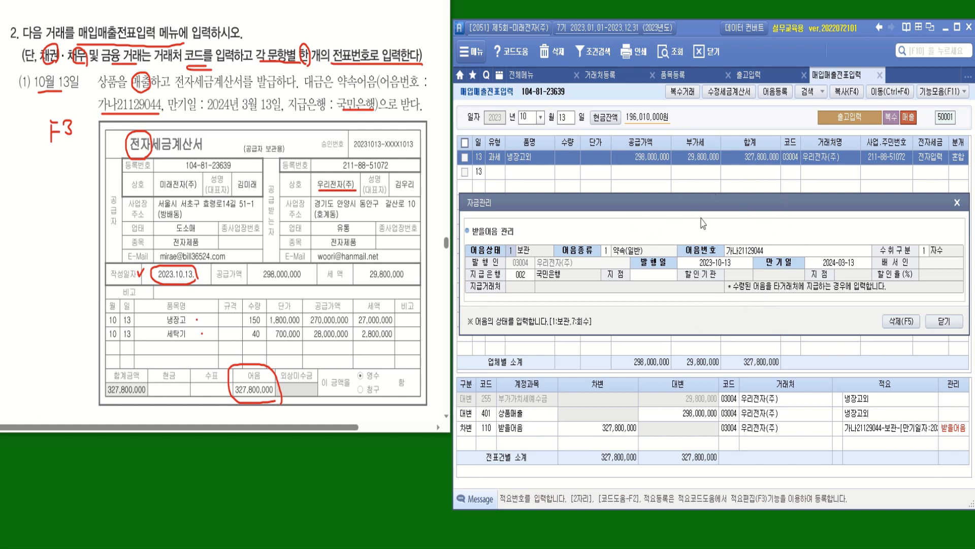
click(948, 325)
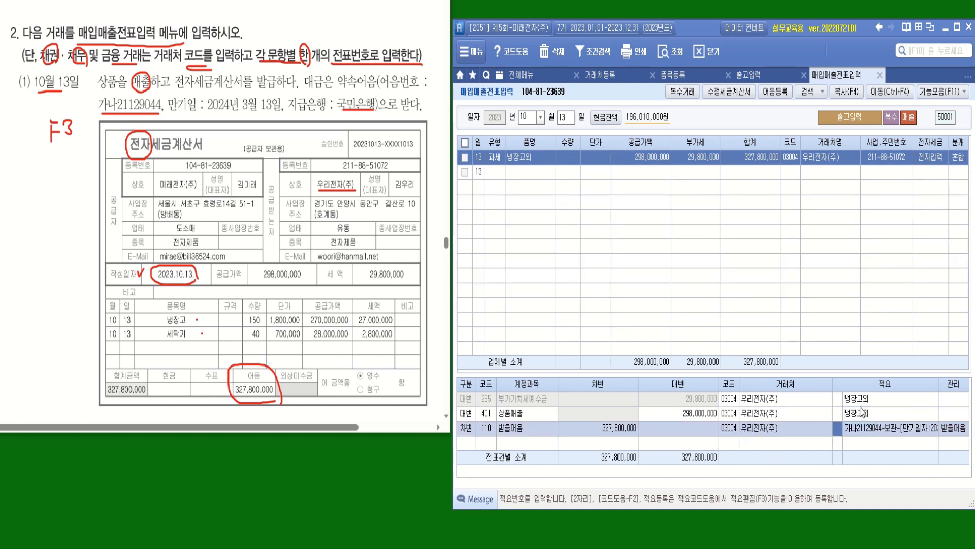
- Examine the October 16 purchase question and mark the note instructions, supplier, items and 어음 amount on its 전자세금계산서
scroll(224, 229, down, 10)
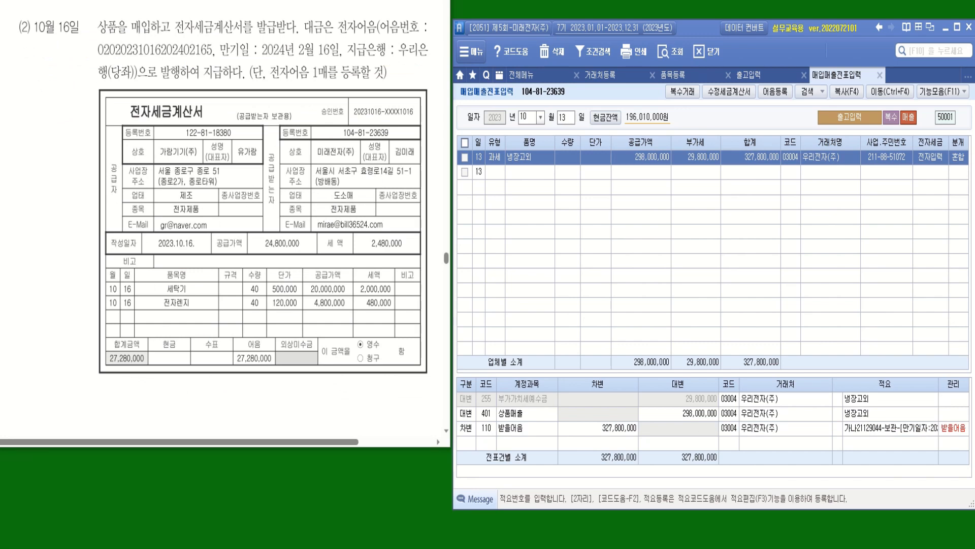
mouse_move(135, 39)
mouse_down()
mouse_move(145, 38)
mouse_move(129, 27)
mouse_move(142, 6)
mouse_move(149, 34)
mouse_up()
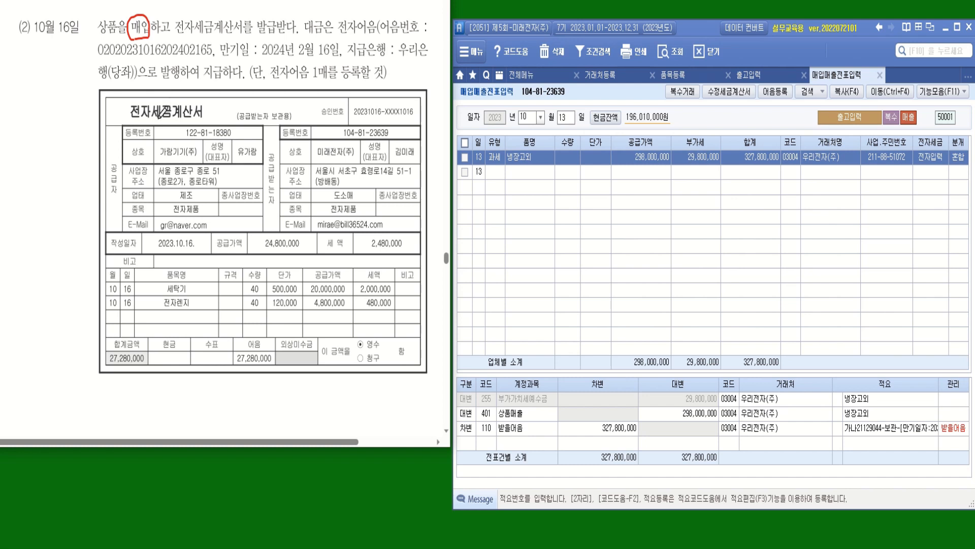
mouse_move(149, 124)
mouse_down()
mouse_move(122, 114)
mouse_move(145, 98)
mouse_move(157, 124)
mouse_up()
mouse_move(162, 80)
mouse_down()
mouse_move(308, 81)
mouse_move(309, 66)
mouse_move(381, 82)
mouse_up()
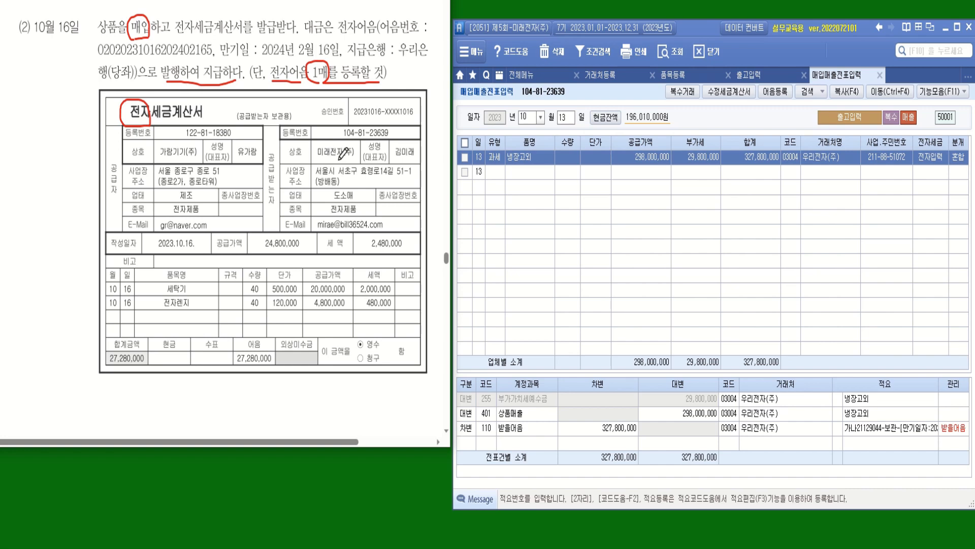
mouse_move(277, 202)
mouse_down()
mouse_move(267, 177)
mouse_move(277, 180)
mouse_move(274, 203)
mouse_up()
drag(196, 158, 164, 158)
drag(197, 286, 209, 297)
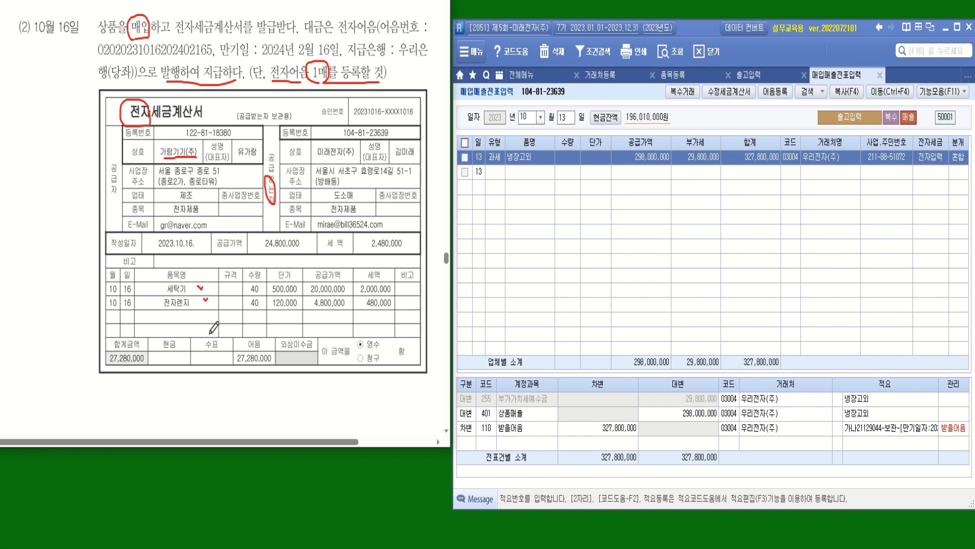
mouse_move(275, 361)
mouse_down()
mouse_move(233, 368)
mouse_move(278, 358)
mouse_up()
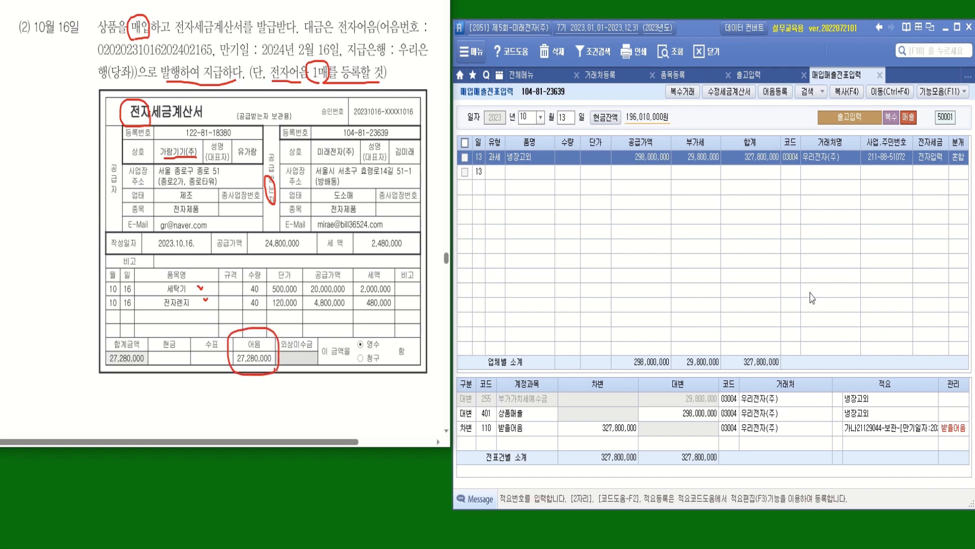
- Open 입고입력 in 물류관리 and set the entry date to October 16
click(523, 82)
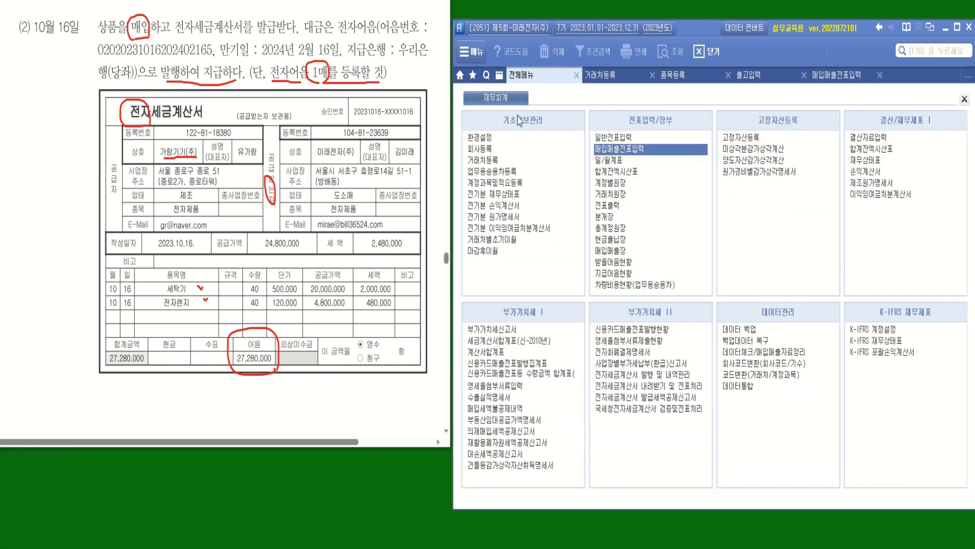
click(473, 57)
click(435, 188)
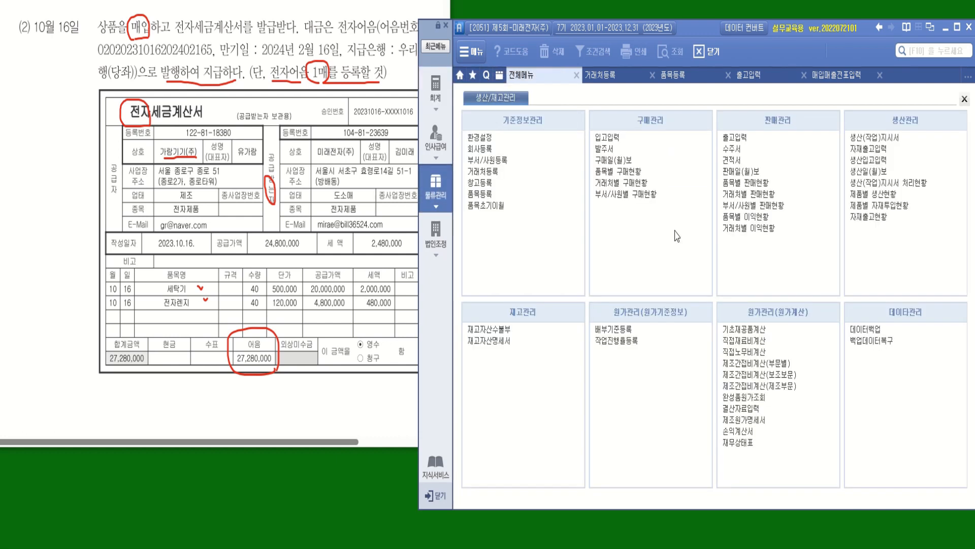
click(914, 50)
click(608, 138)
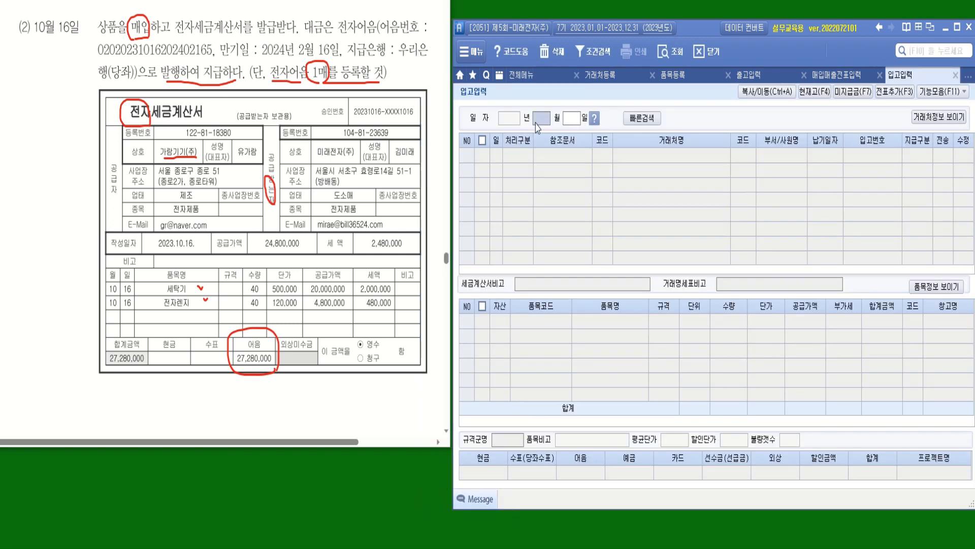
text(10)
key(Return)
text(16)
key(Return)
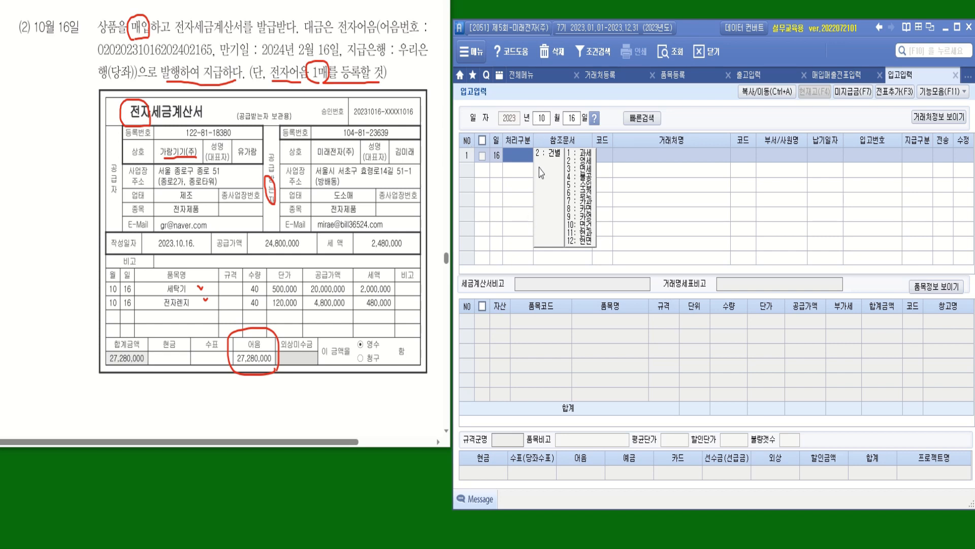
- Enter a 건별과세 receipt from 가람기기(주) in 입고입력 with 지급구분 set to 혼합
click(550, 154)
click(584, 153)
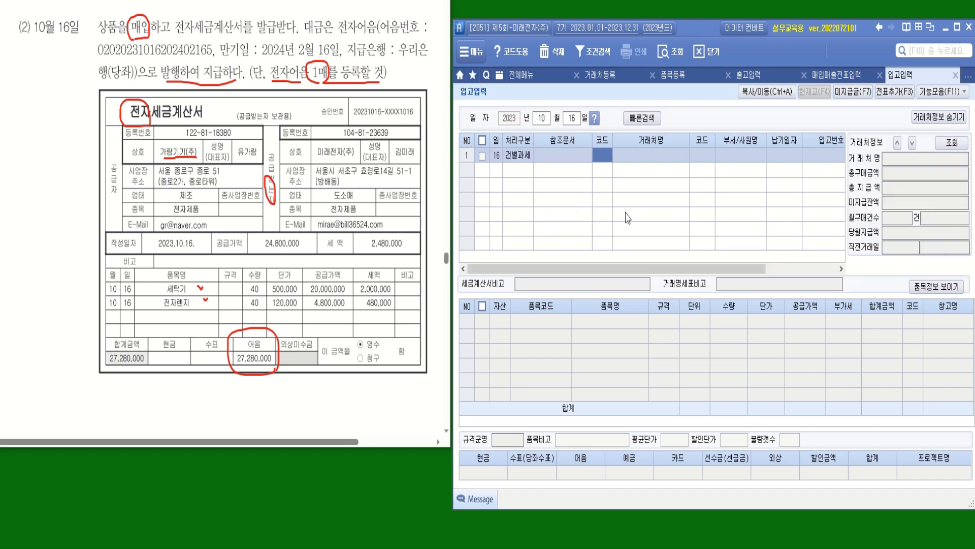
text(ㄱ)
text(가람)
key(Return)
key(Return)
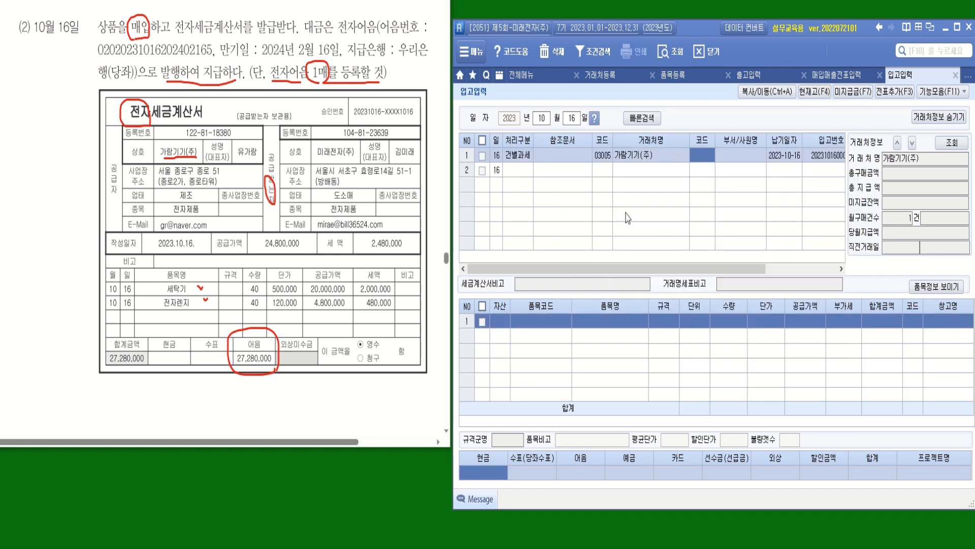
click(939, 117)
click(914, 155)
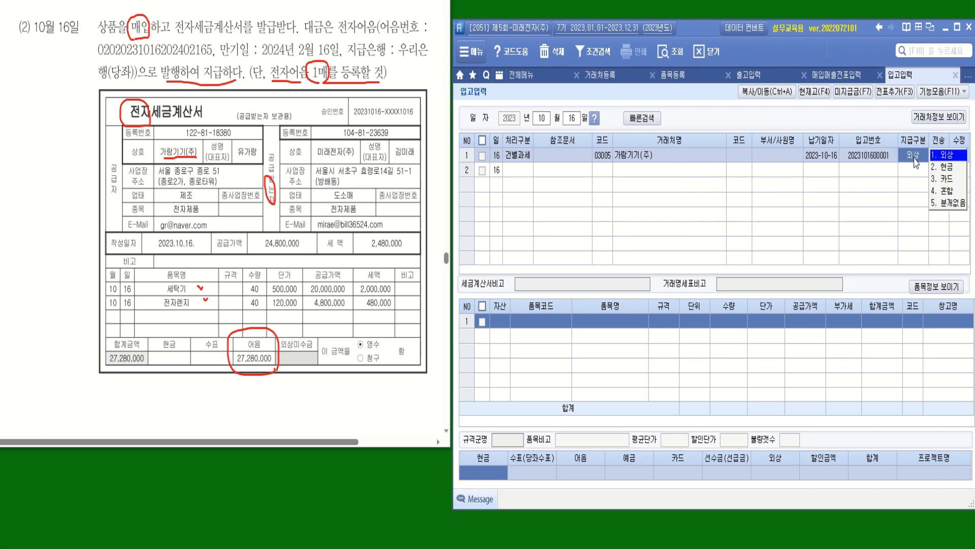
click(948, 192)
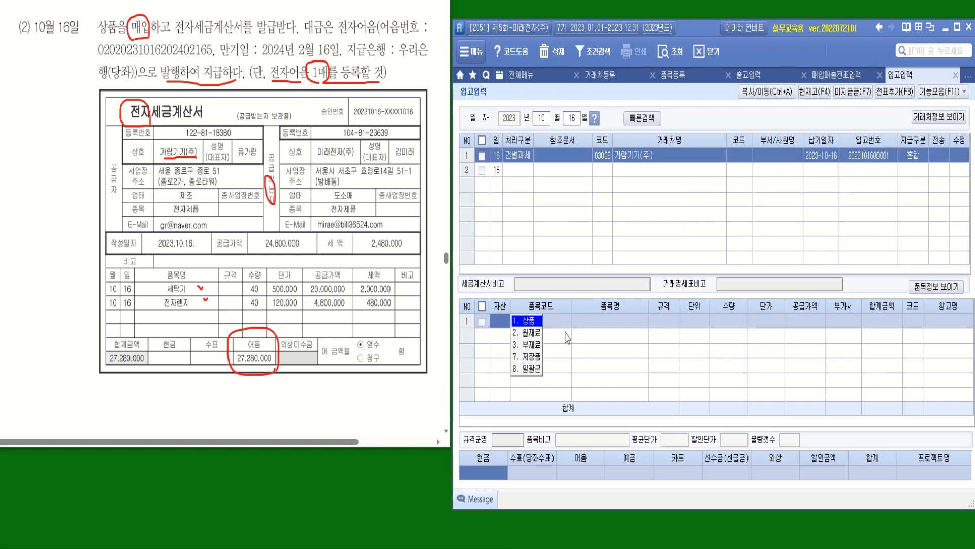
- Add the 상품 세탁기 (5002) to the receipt with quantity 40 and unit price 500,000
click(548, 326)
key(F2)
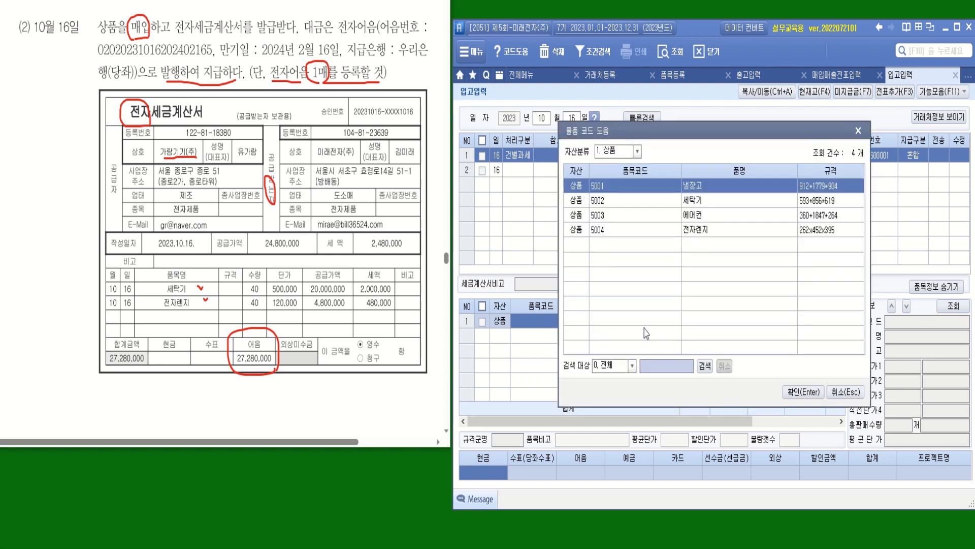
double_click(678, 201)
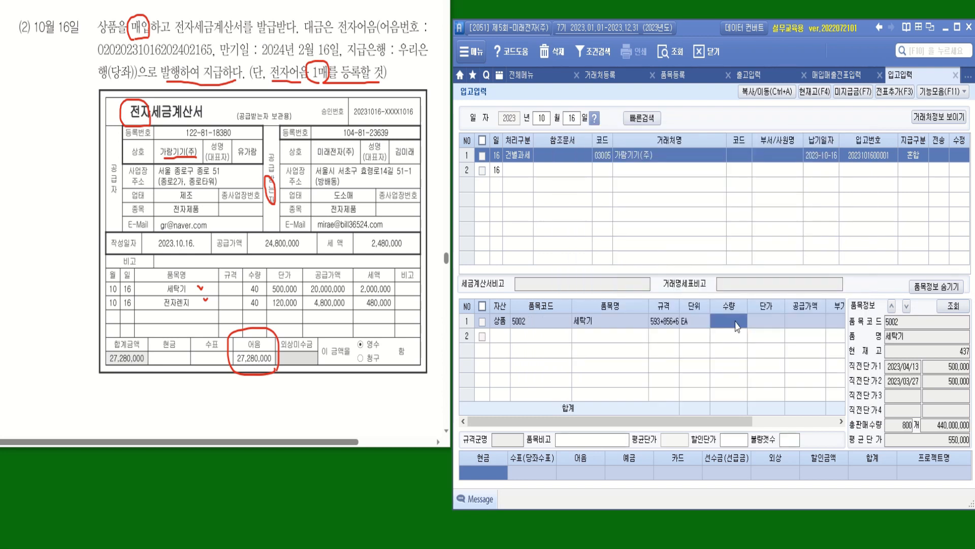
text(40)
key(Return)
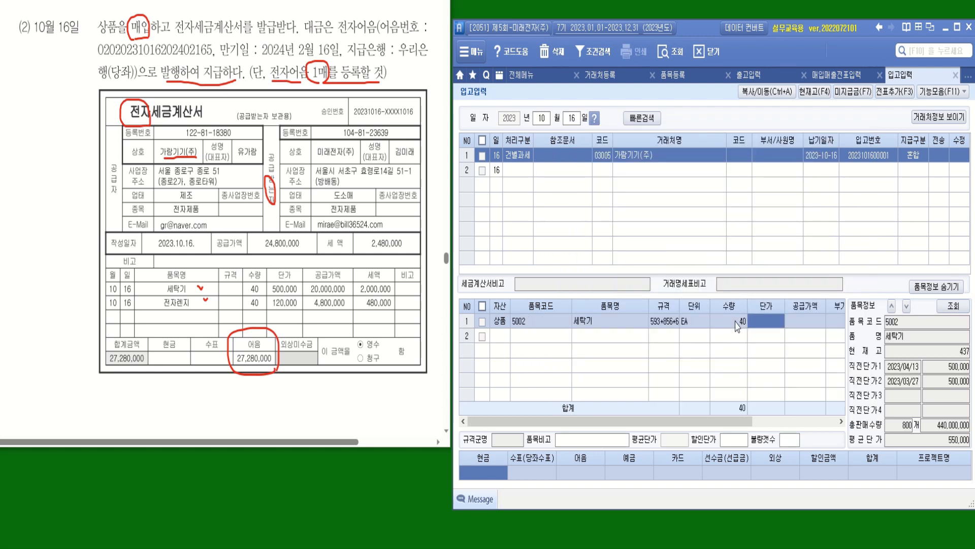
key(Return)
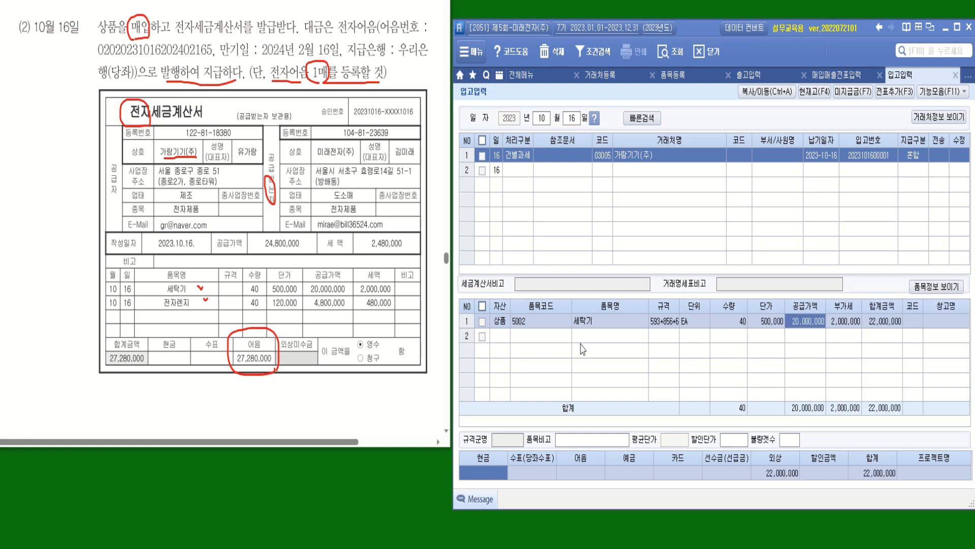
- Add the 상품 전자렌지 (5004) as the second item with quantity 40 and unit price 120,000
click(505, 335)
click(547, 335)
key(F2)
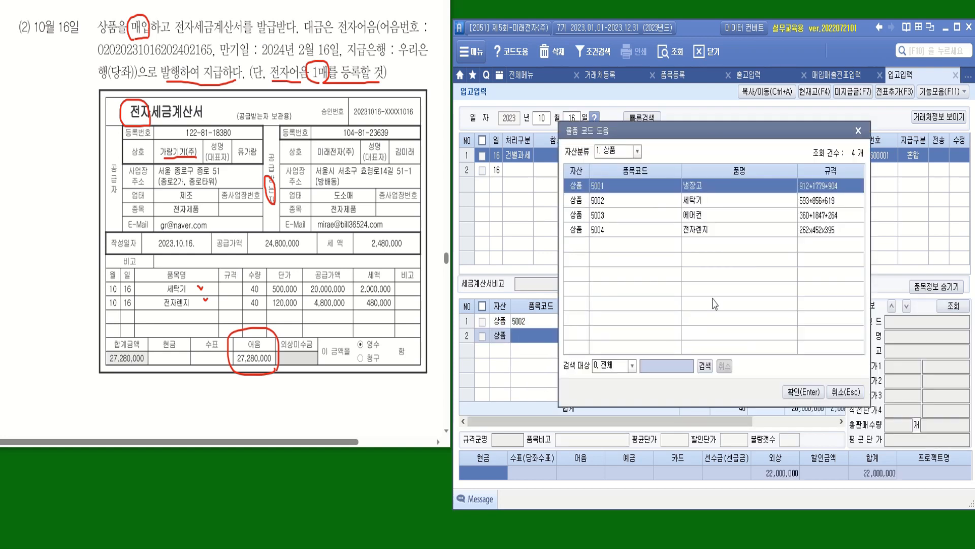
double_click(711, 235)
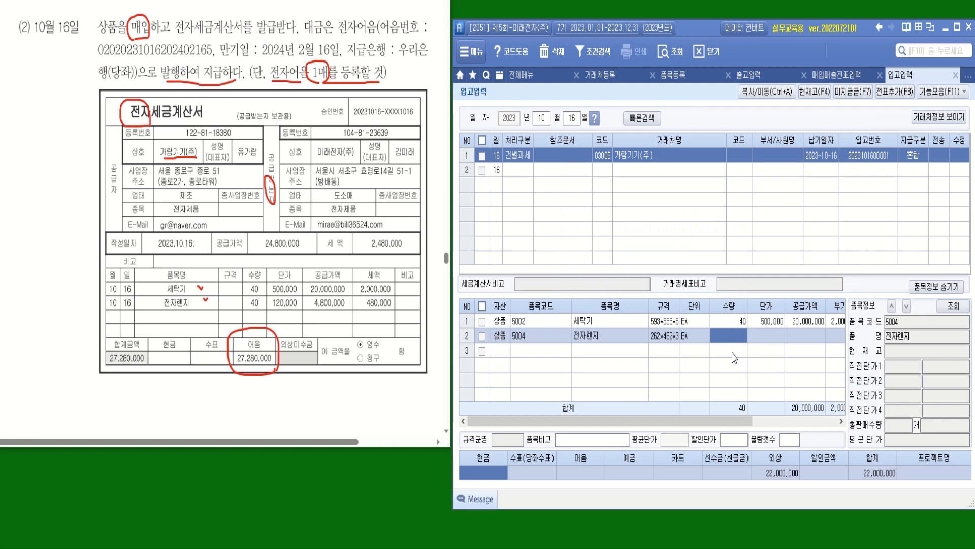
text(40)
key(Return)
text(120000)
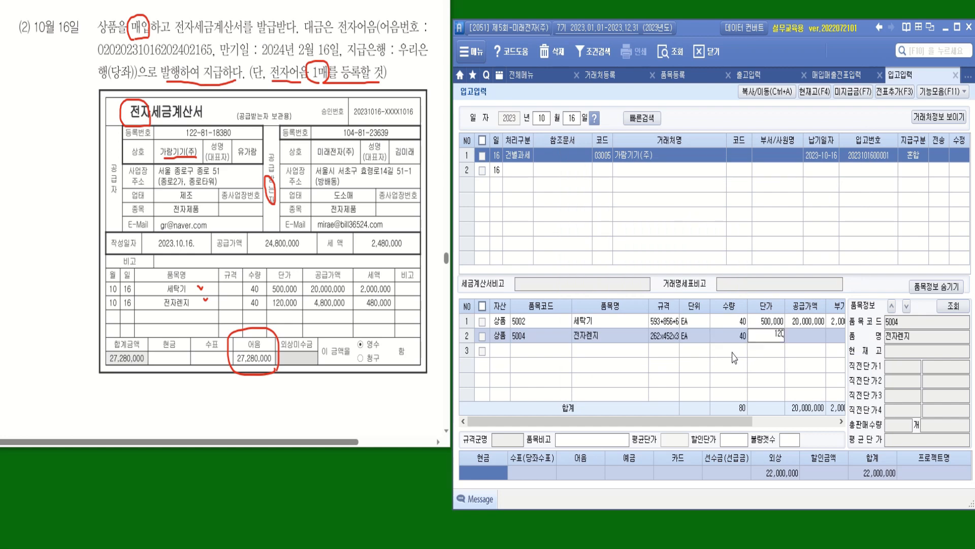
key(Return)
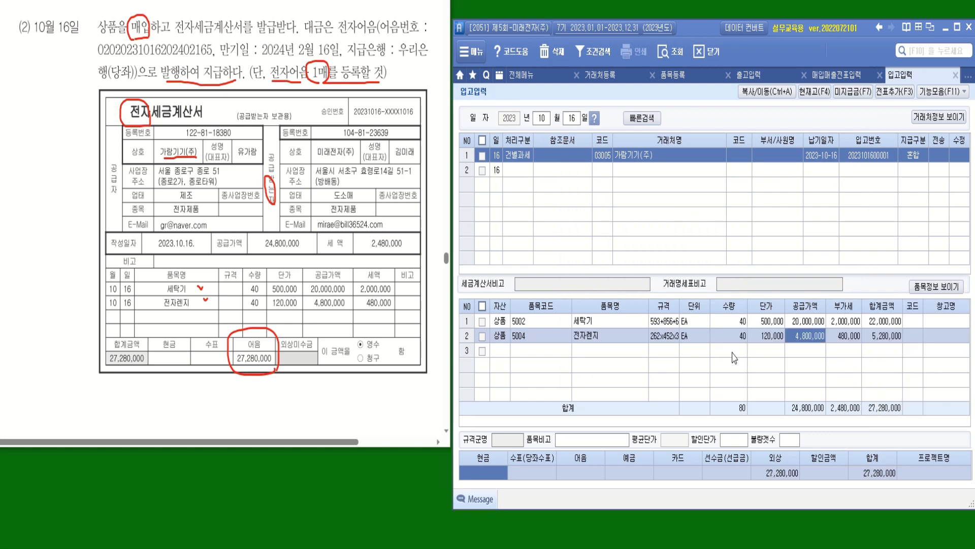
- Enter 27,280,000 as the 어음 payment amount of the 가람기기(주) receipt
click(595, 479)
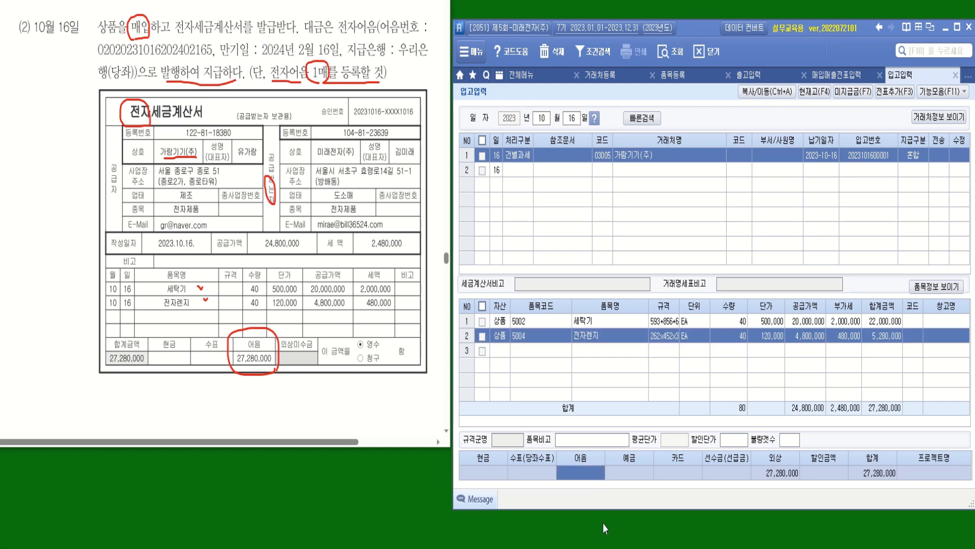
text(27,280,000)
key(Return)
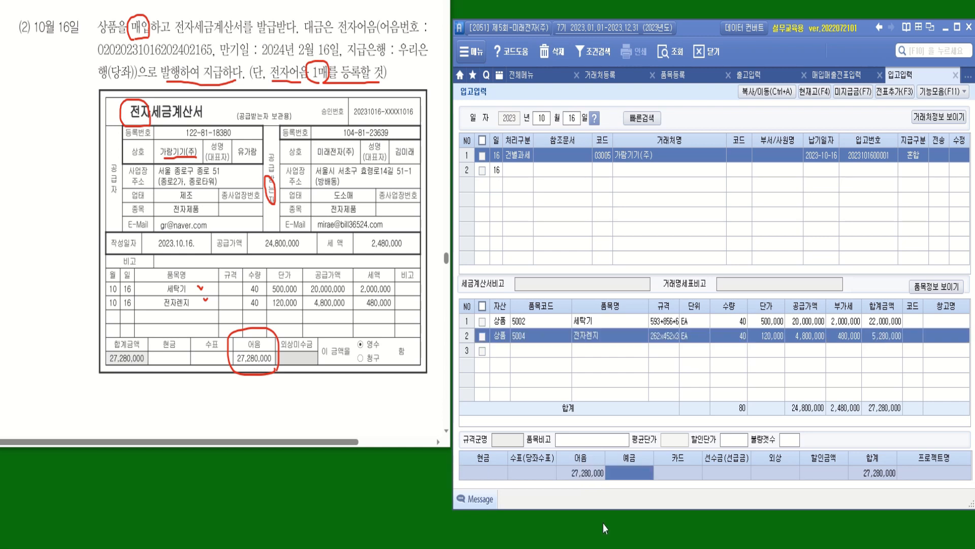
click(587, 480)
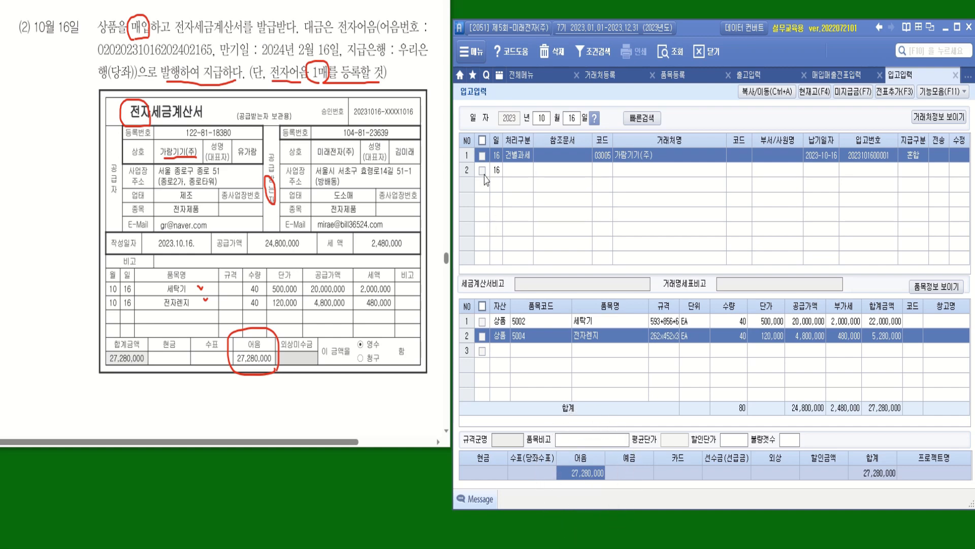
- Select the 가람기기(주) receipt and transfer it to the vouchers with 전표추가 and 전송
click(482, 155)
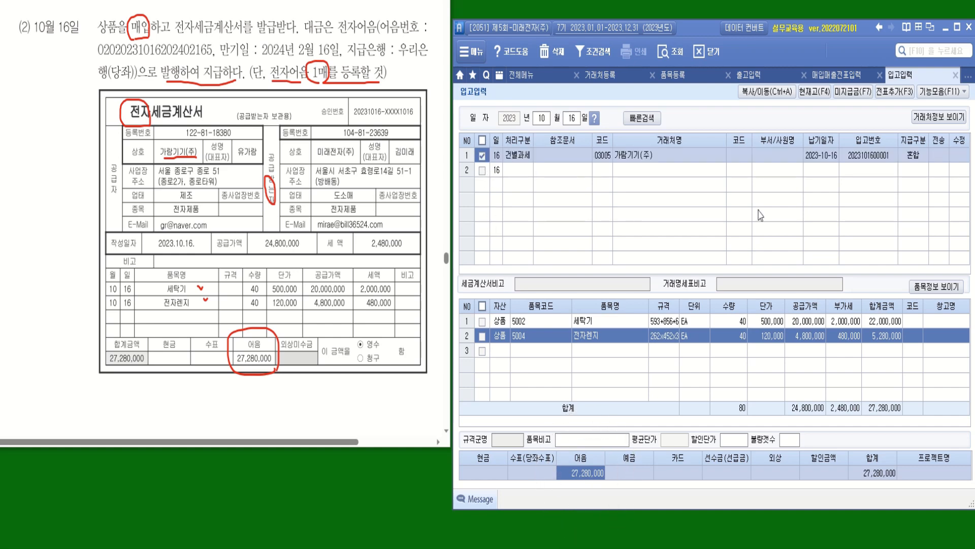
click(895, 91)
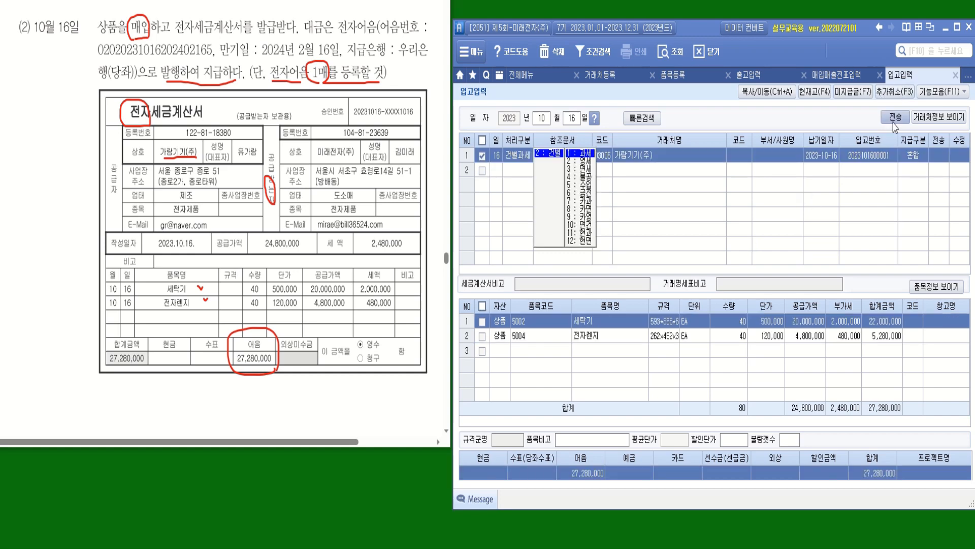
click(894, 122)
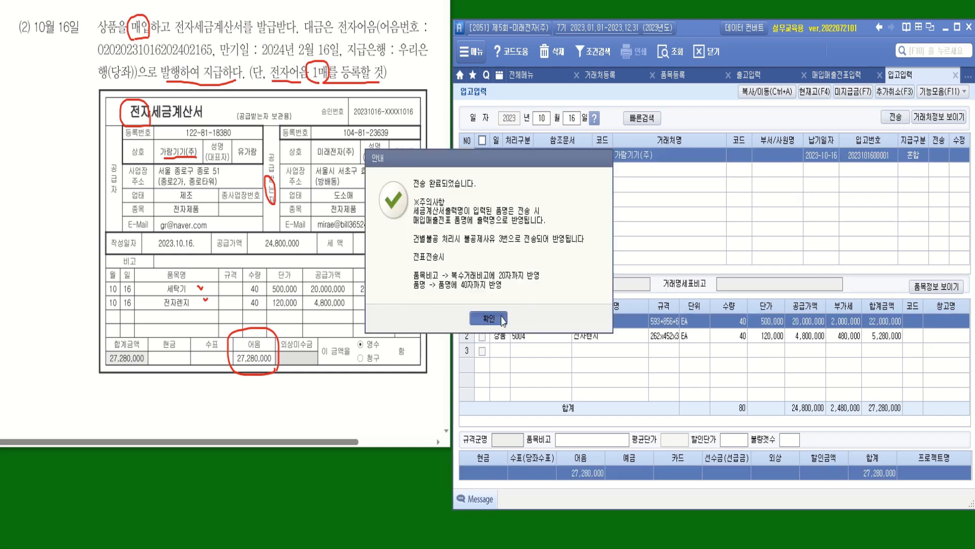
click(502, 318)
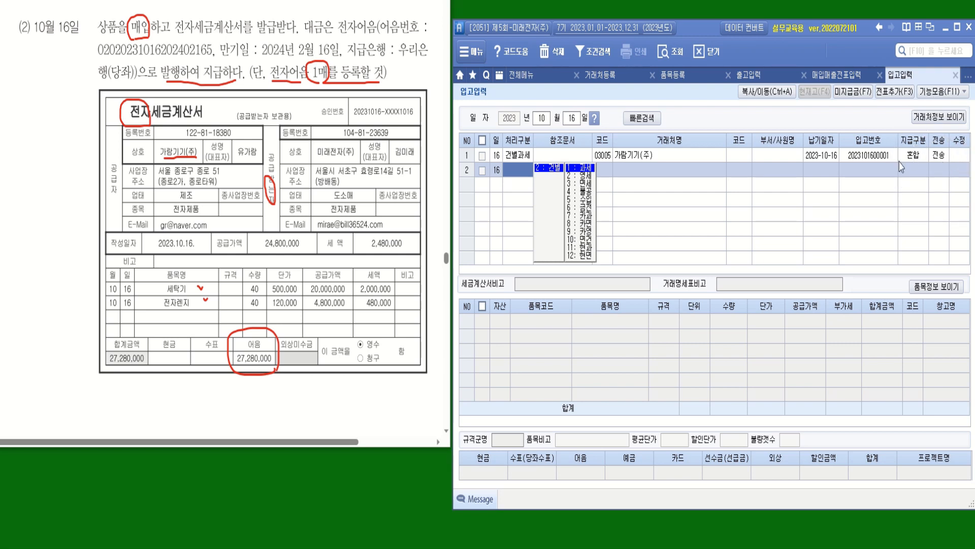
- Load the October 16 vouchers in 매입매출전표입력 and open the 세탁기외 voucher of 가람기기(주)
click(838, 77)
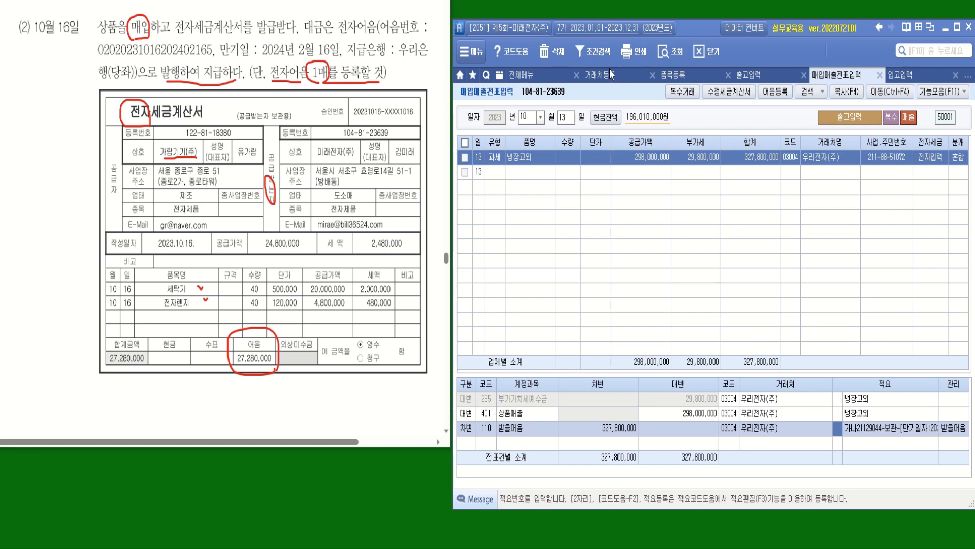
click(565, 118)
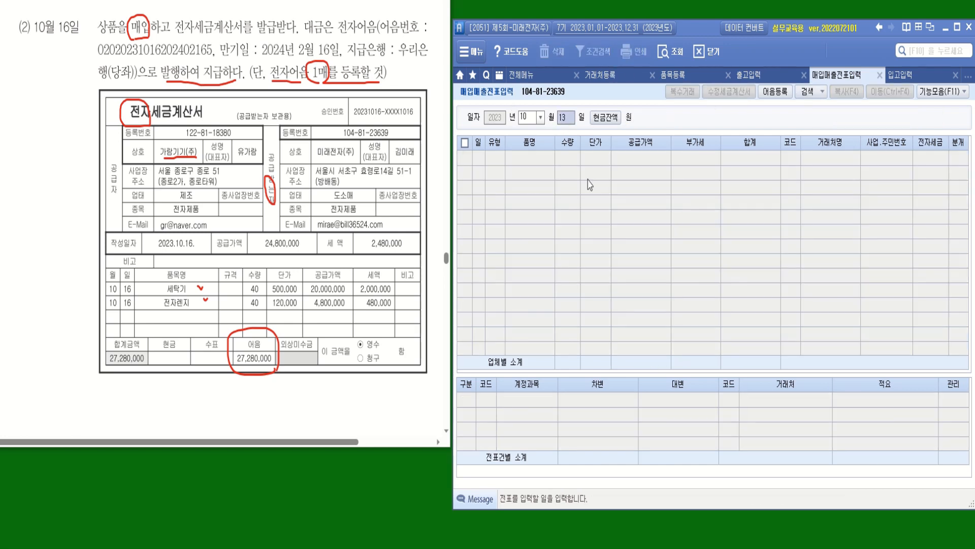
text(16)
key(Return)
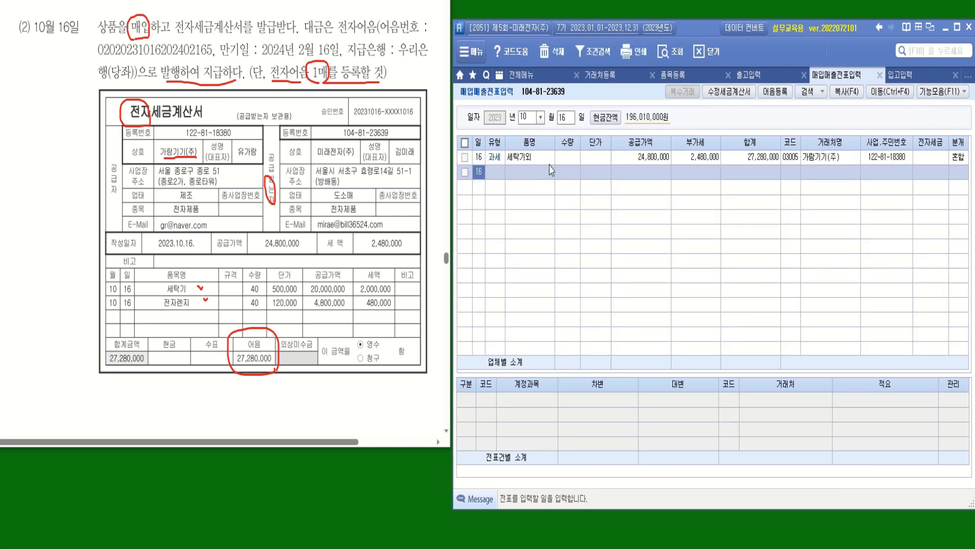
click(535, 157)
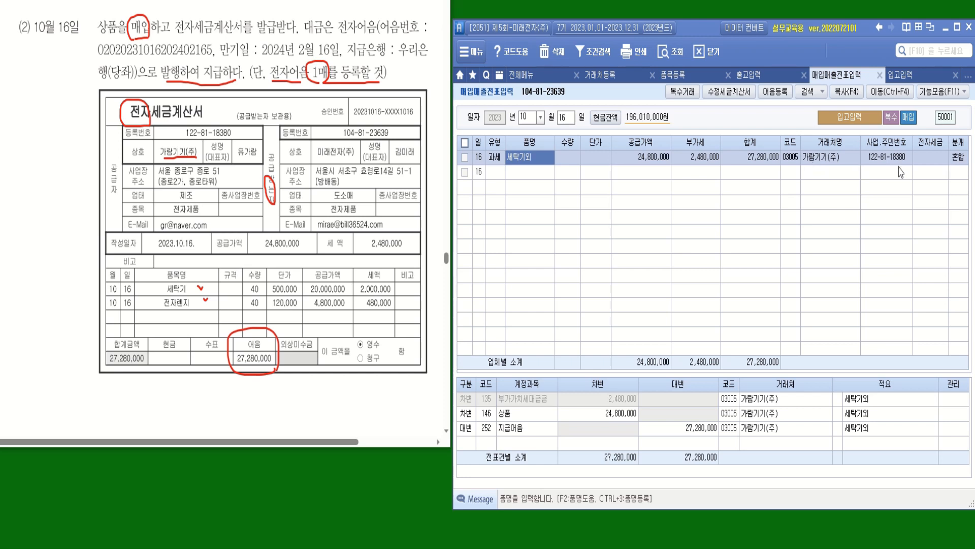
- Set the 전자세금 field of the 가람기기(주) voucher to 전자입력
click(925, 160)
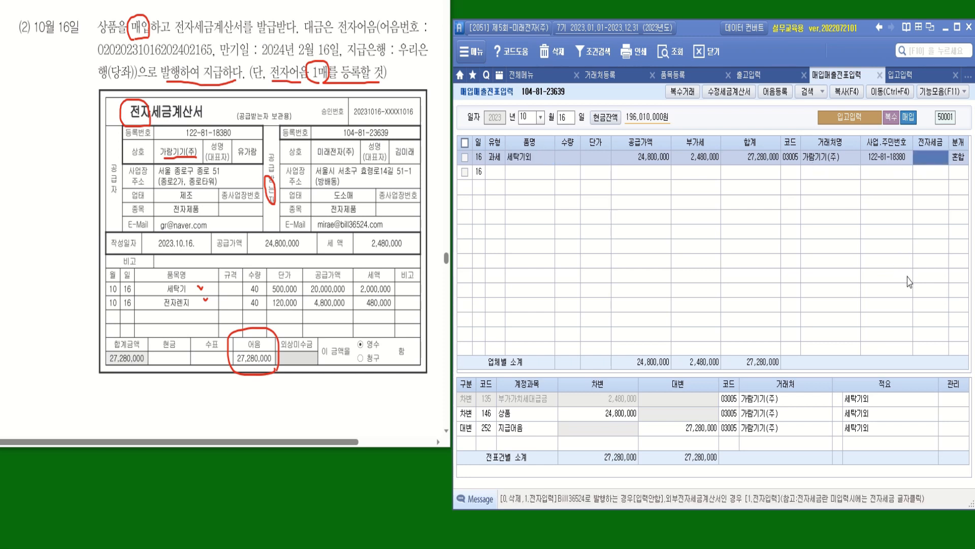
key(1)
key(Return)
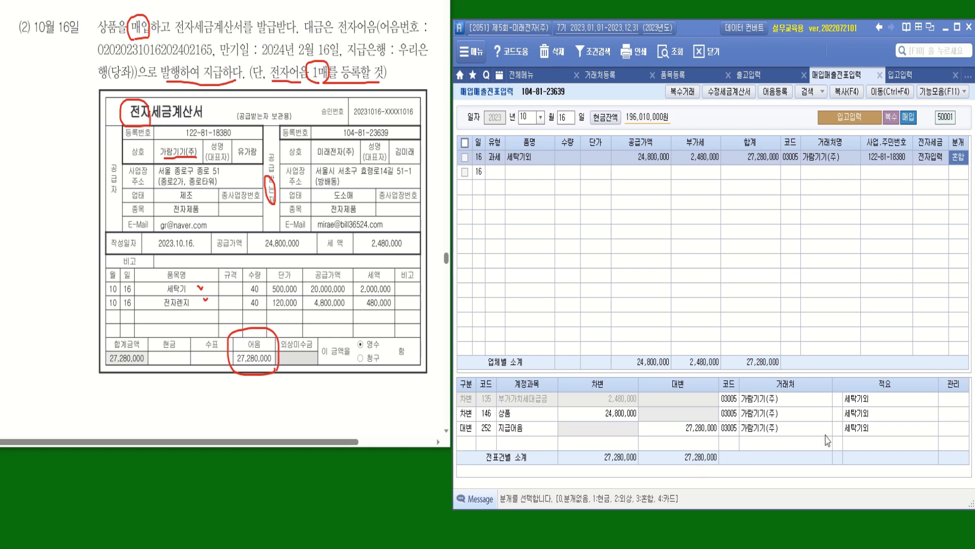
- Start a 어음등록 from the 지급어음 line with 수령일 2023-10-16, 어음종류 4.전자 and 금융기관 98004 우리은행(당좌)
click(838, 429)
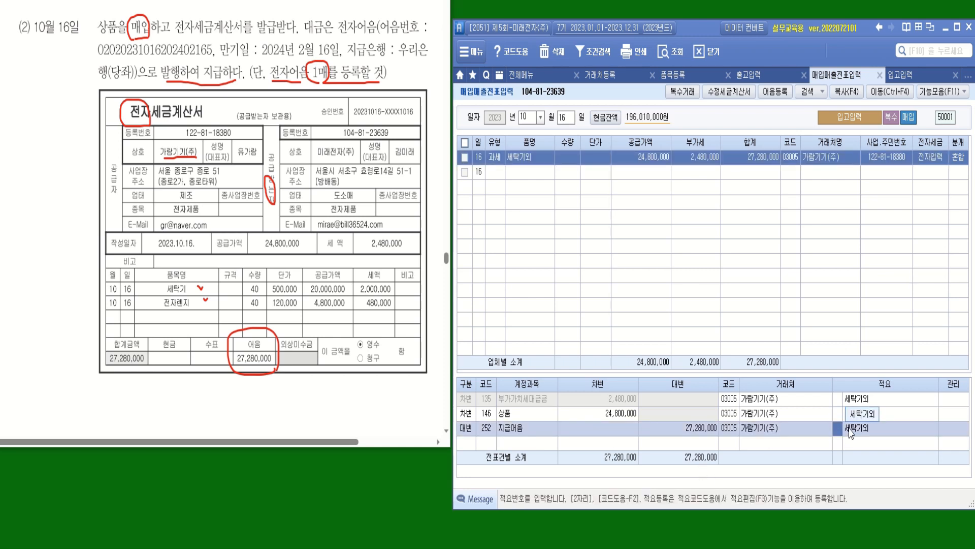
click(775, 95)
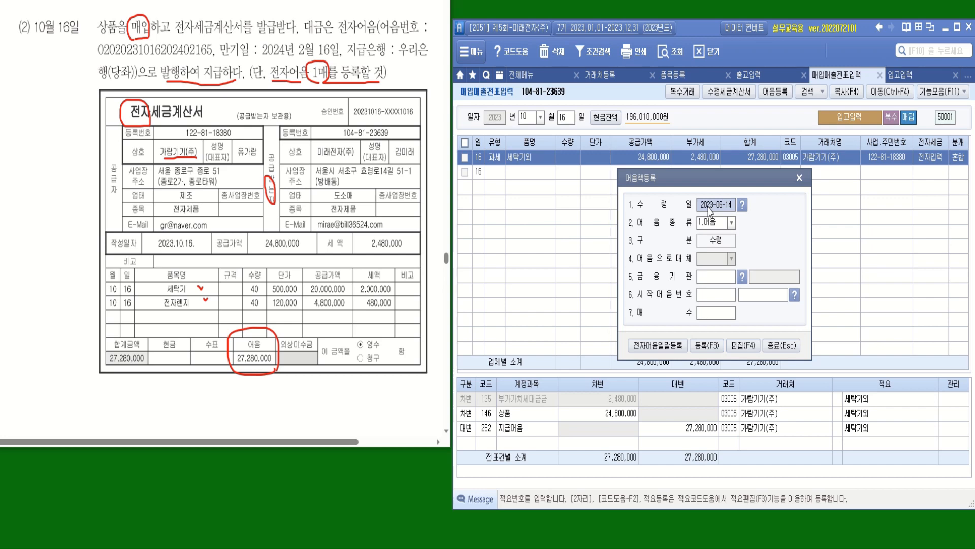
text(2023-)
text(10-16)
key(Return)
click(732, 223)
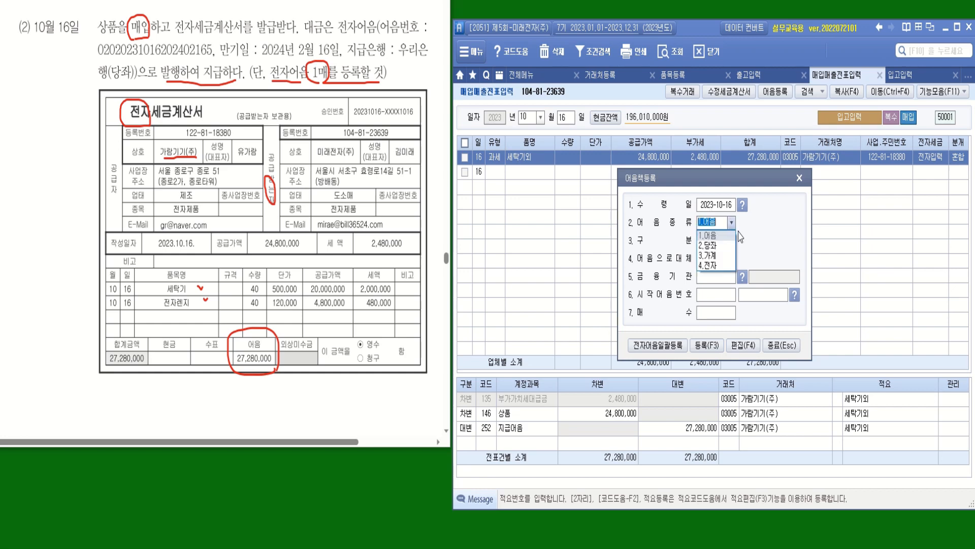
click(716, 265)
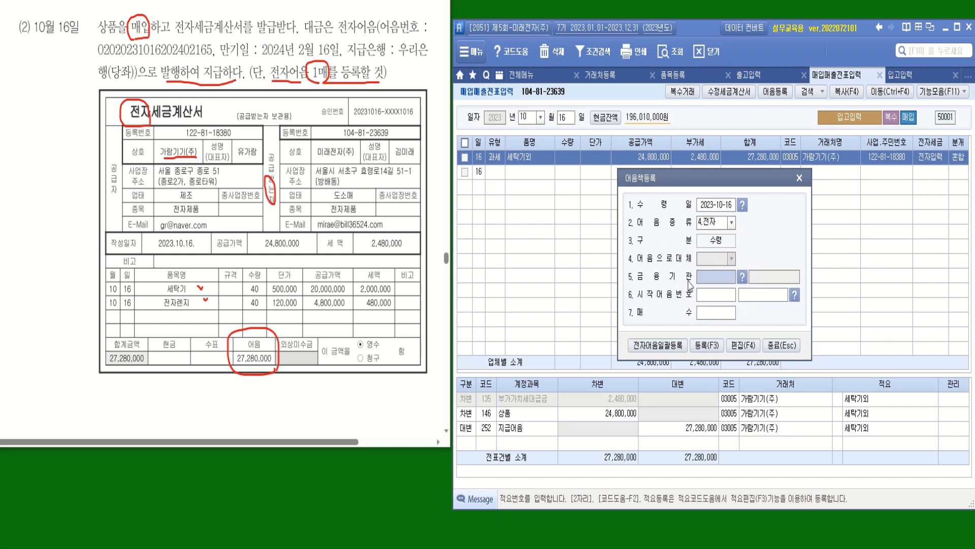
click(743, 277)
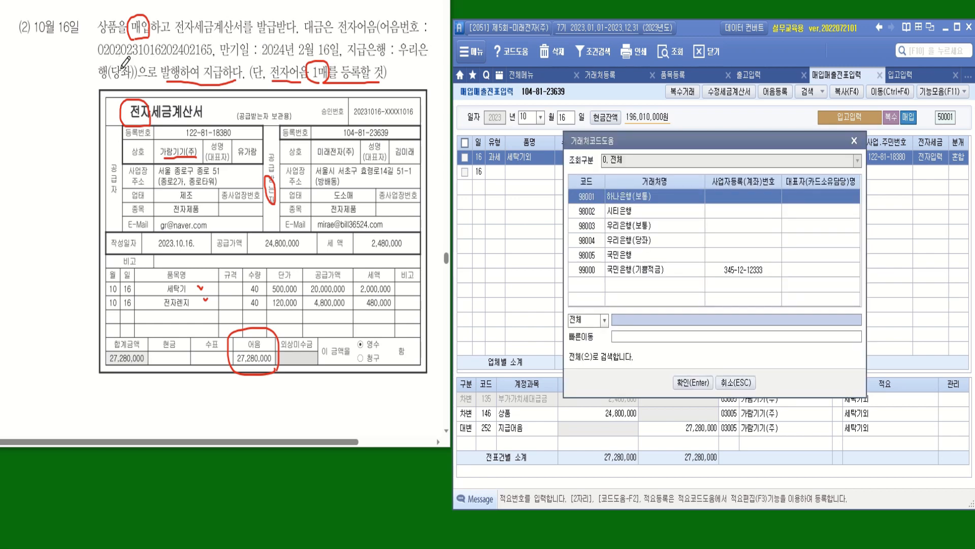
double_click(643, 240)
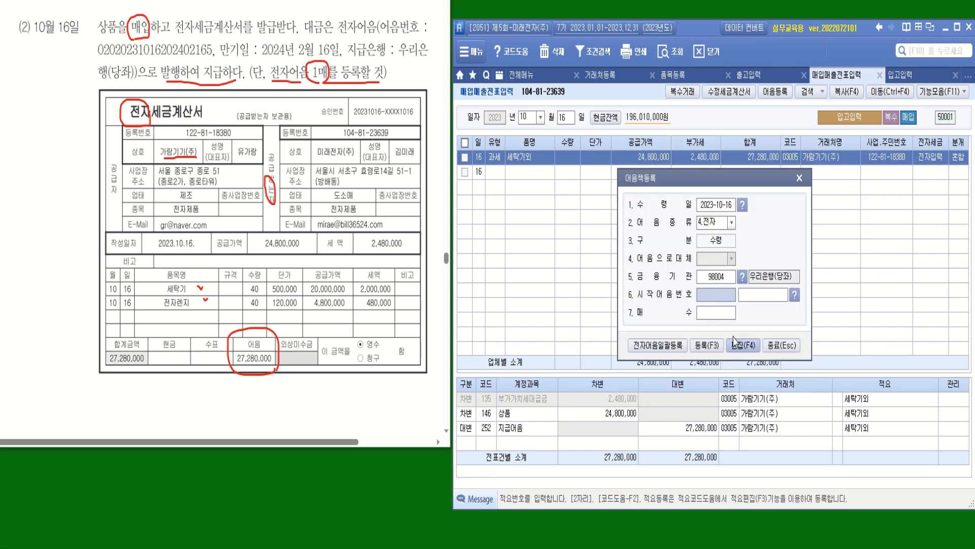
click(748, 298)
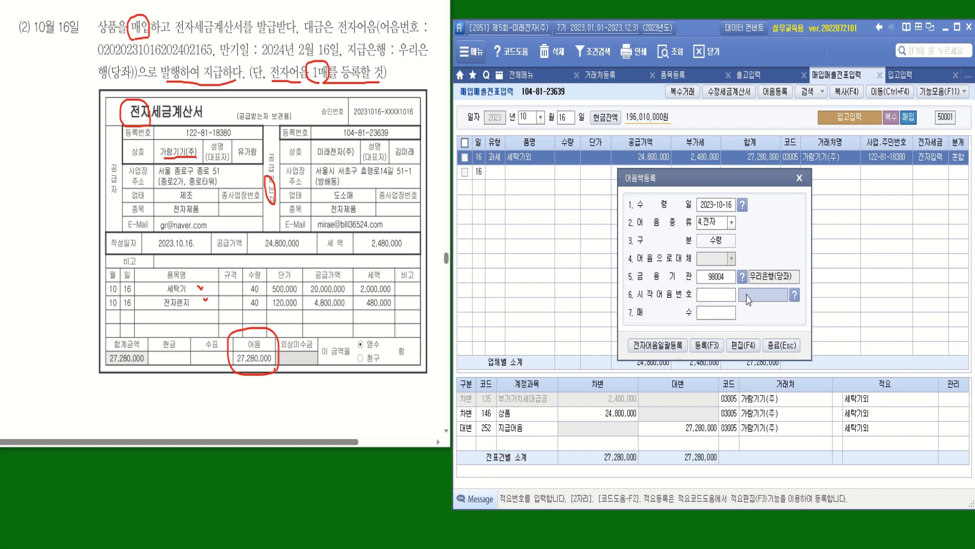
click(716, 300)
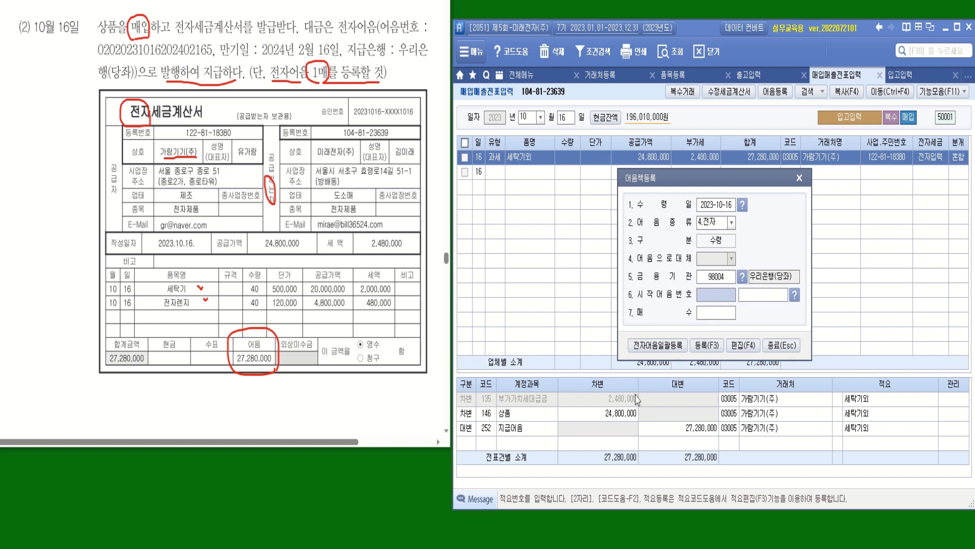
text(020)
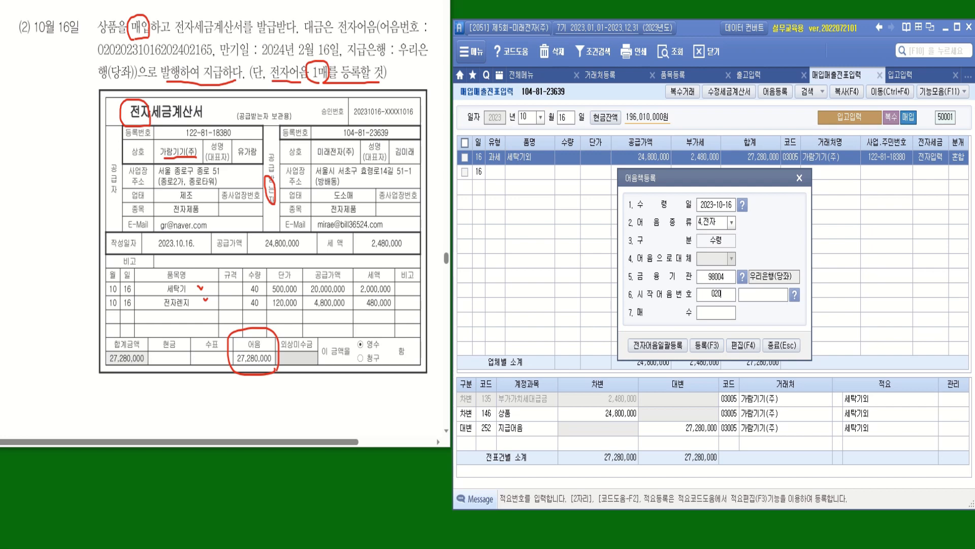
text(2023101)
text(62024)
text(02165)
key(Return)
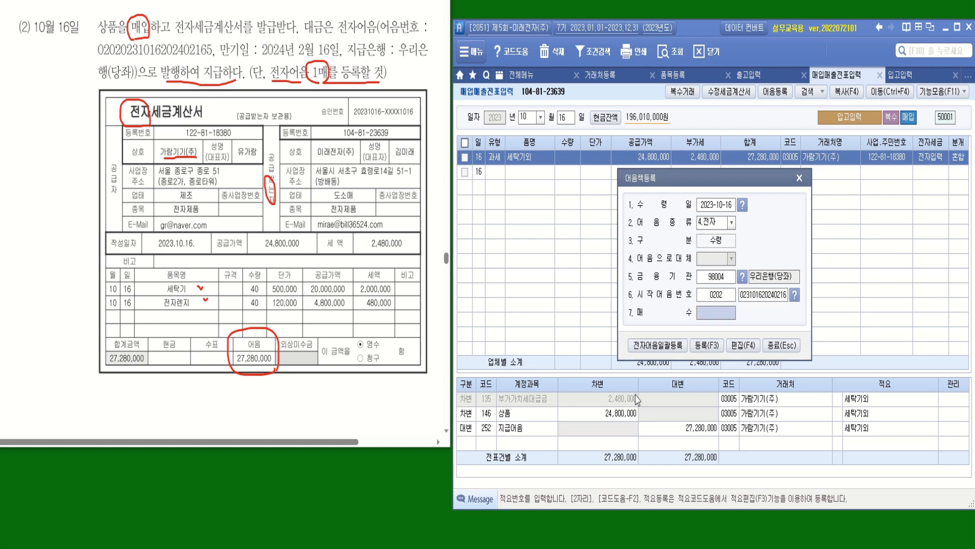
text(1)
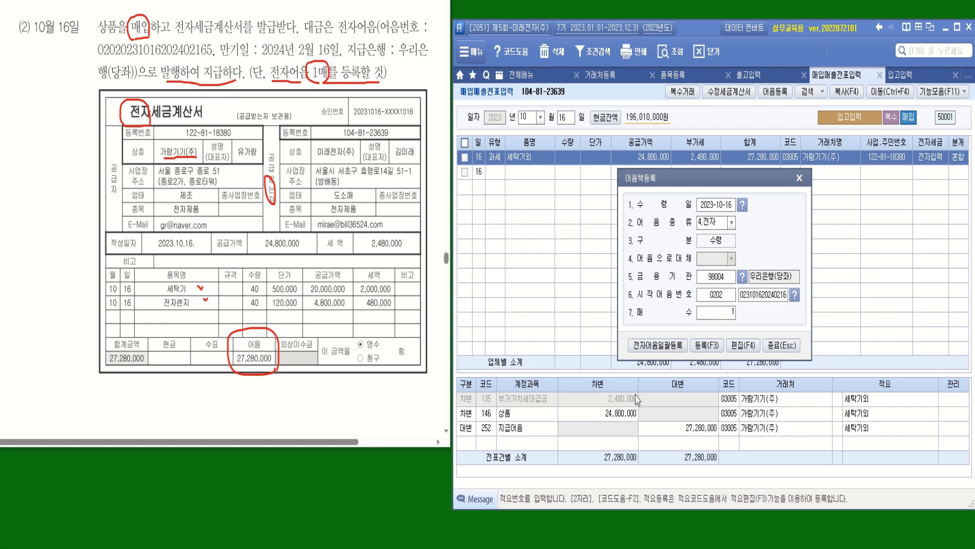
click(711, 346)
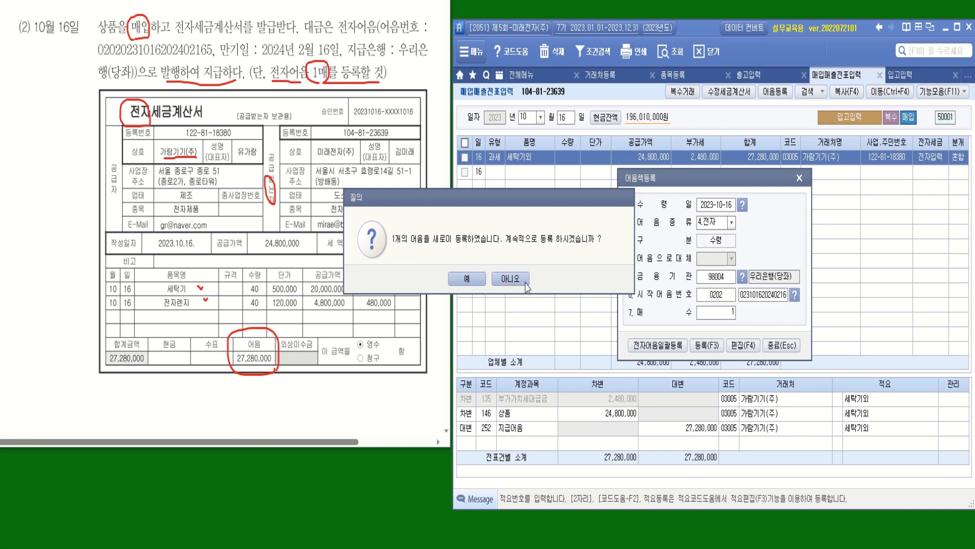
click(510, 278)
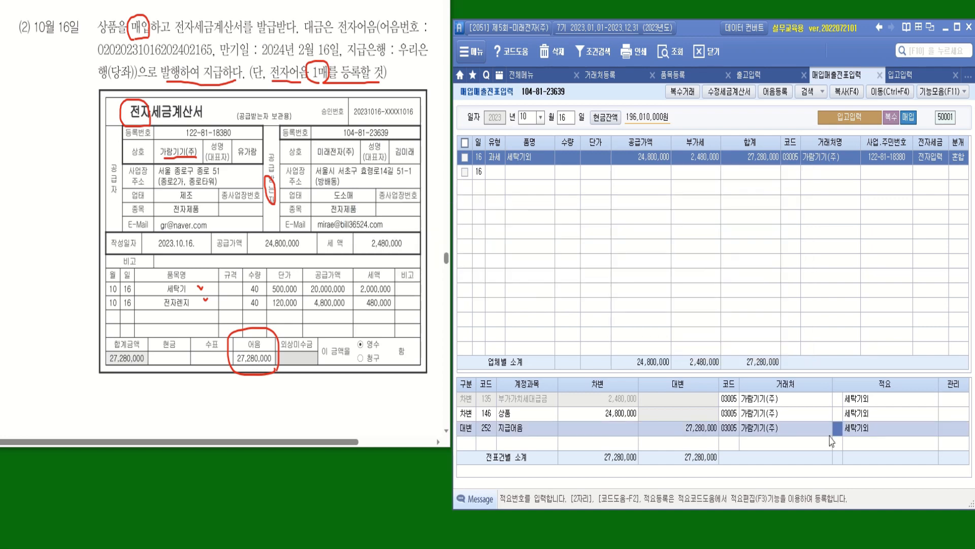
- Open the 자금관리 of the 지급어음 line and assign it the 우리은행(당좌) 전자 note received on 2023-10-16
key(Return)
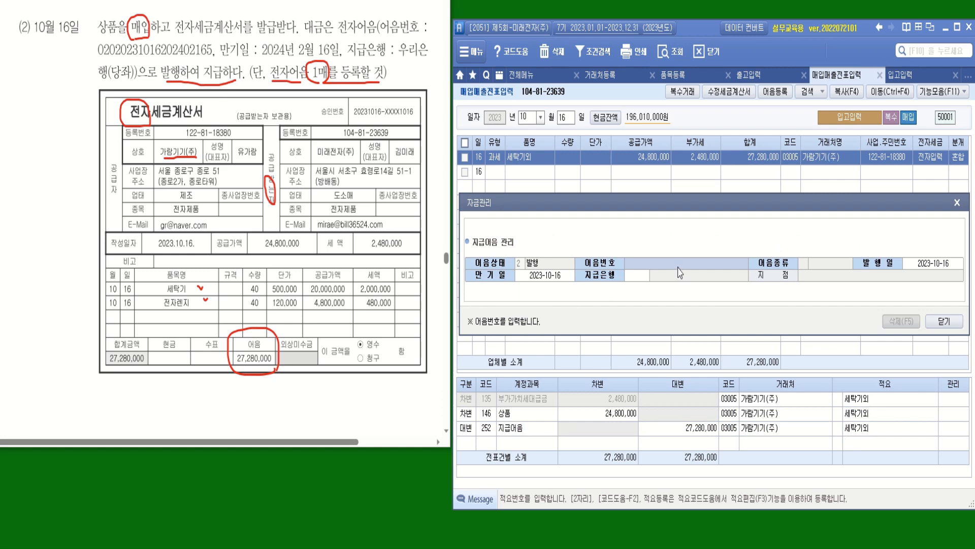
click(679, 267)
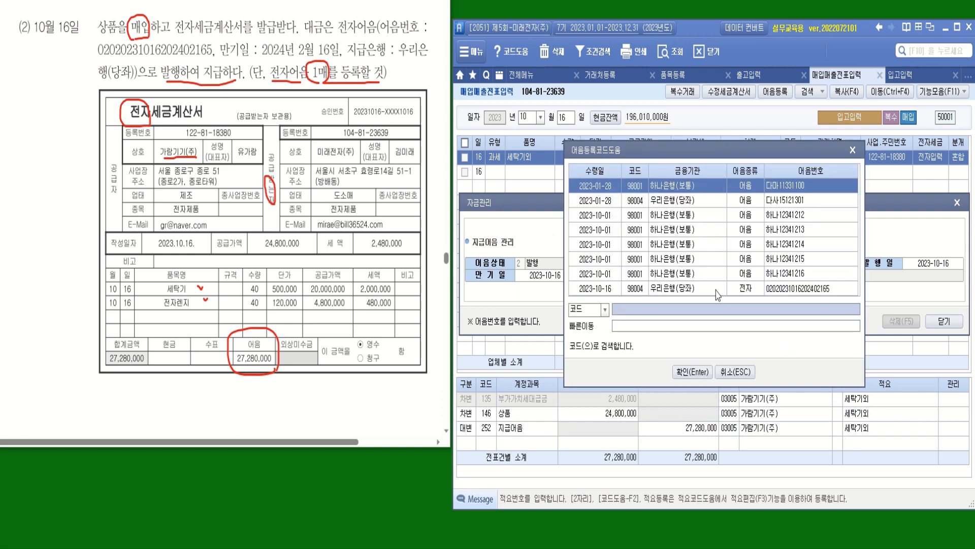
click(818, 291)
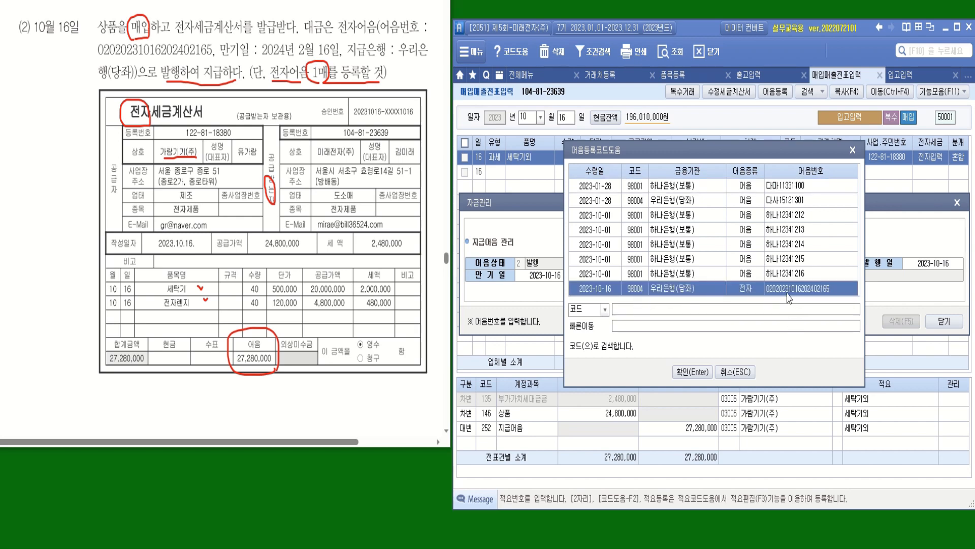
click(701, 373)
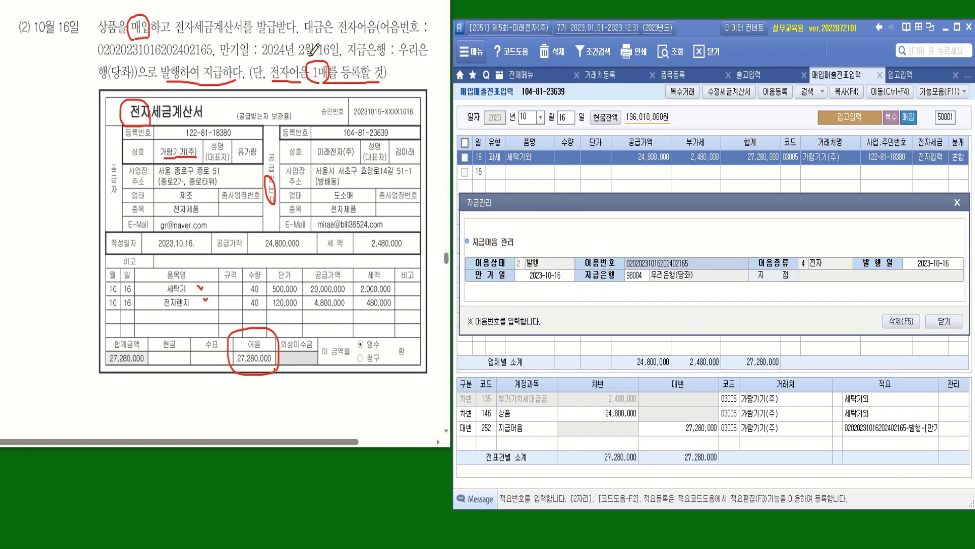
- Set the 만기일 of the 지급어음 to 2024-02-16 and close 자금관리
drag(263, 58, 337, 56)
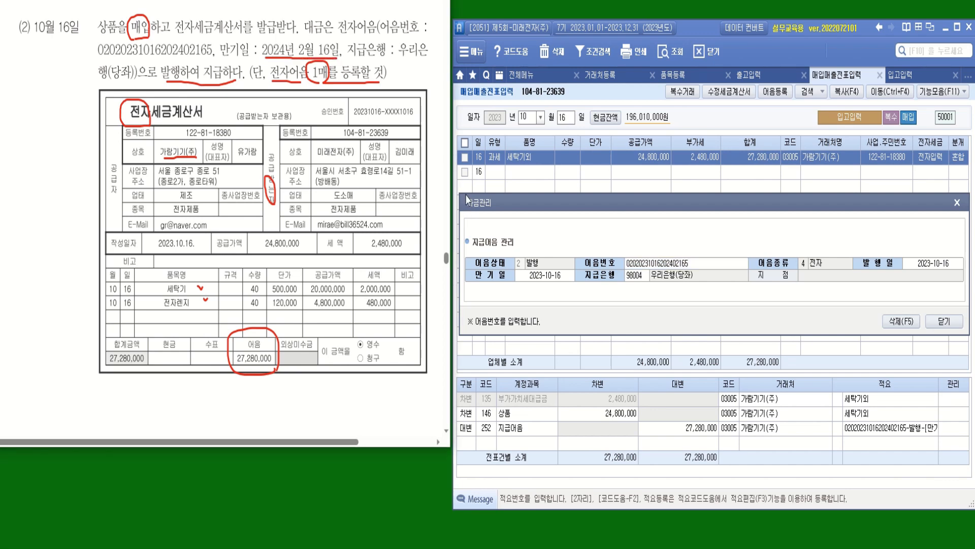
click(549, 276)
text(20)
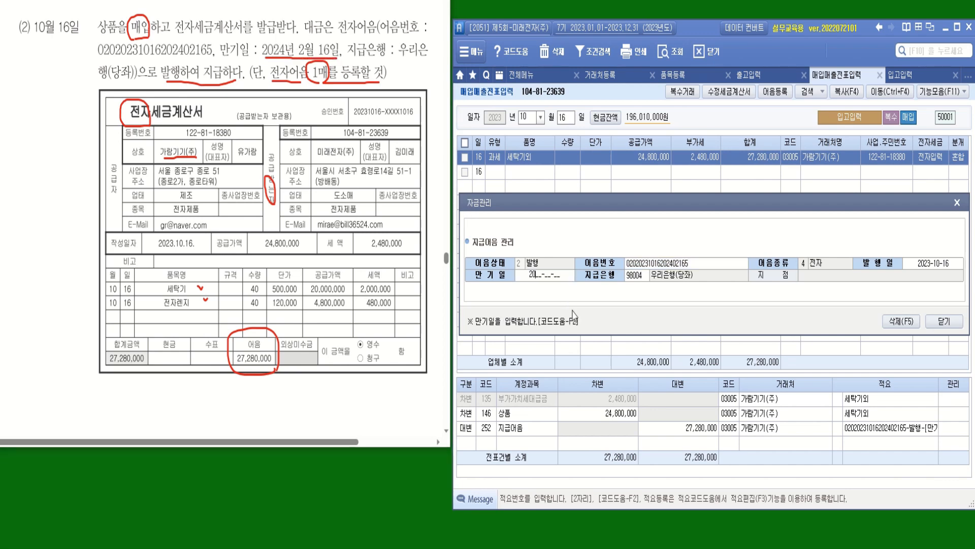
text(24-02-16)
key(Return)
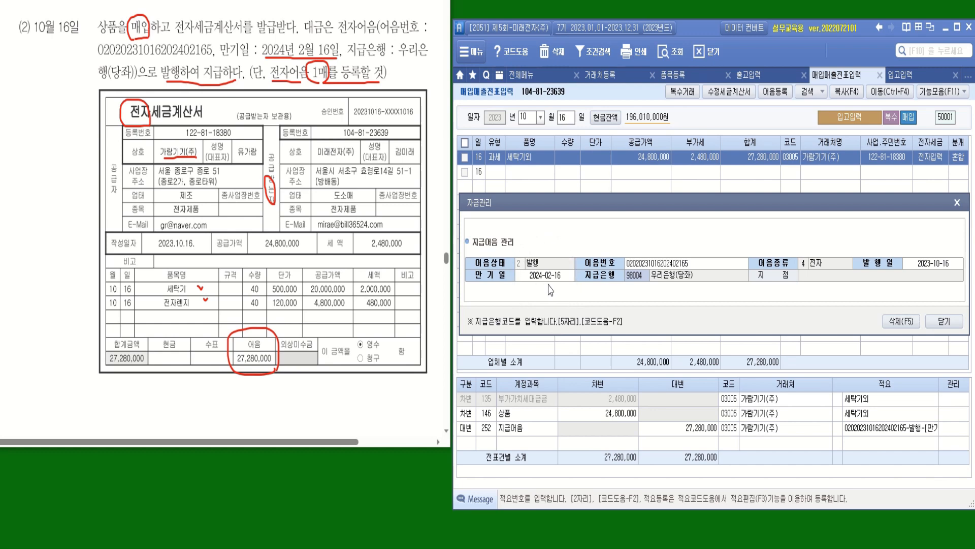
click(945, 322)
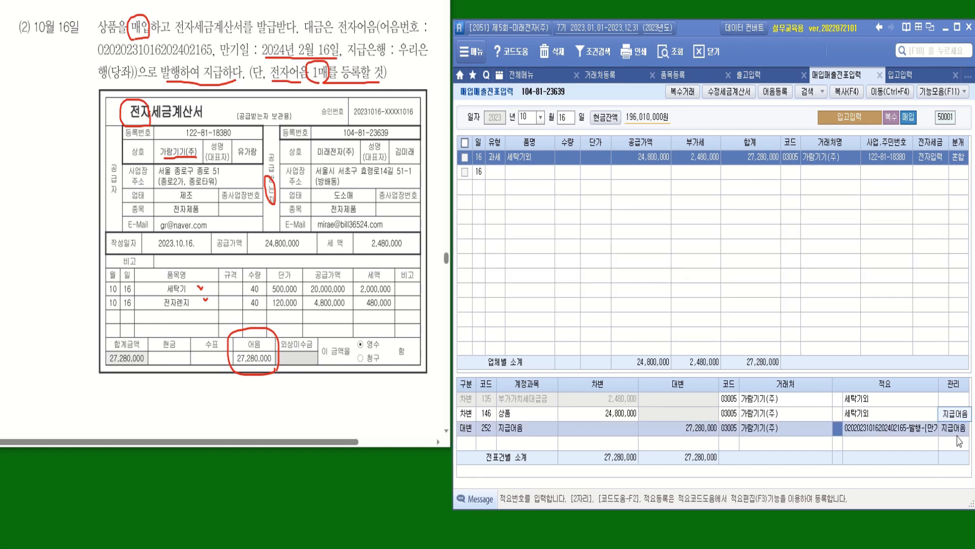
- Reopen the 자금관리 of the 지급어음 line to review the note details, and close it
click(952, 442)
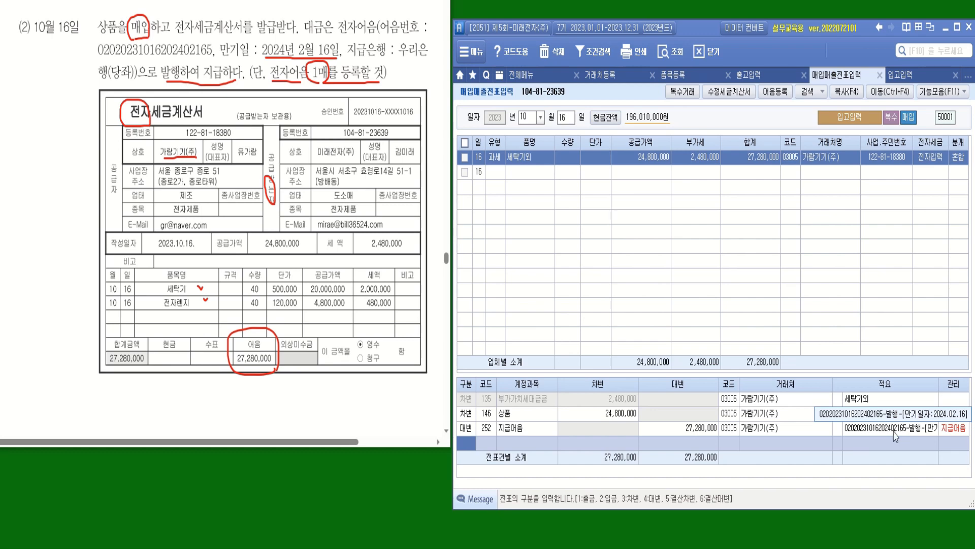
click(838, 430)
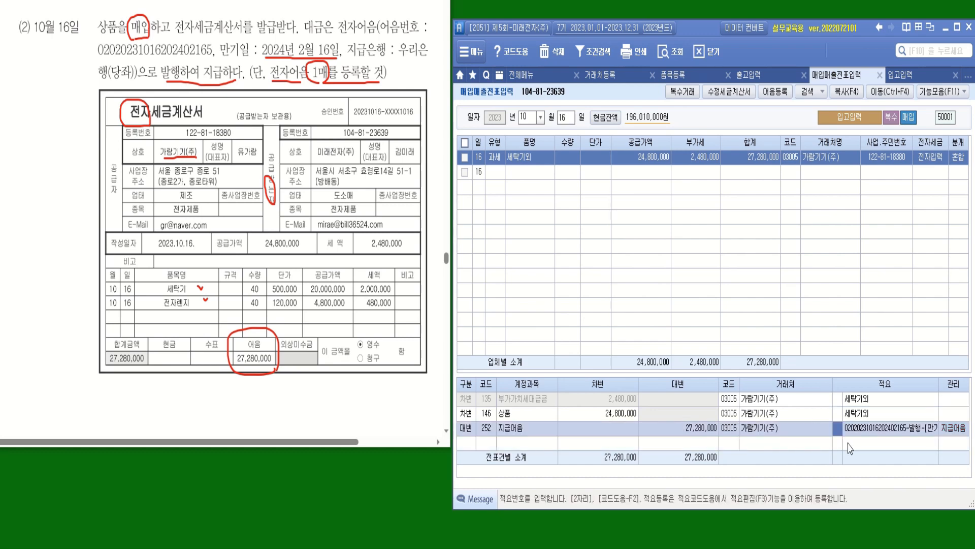
key(Return)
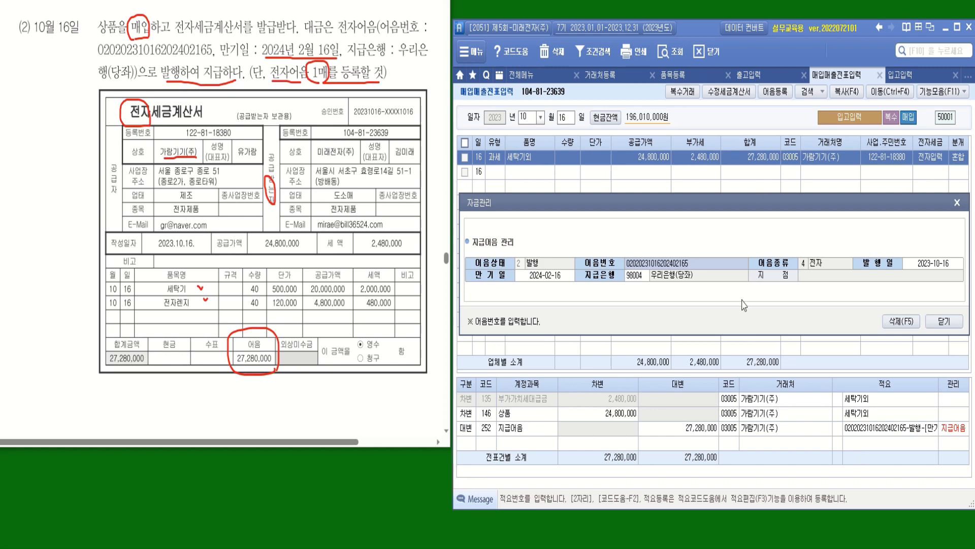
click(944, 321)
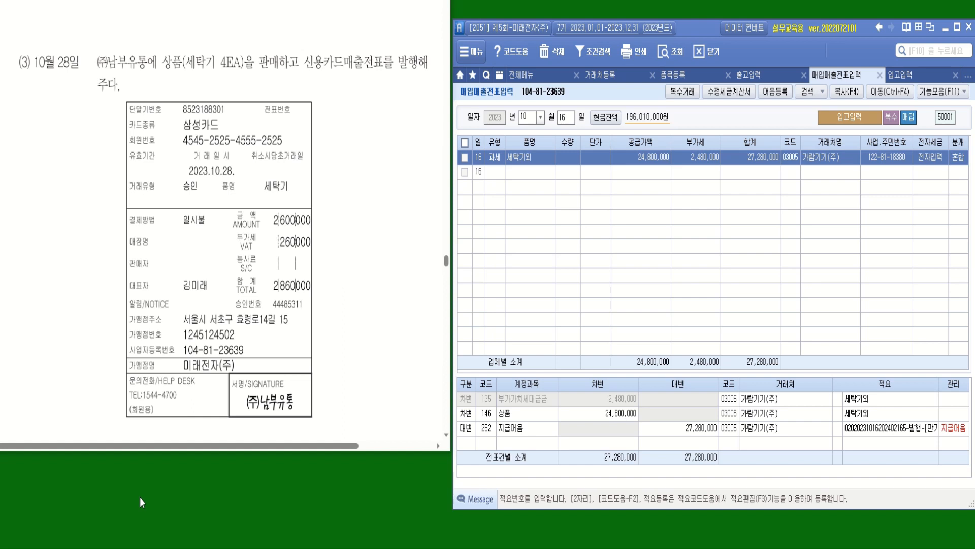
- Mark the quantity, credit card sale, card company, supply amount, seller and buyer in problem (3) of October 28
mouse_move(235, 74)
mouse_down()
mouse_move(221, 66)
mouse_move(243, 48)
mouse_move(243, 77)
mouse_up()
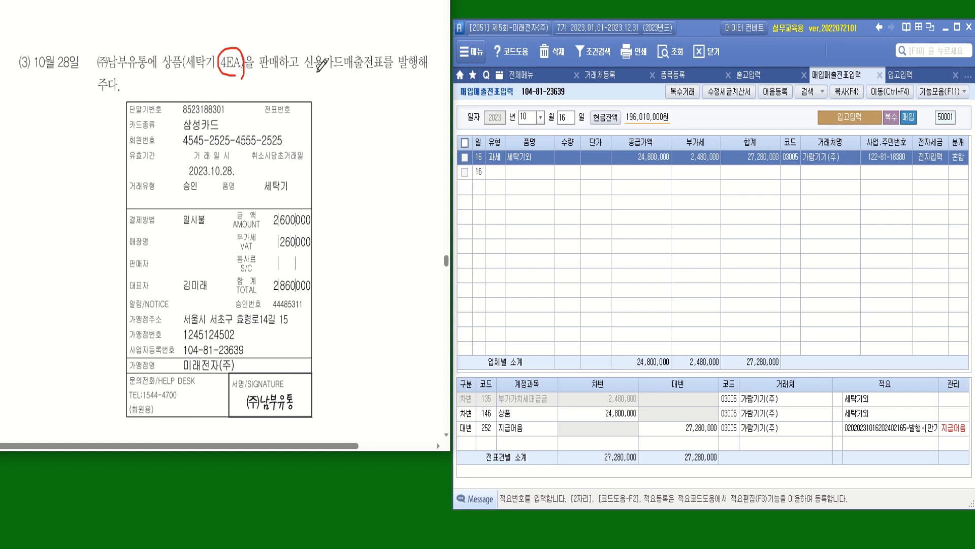
drag(316, 72, 367, 71)
drag(183, 131, 219, 131)
drag(275, 228, 308, 228)
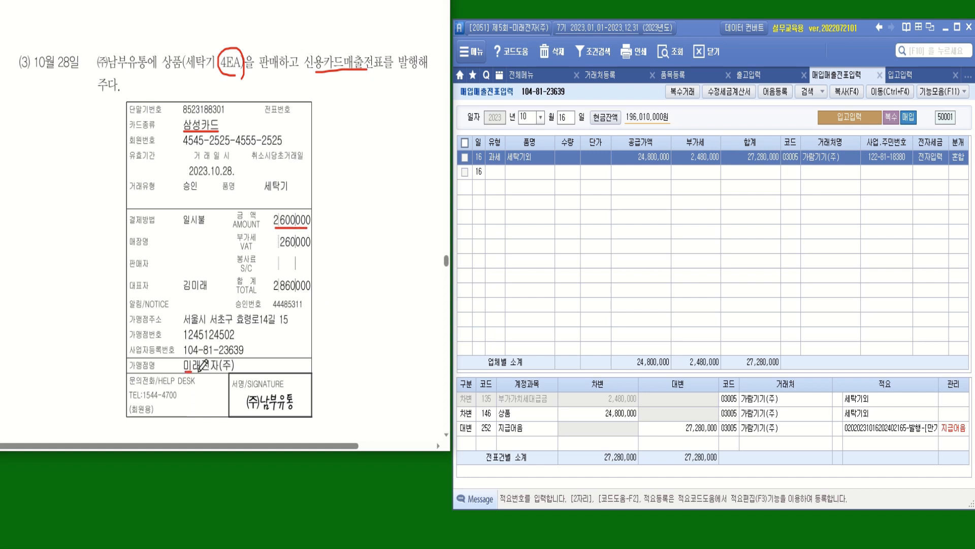
drag(185, 372, 228, 371)
drag(247, 414, 299, 414)
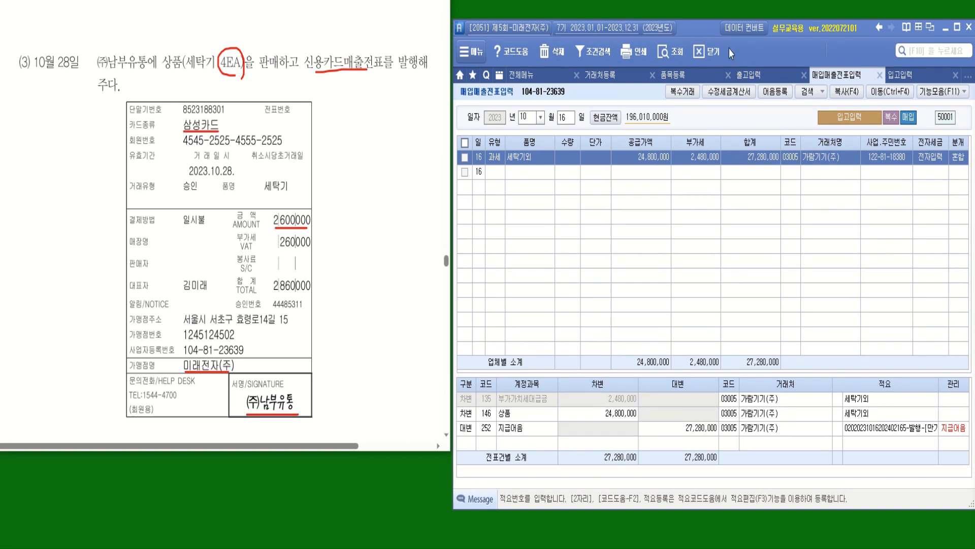
- Switch to 출고입력 and start a new entry dated October 28
click(768, 81)
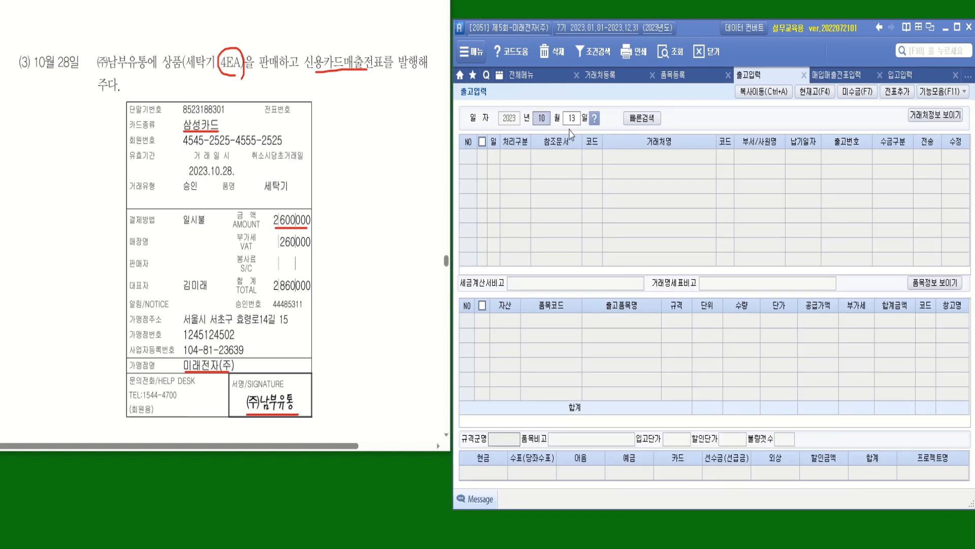
key(Return)
text(28)
key(Return)
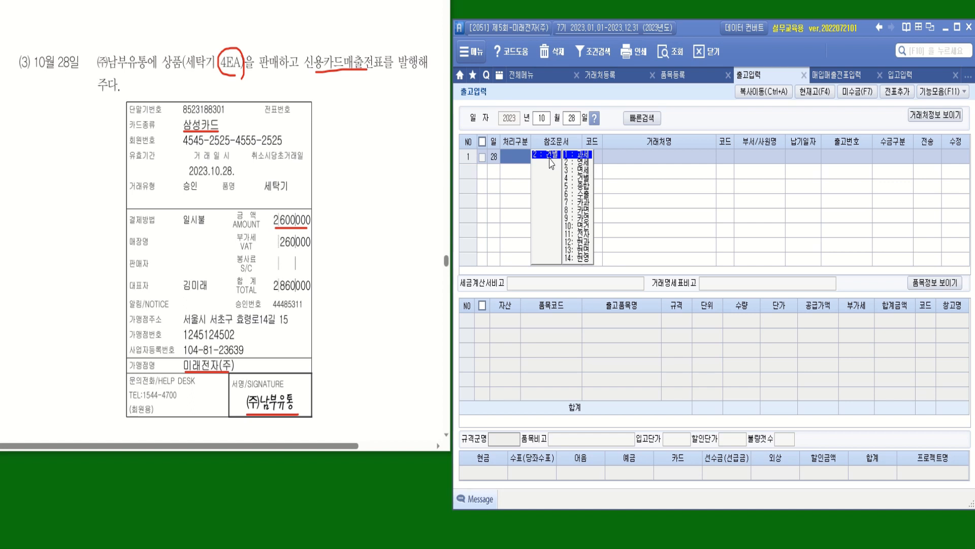
- Set the 처리구분 of the October 28 출고 entry to 건별카과 with 99602 삼성카드 as the 신용카드거래처
click(585, 204)
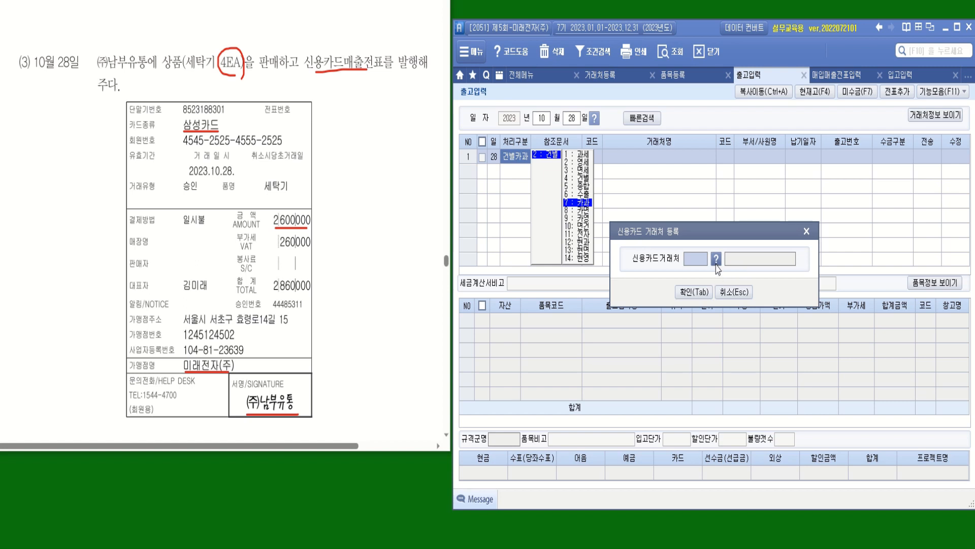
click(716, 260)
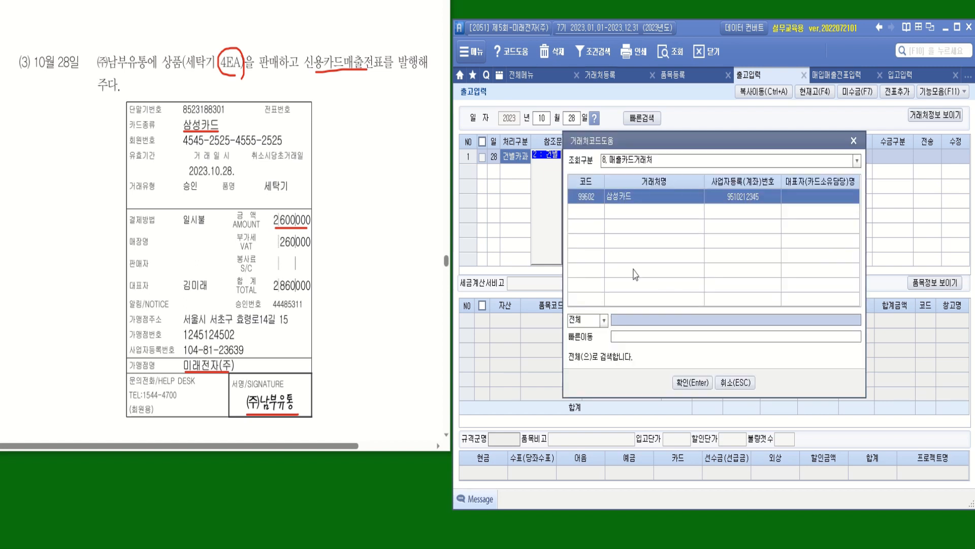
double_click(615, 199)
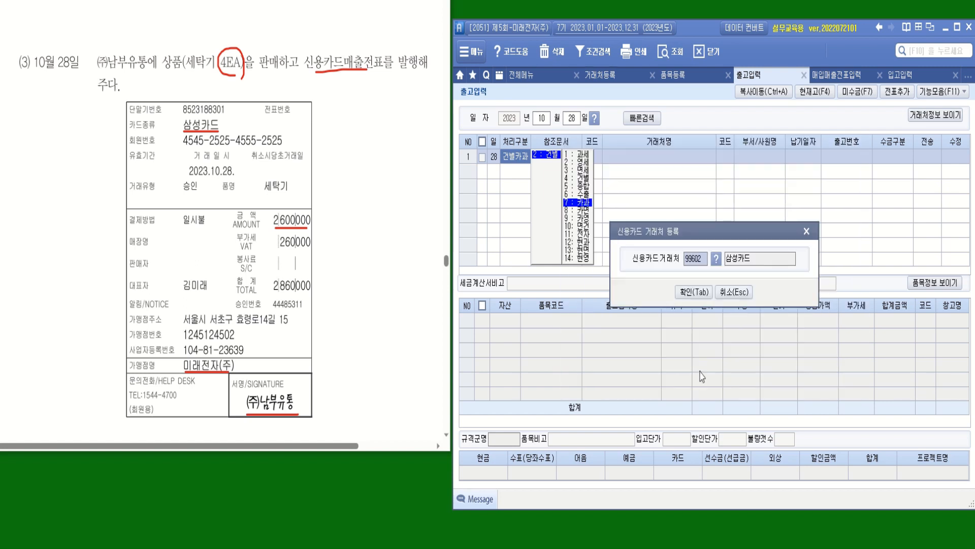
click(694, 293)
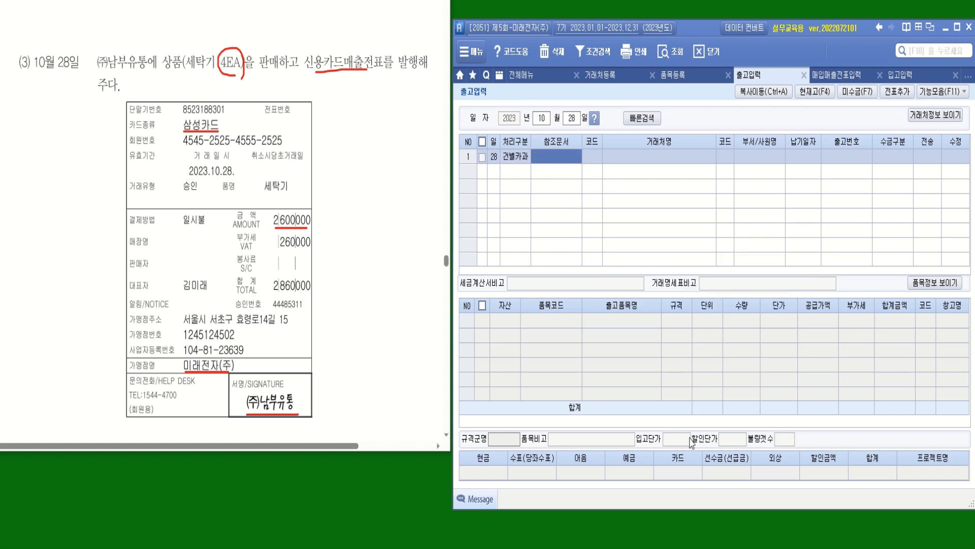
- Set (주)남부유통 as the 거래처 of the October 28 출고 entry, with 카드 as the 수금구분
click(594, 157)
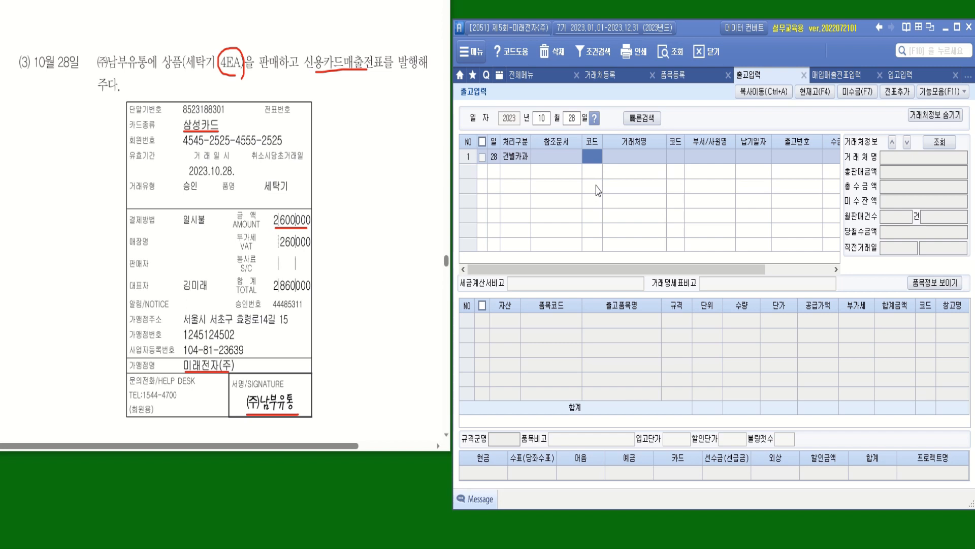
text(ㄴㅏㅁㅂ)
key(Return)
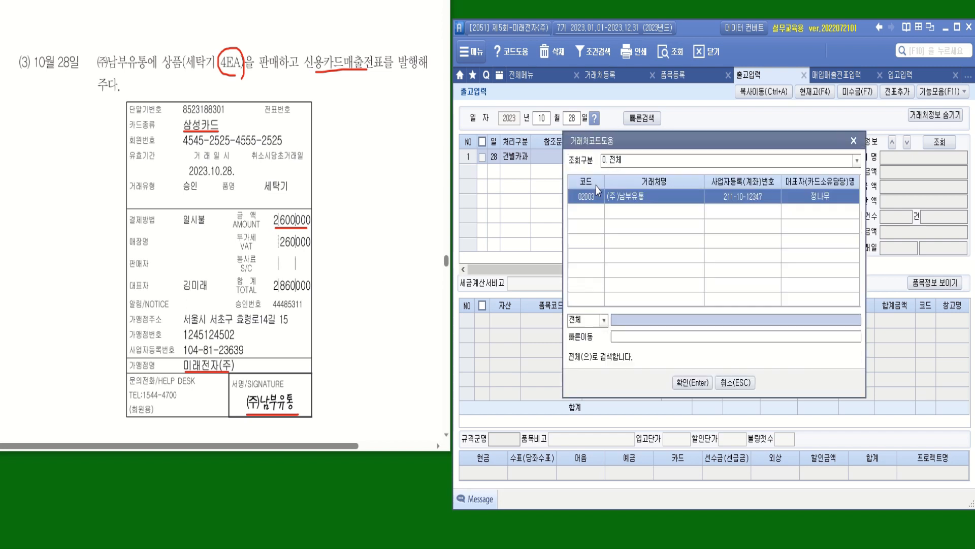
click(681, 386)
click(935, 114)
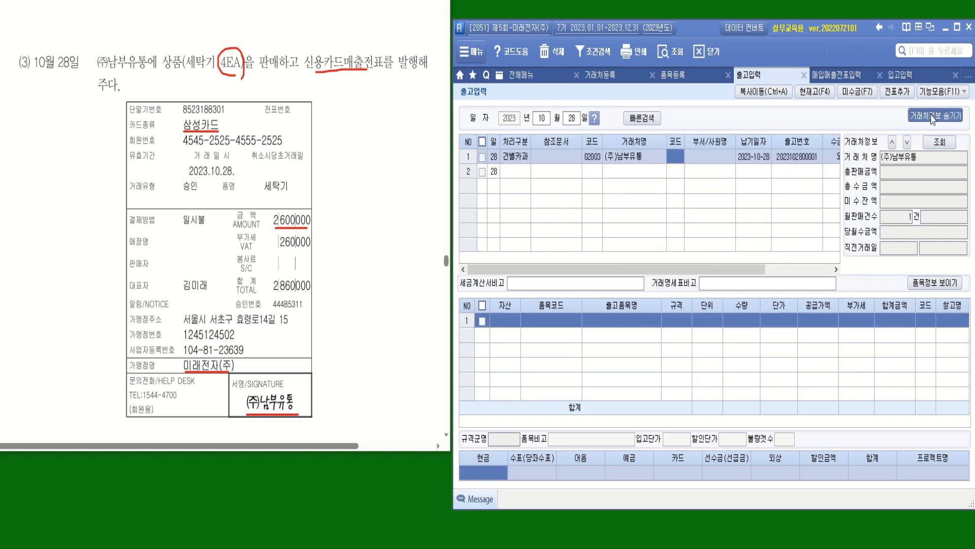
click(892, 155)
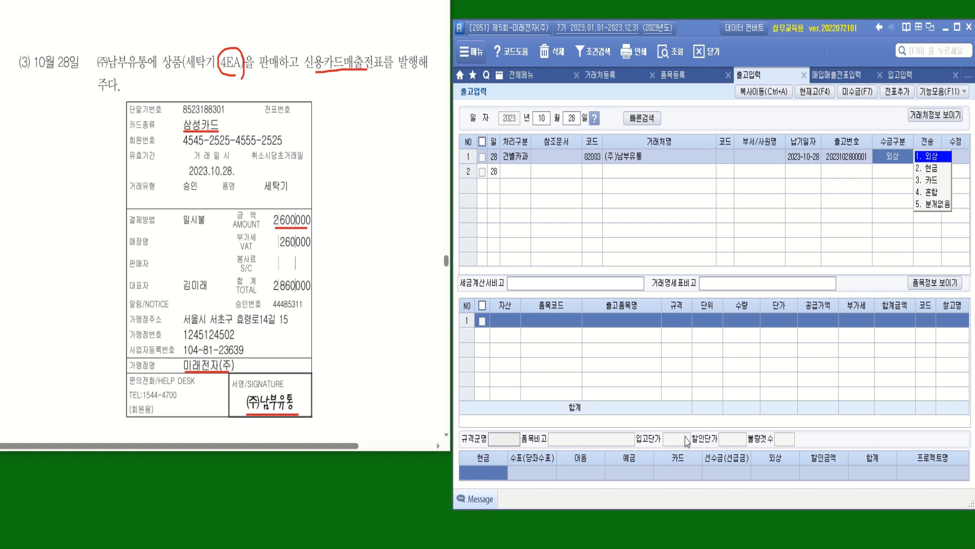
click(933, 181)
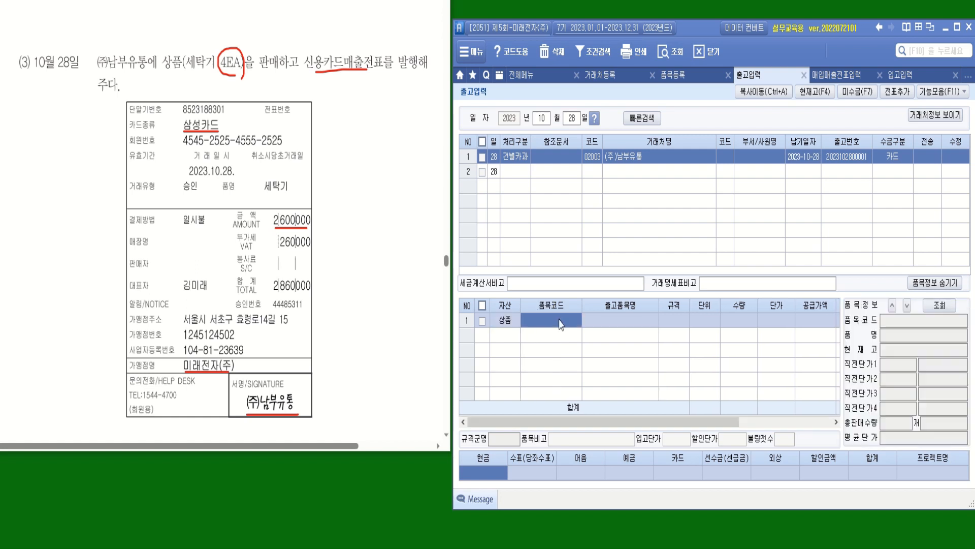
- Add item 5002 세탁기 to the October 28 출고 entry with a 수량 of 4
click(545, 319)
double_click(561, 320)
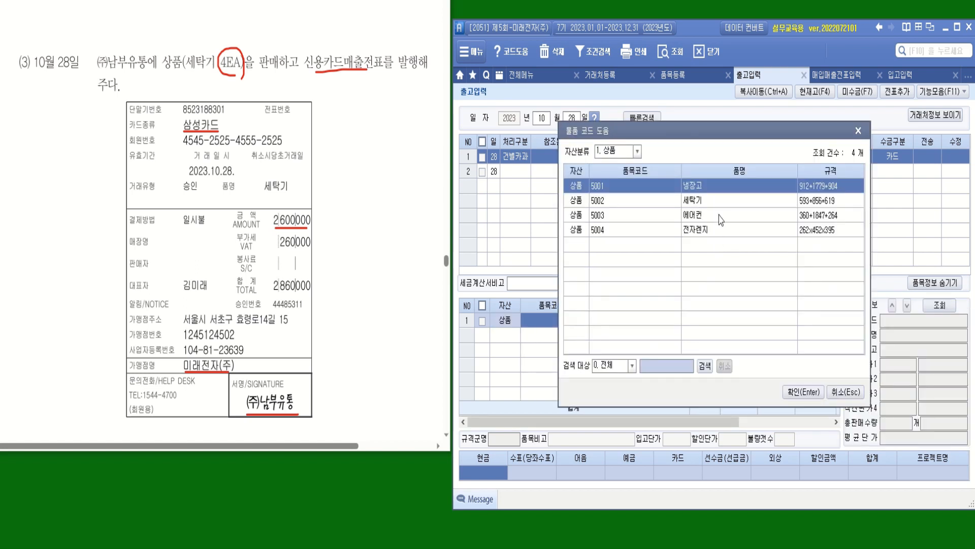
click(697, 201)
key(Return)
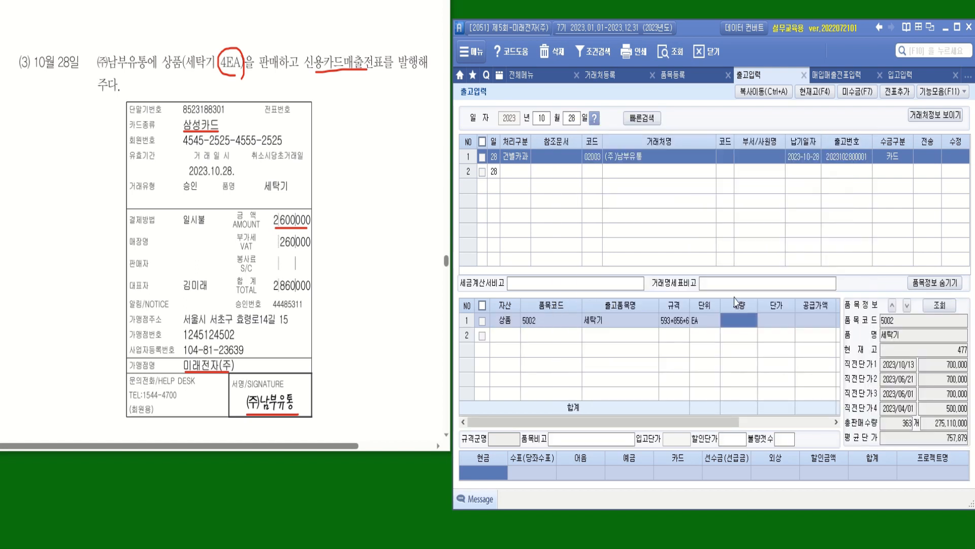
text(4)
key(Return)
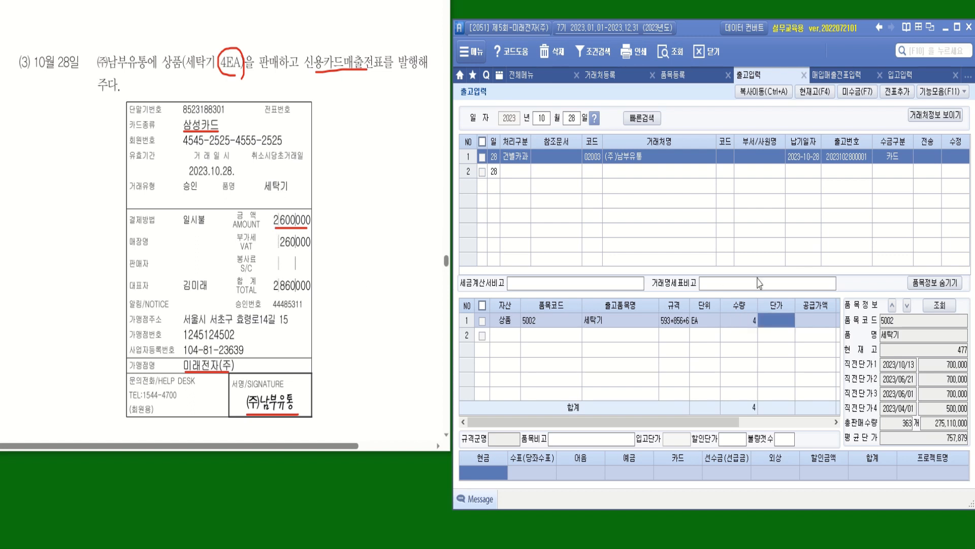
- Divide 2,600,000 by 4 in the built-in calculator to work out the 세탁기 unit price
right_click(781, 324)
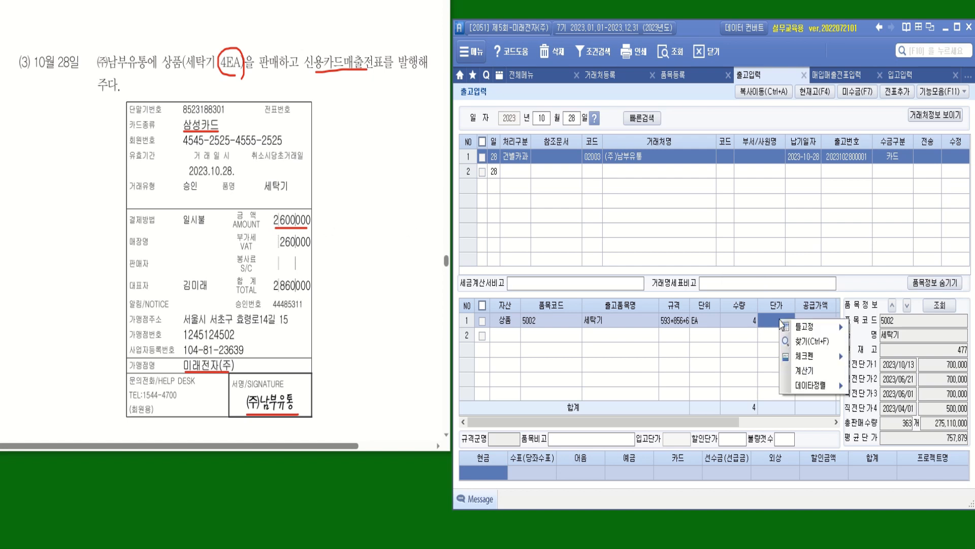
click(813, 375)
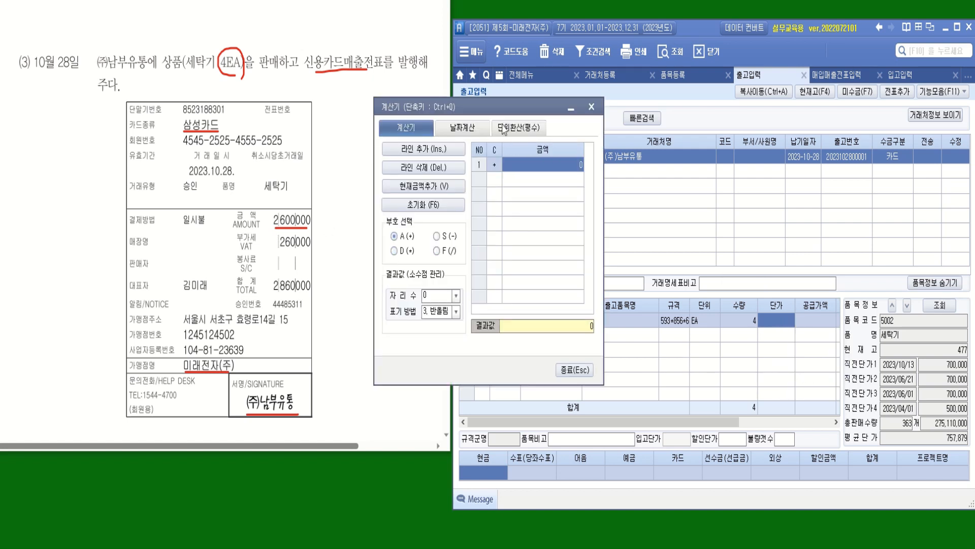
drag(505, 107, 618, 153)
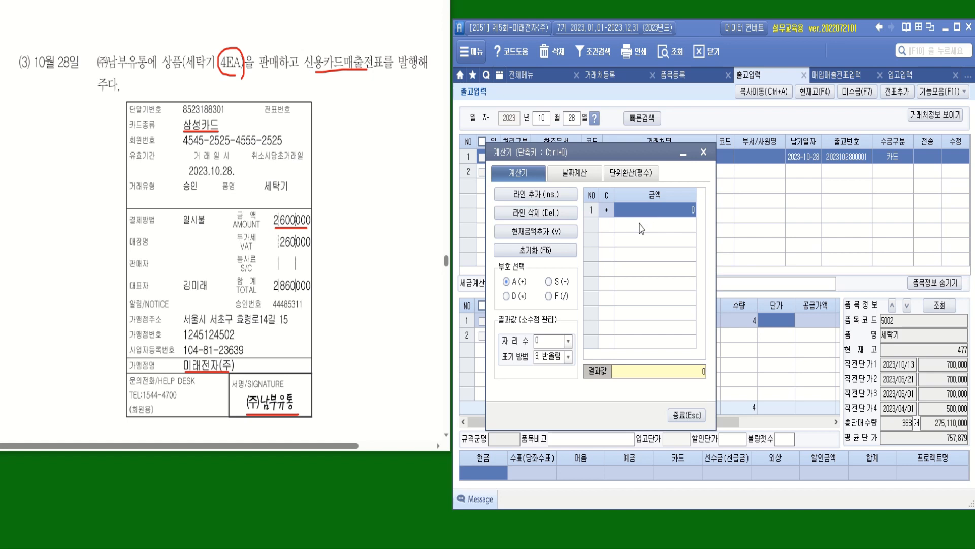
text(2,600,000)
key(slash)
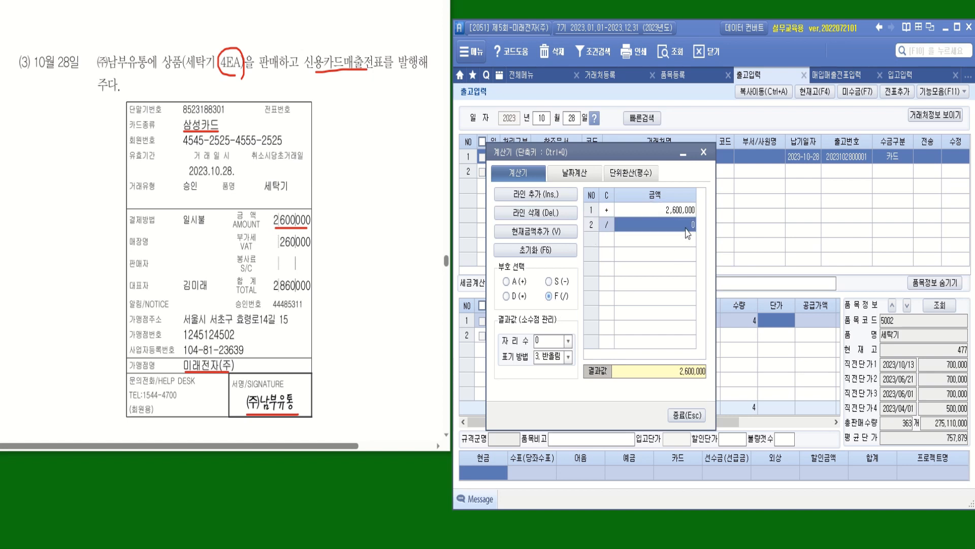
text(4)
key(slash)
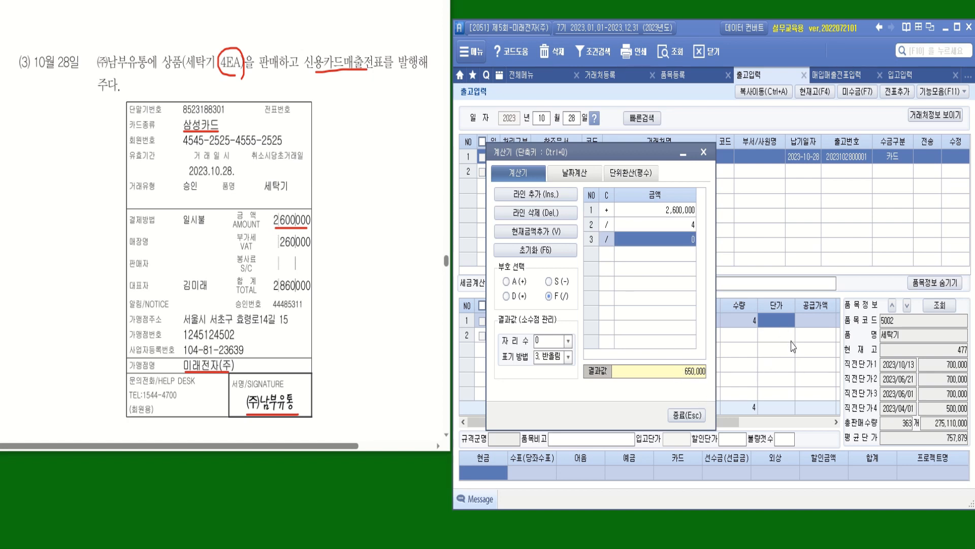
- Set the 단가 of the 세탁기 line to 650,000 and close the calculator
text(6500000)
key(Return)
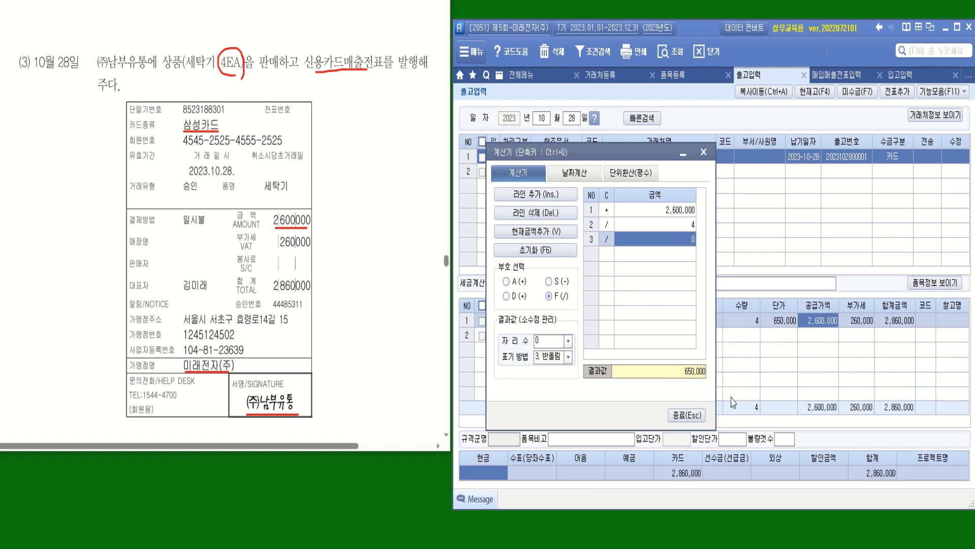
click(700, 415)
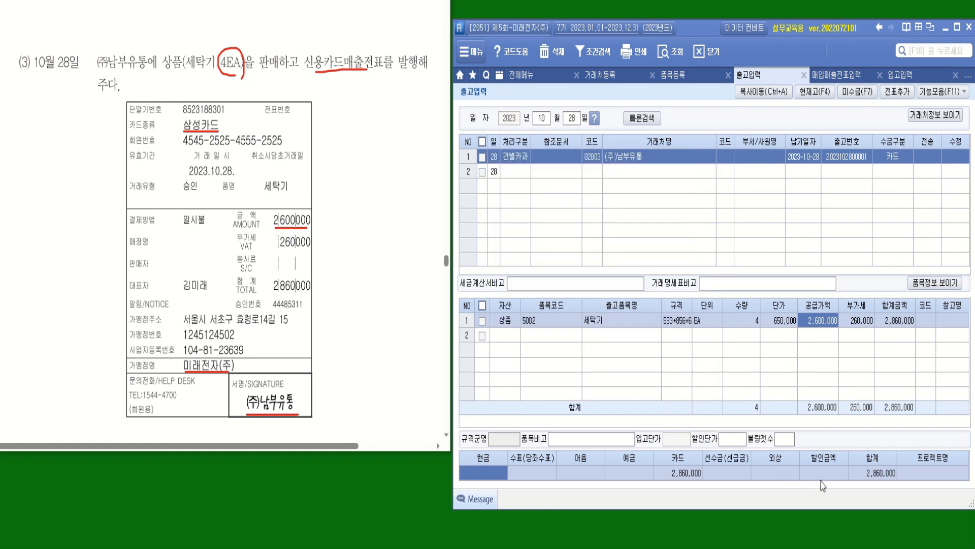
- Check the card amount and transfer the October 28 출고 entry for (주)남부유통 to 매입매출전표입력
click(687, 474)
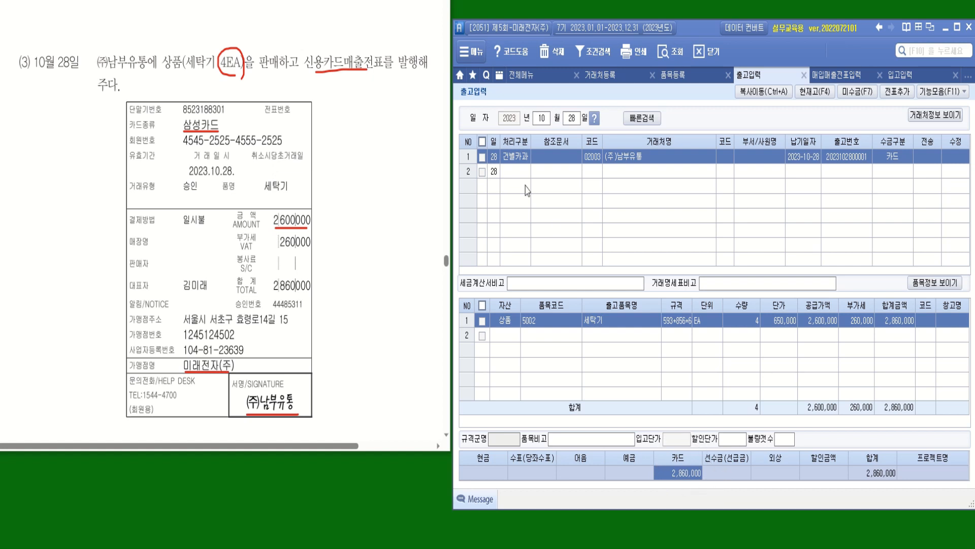
click(482, 157)
click(895, 91)
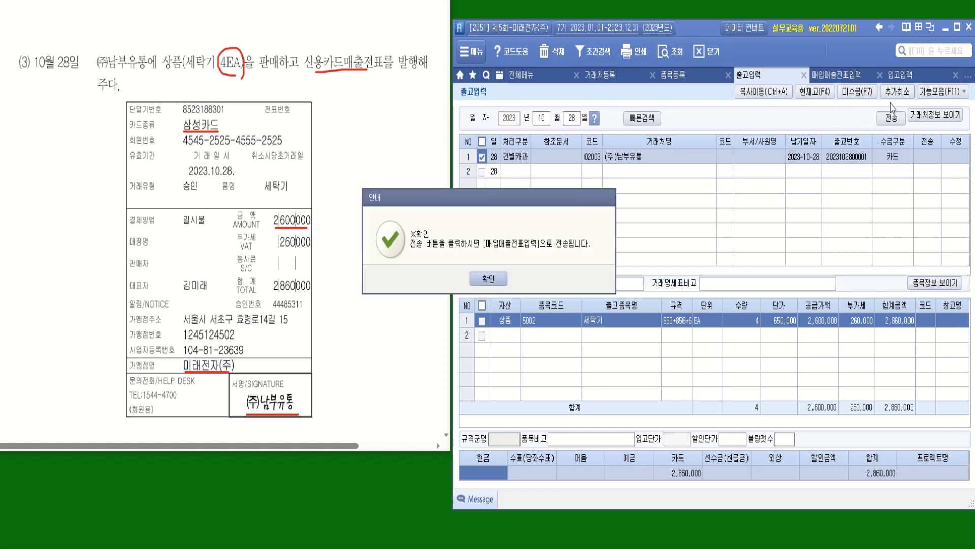
click(508, 279)
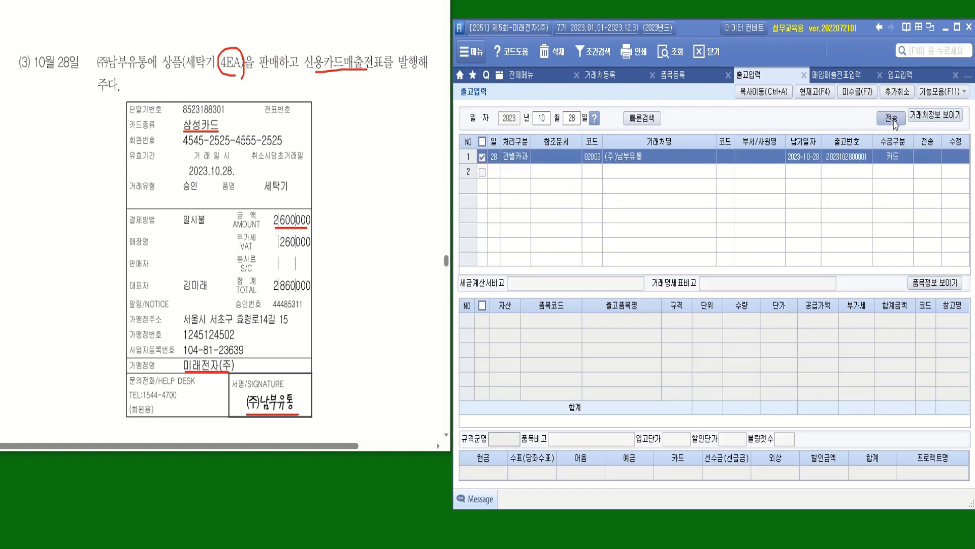
click(892, 118)
click(488, 313)
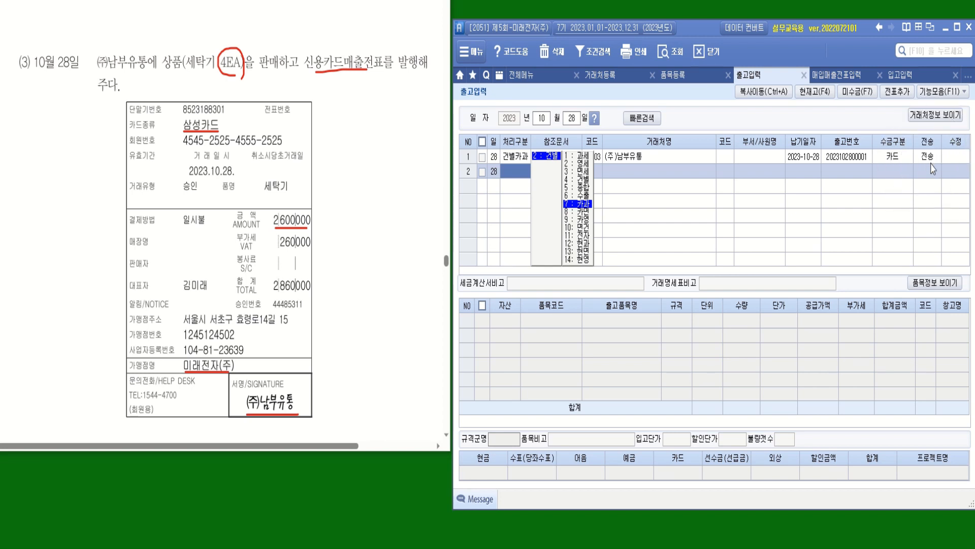
- Display the October 28 slip in 매입매출전표입력 and review its 카과 세탁기 line and journal entries
click(837, 76)
click(566, 117)
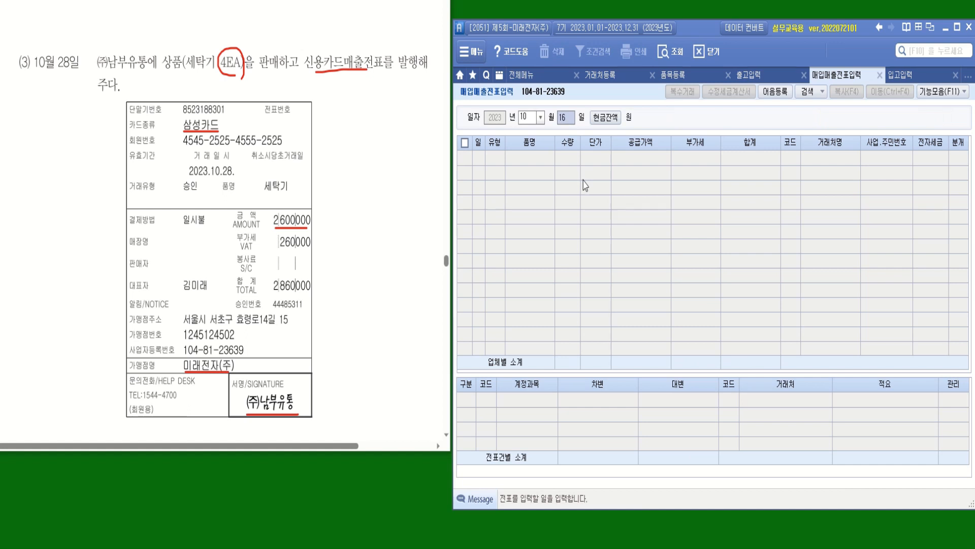
text(28)
key(Return)
click(516, 158)
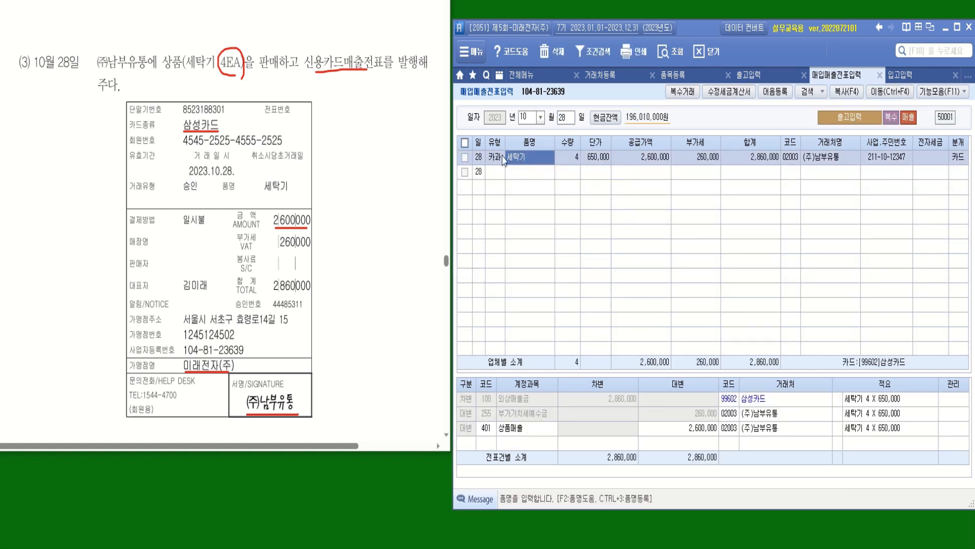
click(496, 168)
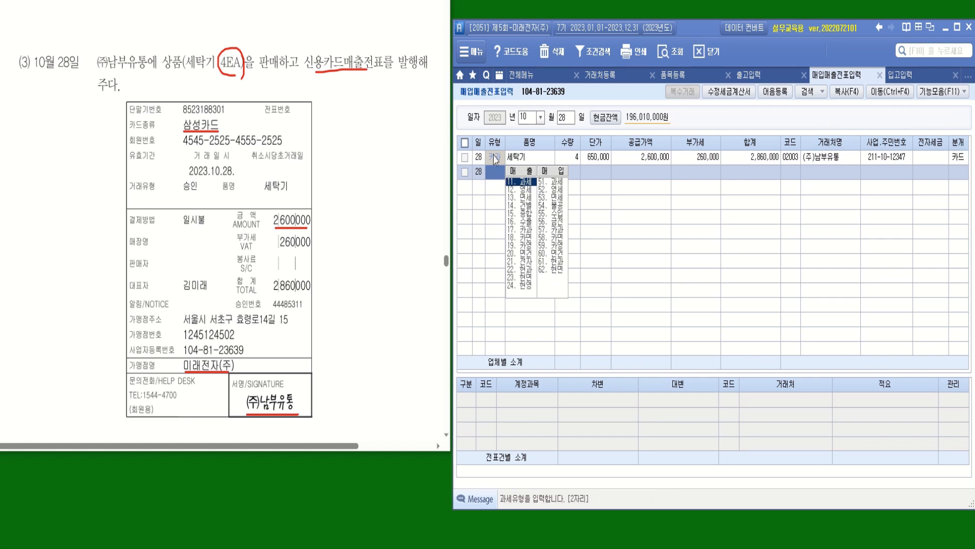
click(545, 162)
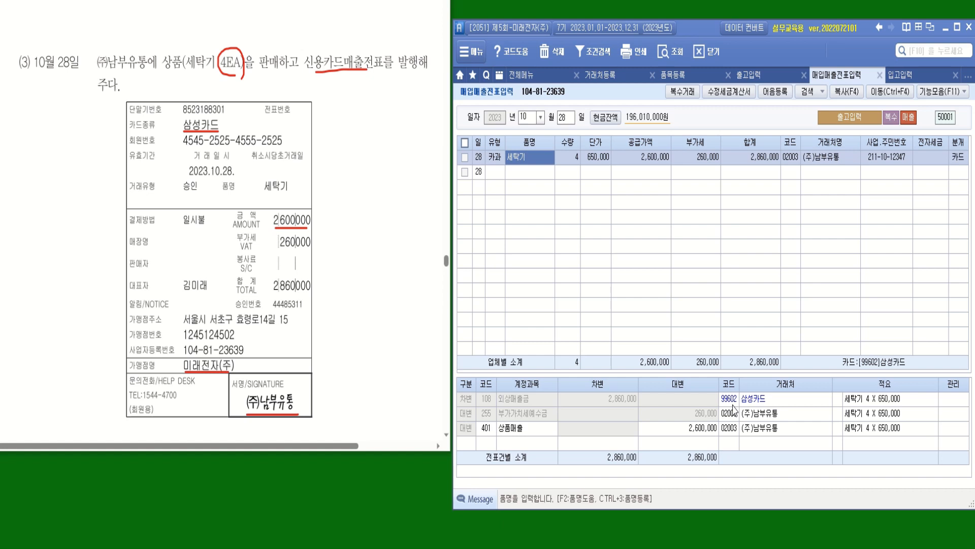
click(535, 175)
click(601, 160)
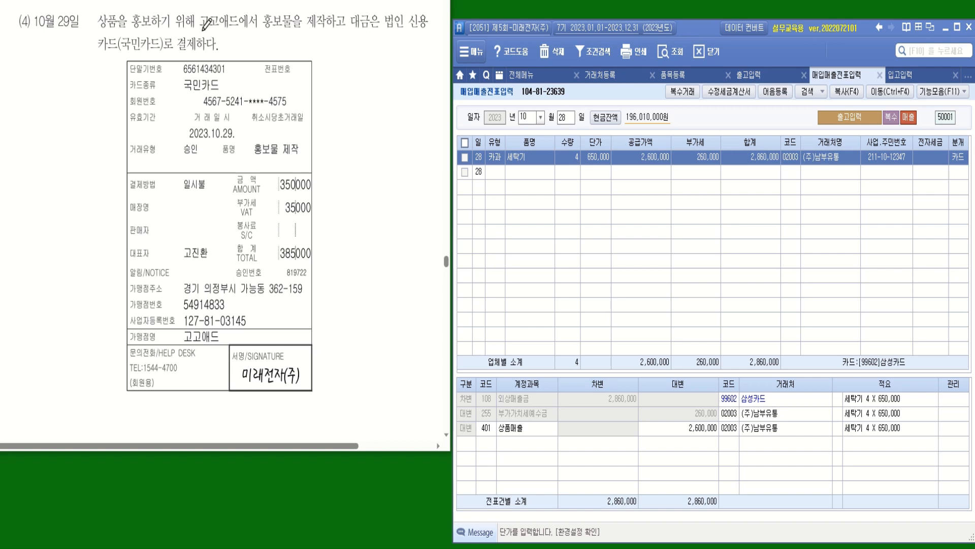
- Mark the promotional material purchase, corporate card payment, card company, vendor, amounts and date in problem (4) of October 29
mouse_move(201, 31)
mouse_down()
mouse_move(286, 30)
mouse_move(328, 12)
mouse_move(311, 32)
mouse_up()
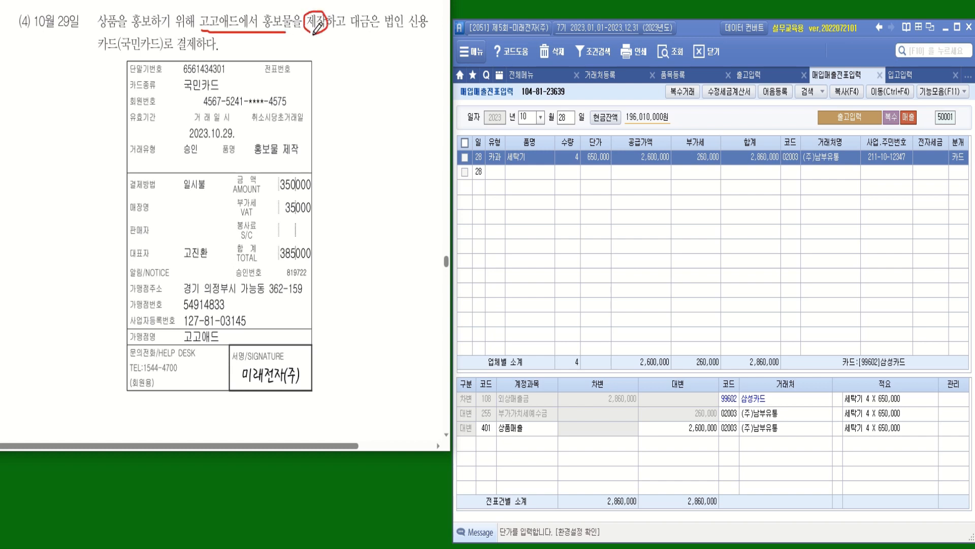
drag(386, 31, 429, 30)
drag(98, 52, 216, 53)
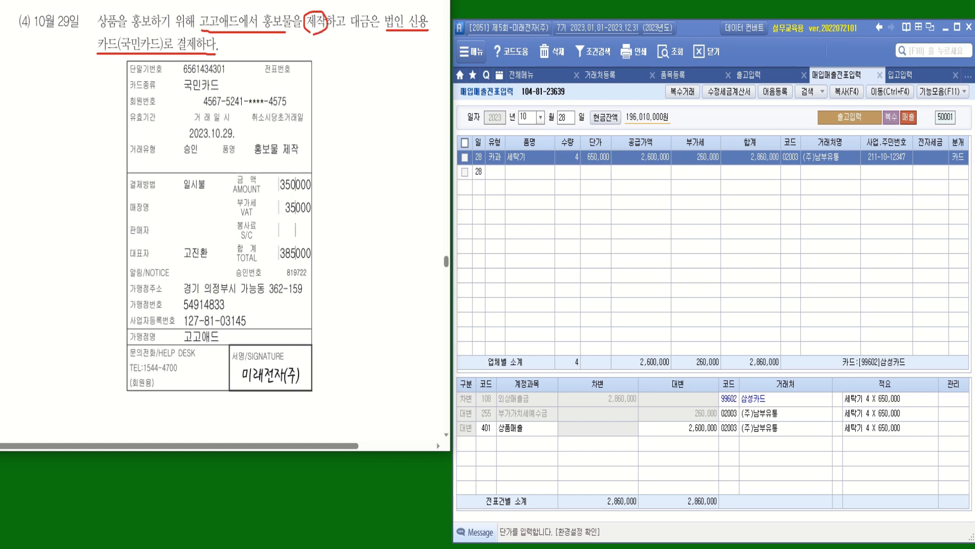
drag(185, 92, 222, 92)
mouse_move(218, 341)
mouse_down()
mouse_move(187, 329)
mouse_move(215, 338)
mouse_up()
mouse_move(274, 193)
mouse_down()
mouse_move(312, 194)
mouse_move(315, 215)
mouse_up()
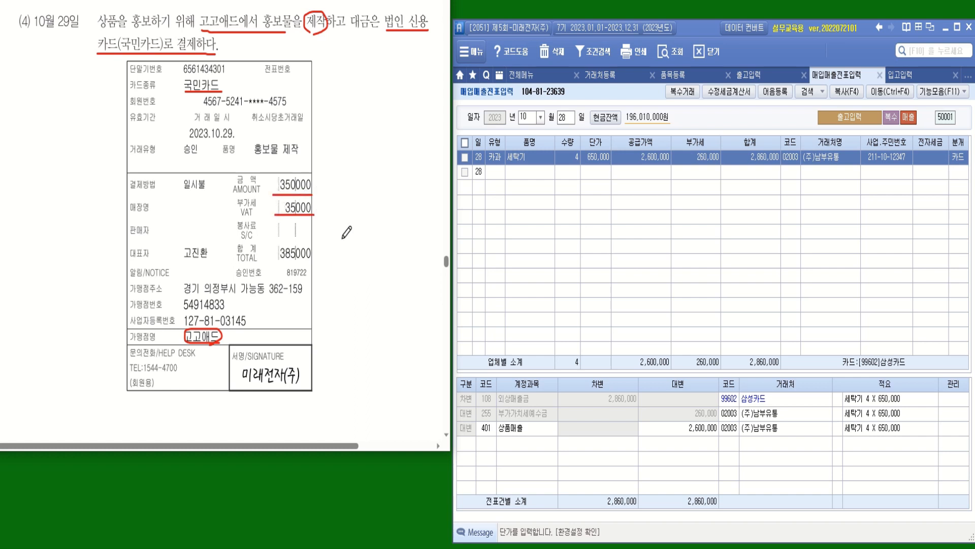
drag(269, 263, 312, 263)
drag(186, 138, 237, 137)
- Start an October 29 매입매출전표 entry with purchase type 57 카과 and 99600 국민카드 as the credit card company
click(563, 118)
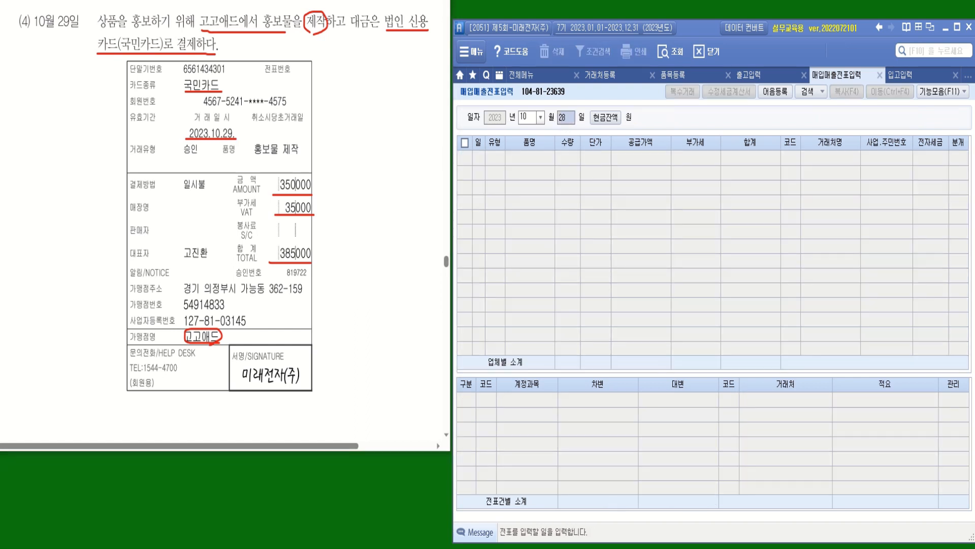
text(29)
key(Return)
key(Return)
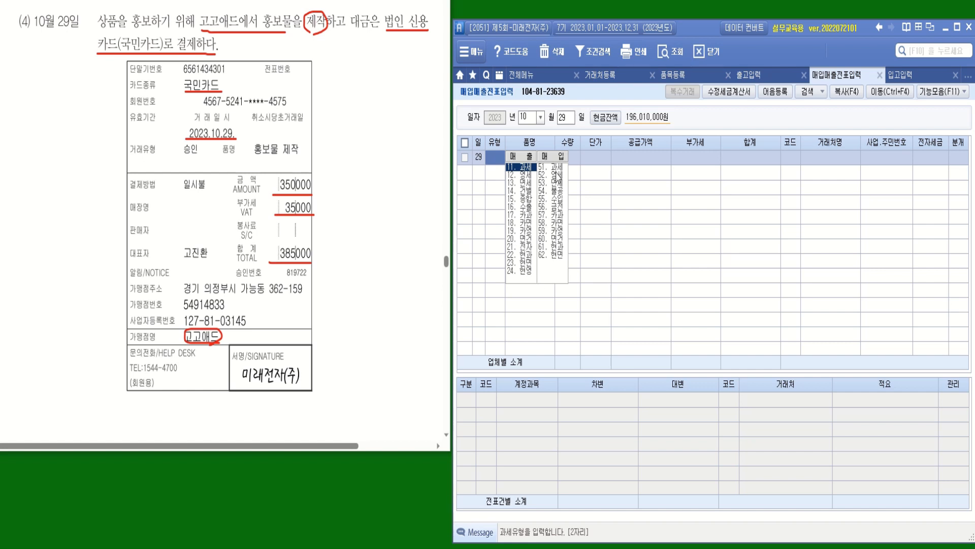
click(559, 215)
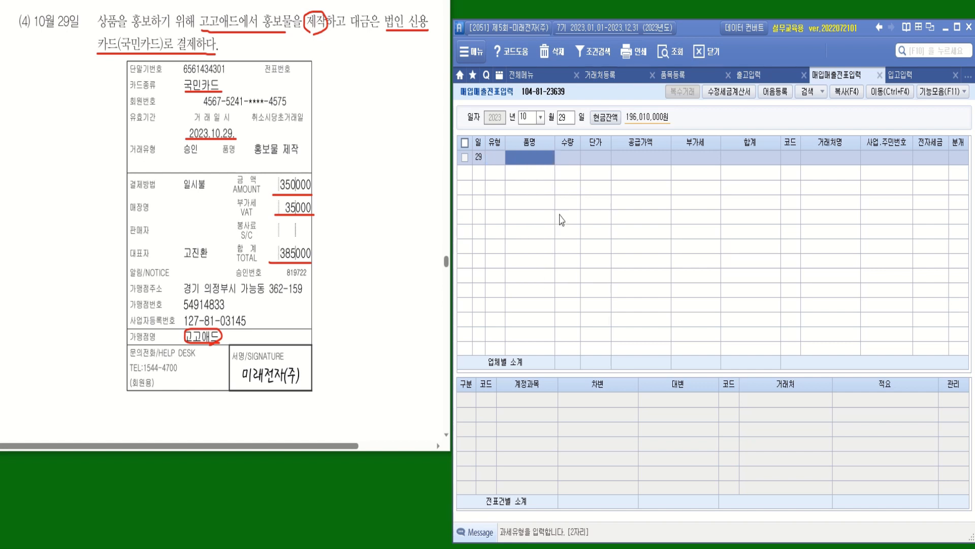
click(715, 277)
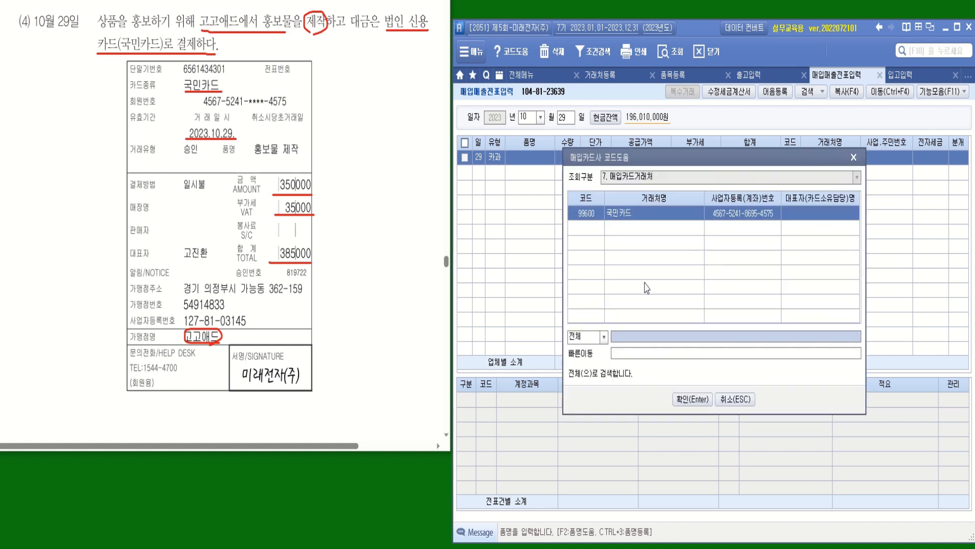
key(Return)
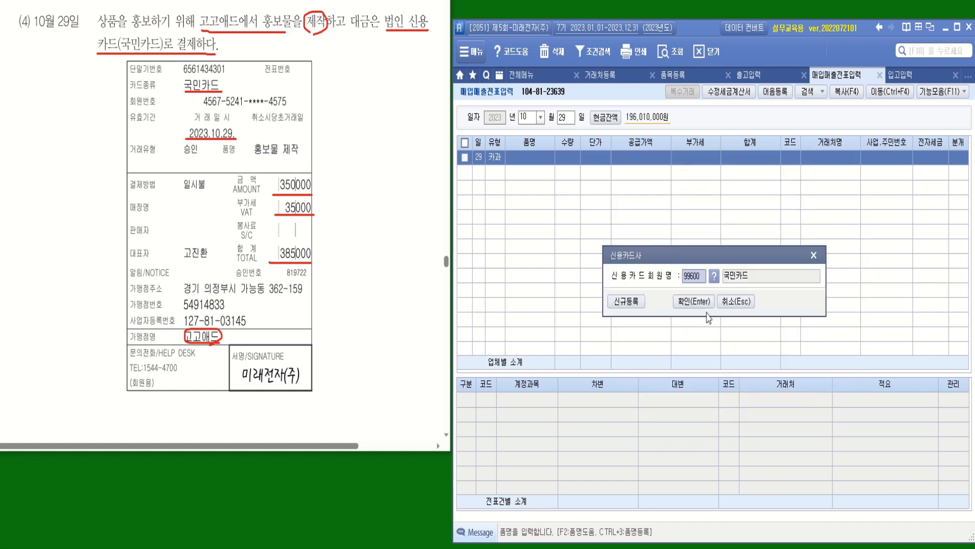
click(701, 302)
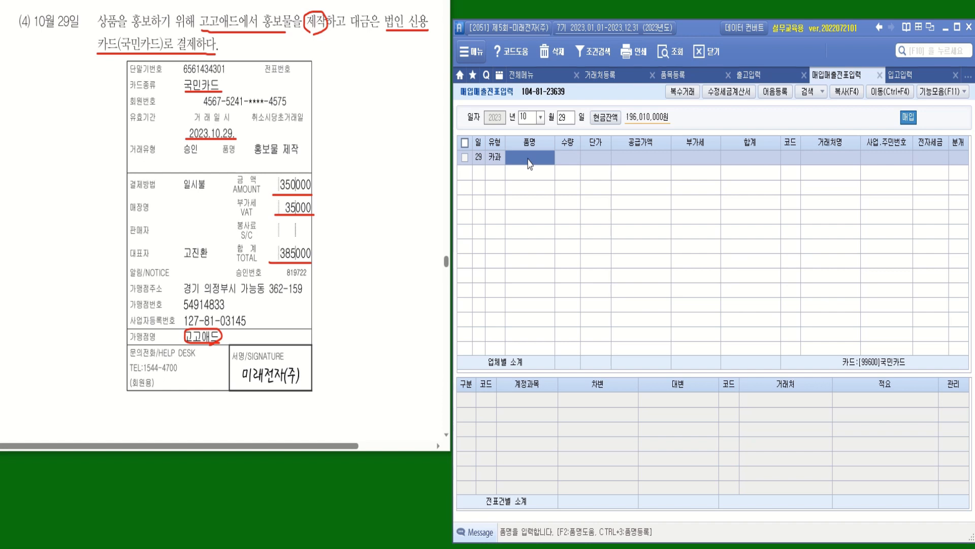
- Enter 홍보물 제작 as the 품명 of the October 29 entry, leaving 수량 and 단가 blank
text(홍보)
text(물 ㅈ)
text(ㅔ)
text(작)
key(Return)
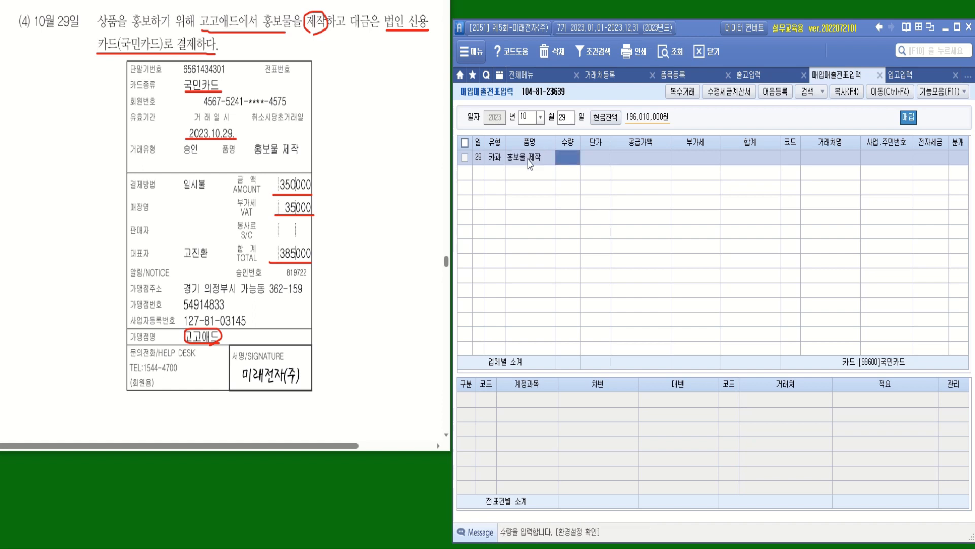
key(Return)
key(Return)
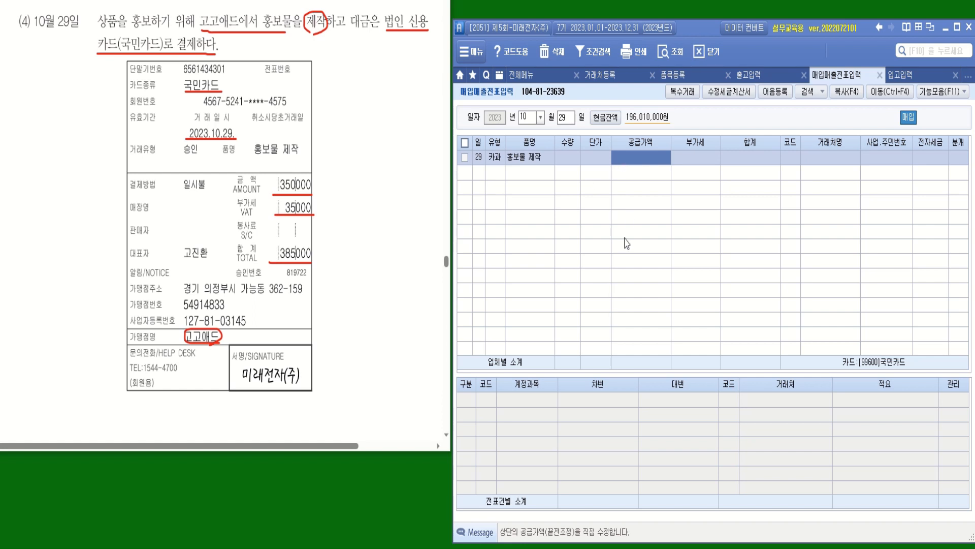
- Enter 385,000 as the VAT-inclusive amount in 공급가액 of the October 29 홍보물 제작 line
text(3850000)
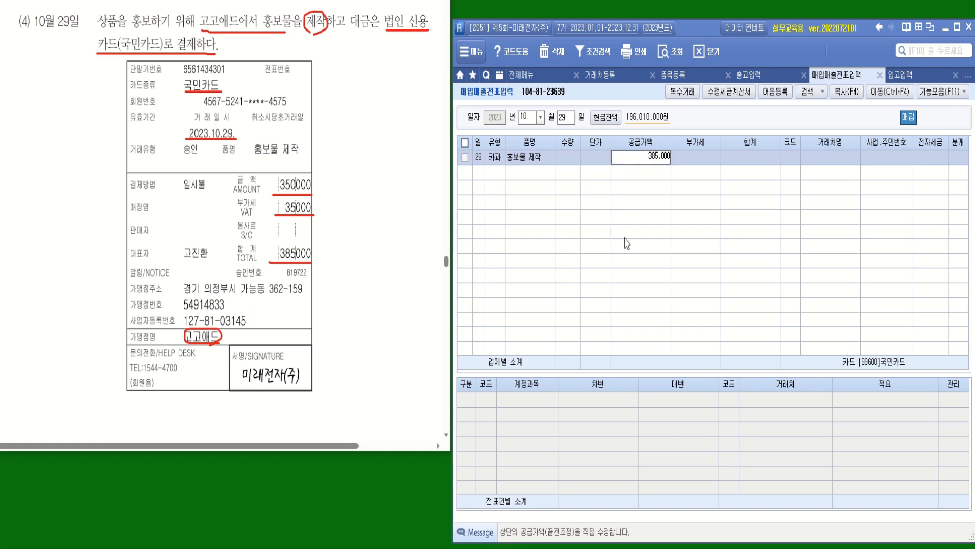
key(Return)
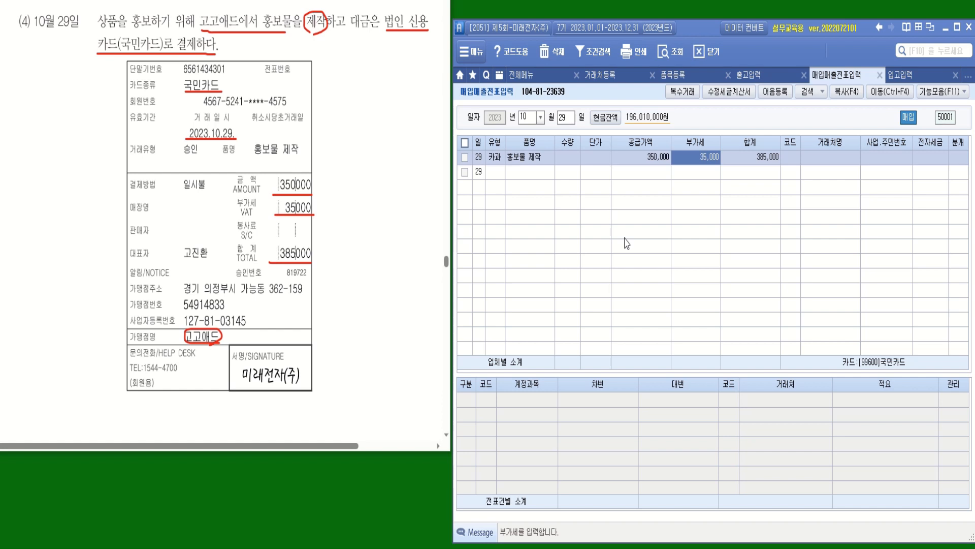
- Delete the October 29 홍보물 제작 line from 매입매출전표입력
click(465, 158)
key(F5)
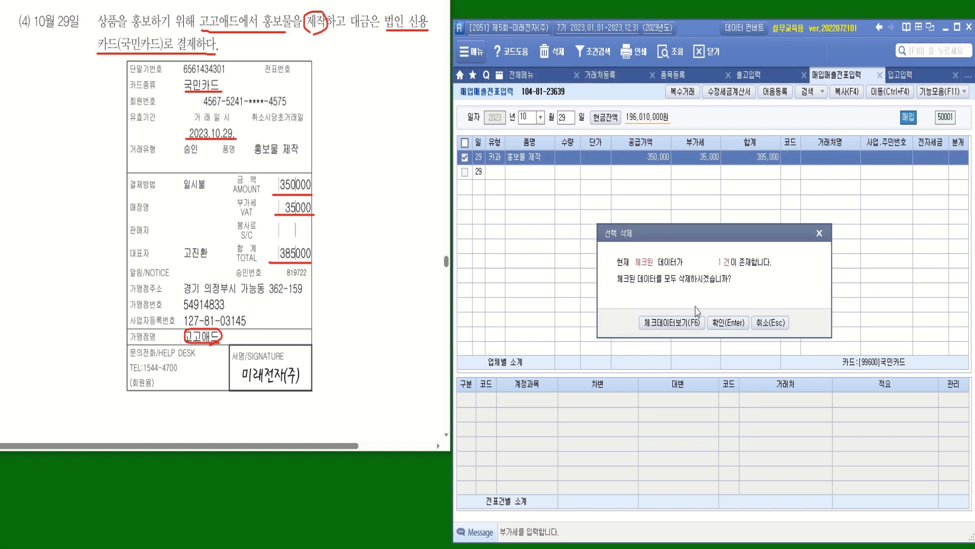
click(717, 324)
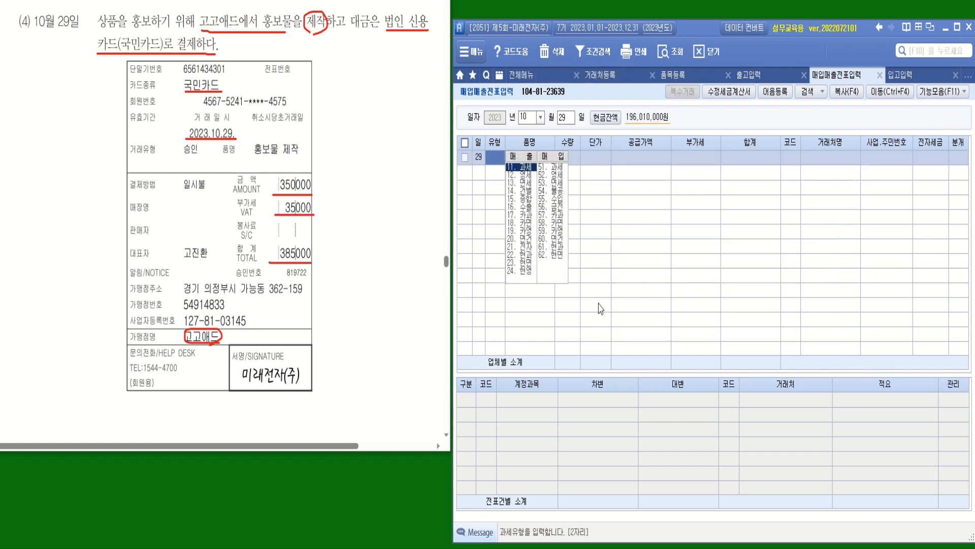
- Restart the October 29 entry with purchase type 57 카과 and 99600 국민카드 as the credit card company
click(559, 215)
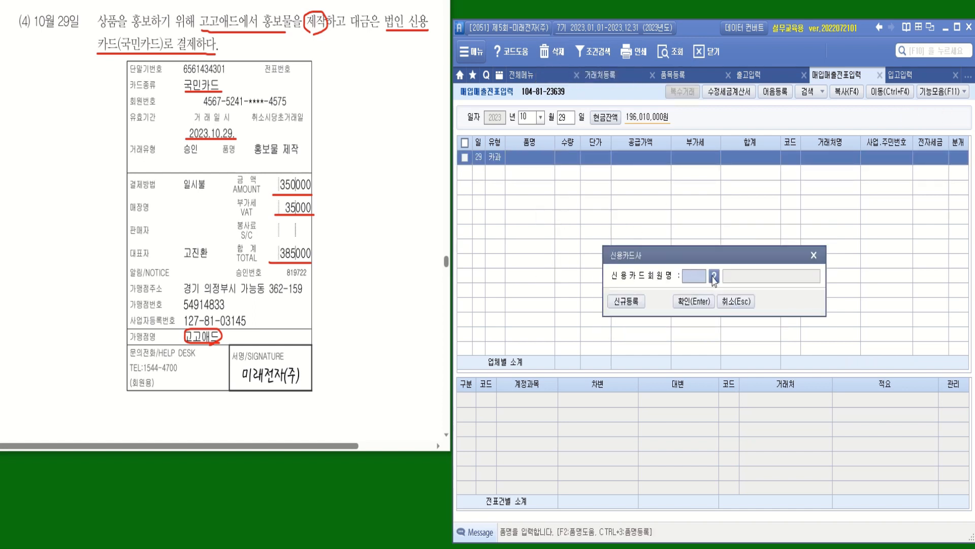
key(F2)
double_click(625, 215)
click(694, 301)
- Enter 홍보물 제작 as the 품명 and 350,000 as the 공급가액, leaving 수량 and 단가 blank
click(542, 161)
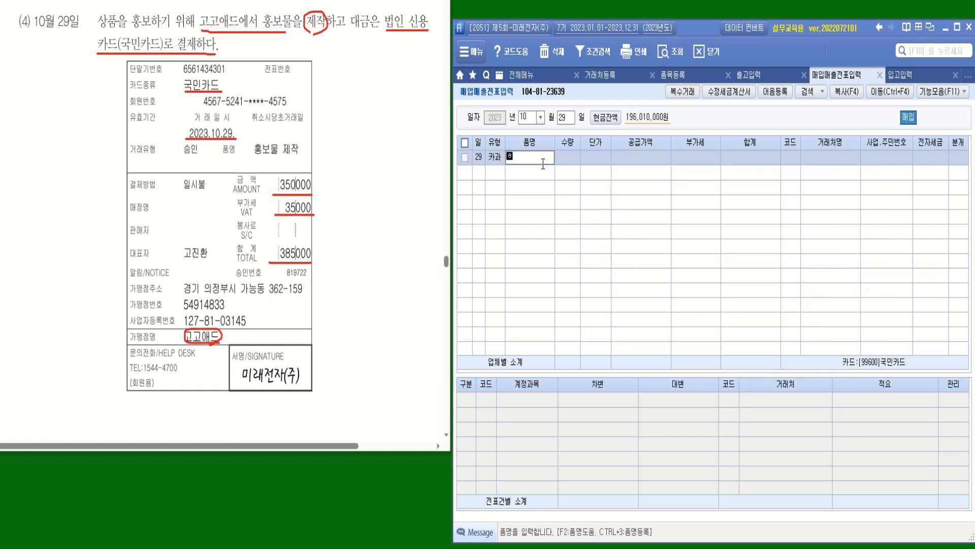
text(홍보물 제작)
key(Return)
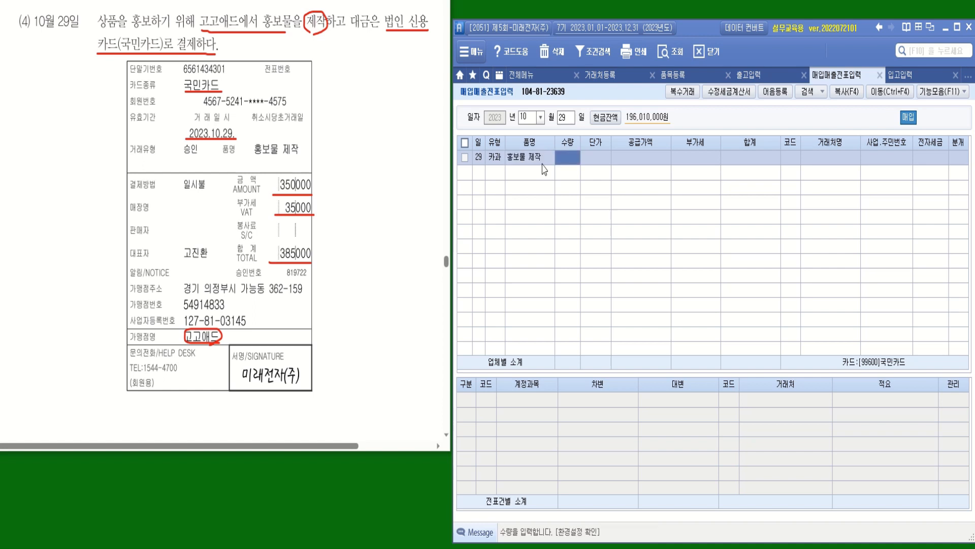
key(Return)
key(Return)
text(350,000)
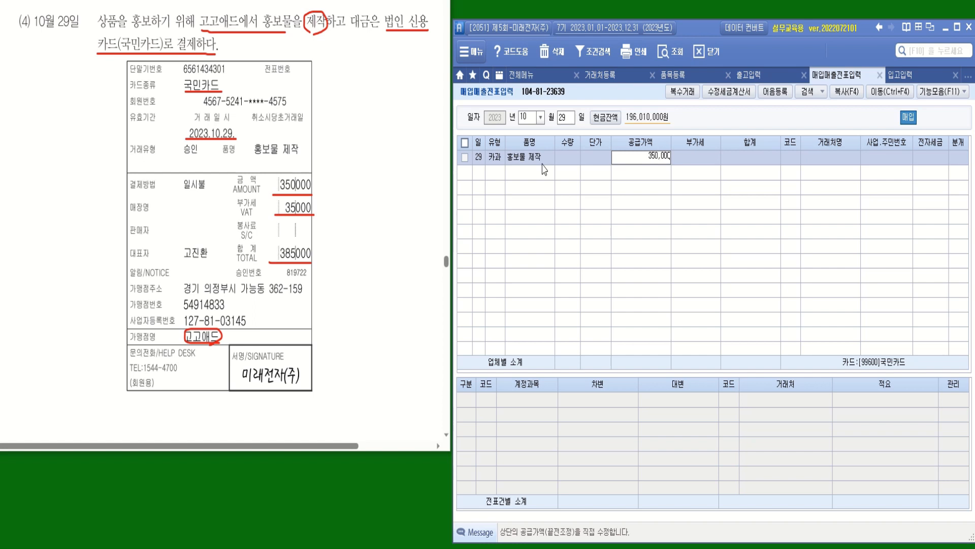
key(Return)
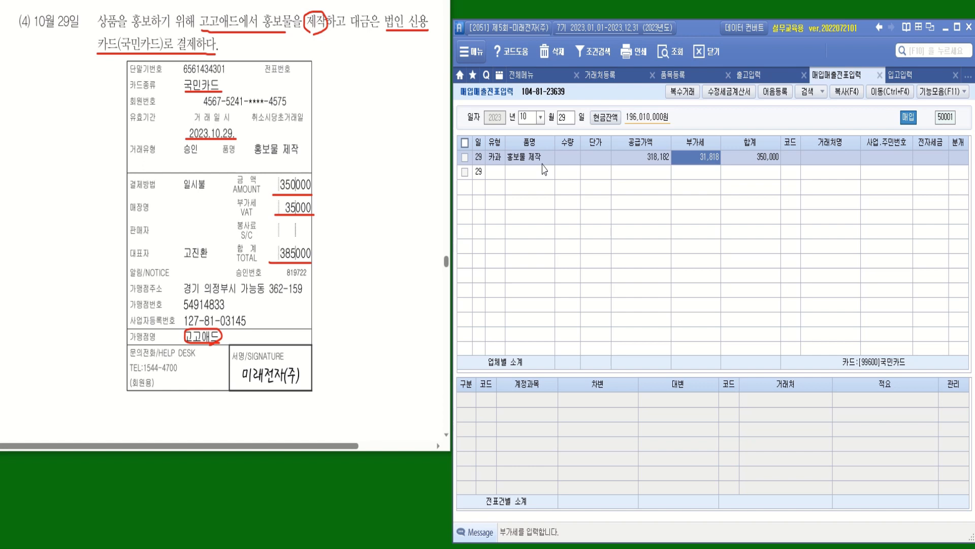
- Correct the automatically split amounts of the October 29 line to 공급가액 350,000 and 부가세 35,000
click(651, 157)
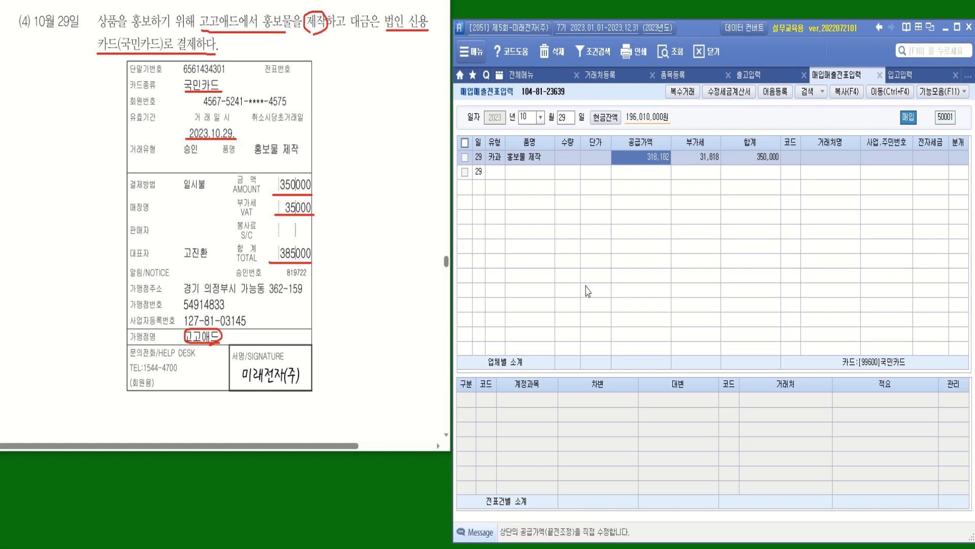
text(3500000)
key(Return)
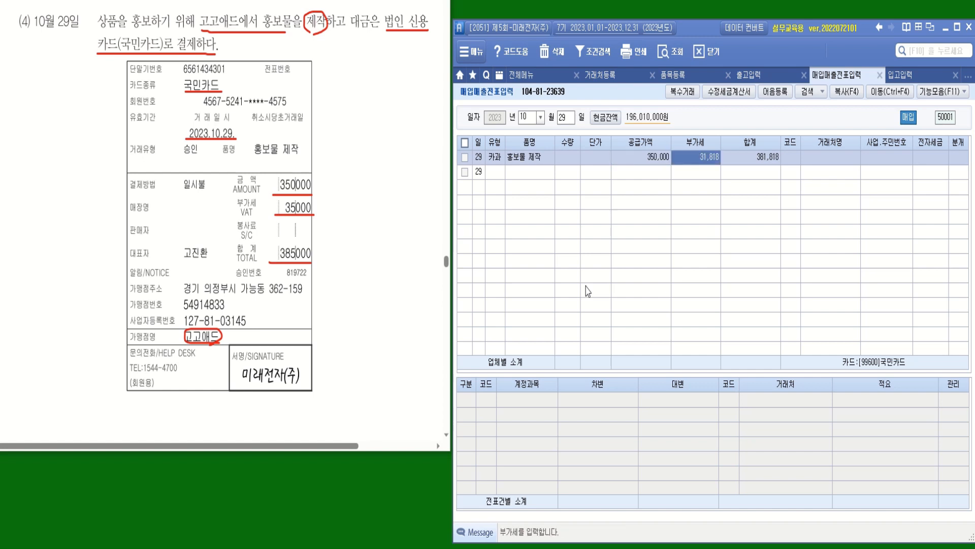
text(350000)
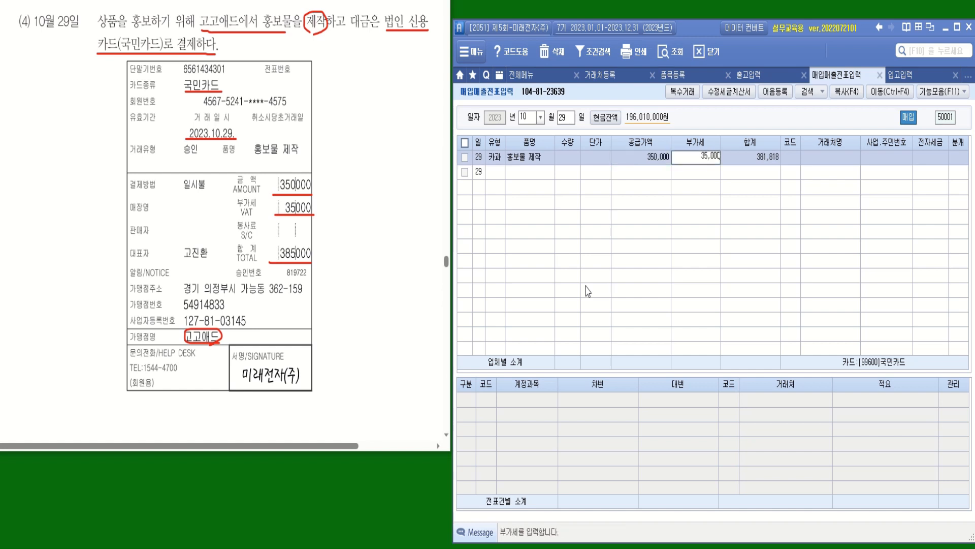
key(Return)
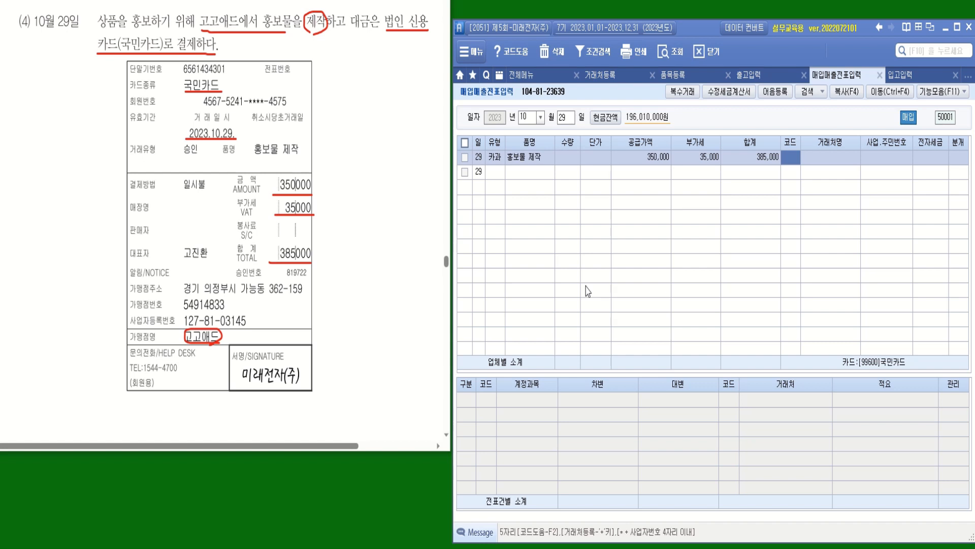
- Assign 67052 고고애드 as the 거래처 of the October 29 line and set its 분개 type to 4 카드
text(고고)
key(Return)
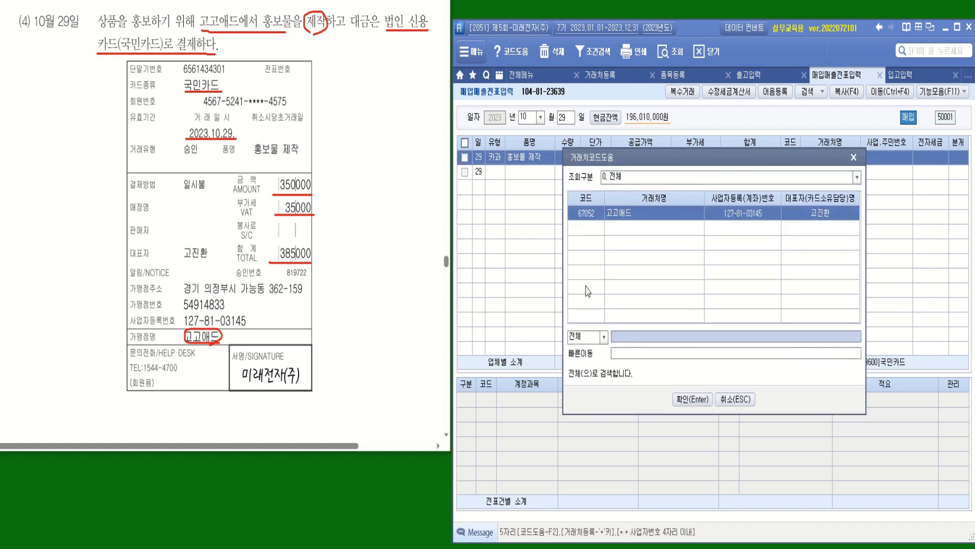
key(Return)
key(Return)
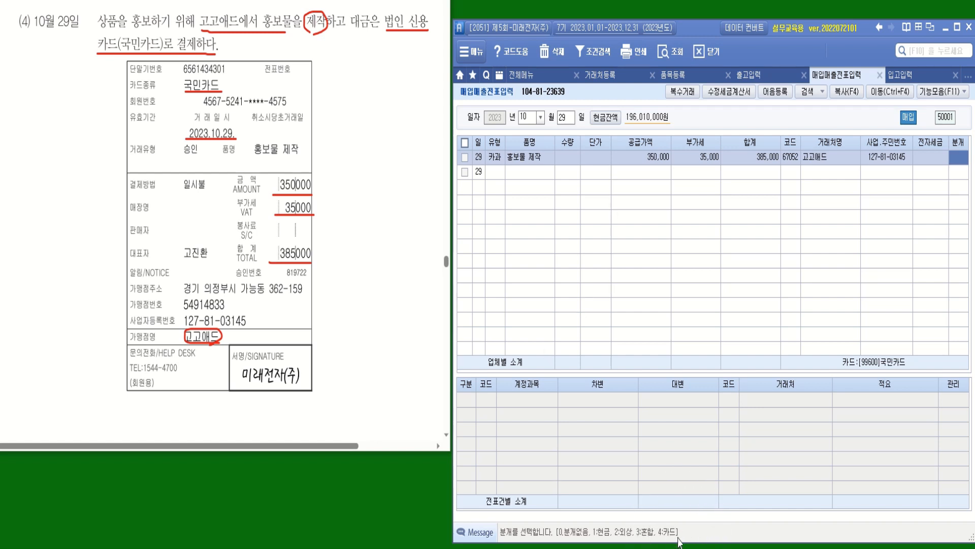
text(4)
key(Return)
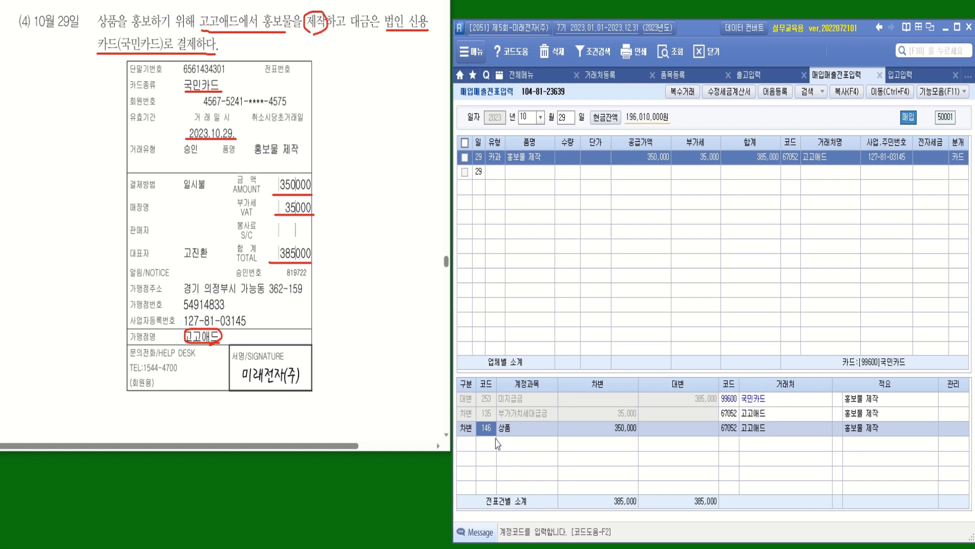
- Change the account of the 350,000 상품 debit line to 833 광고선전비
text(ㄱㅘㅇ고)
key(Return)
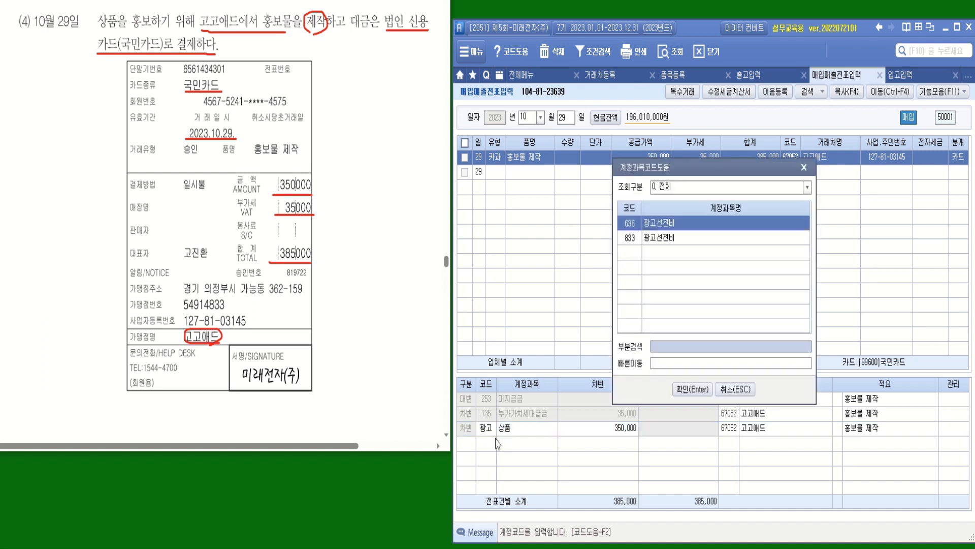
key(Down)
key(Return)
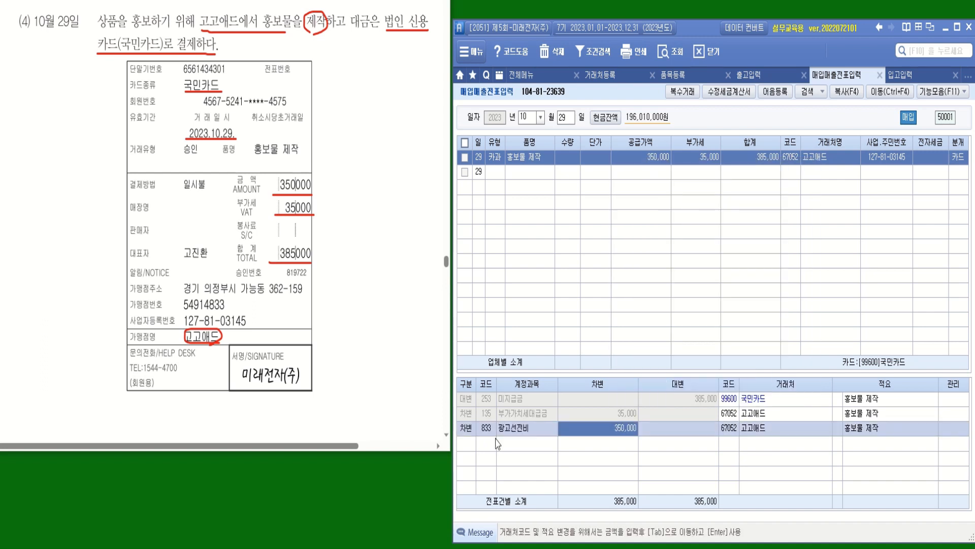